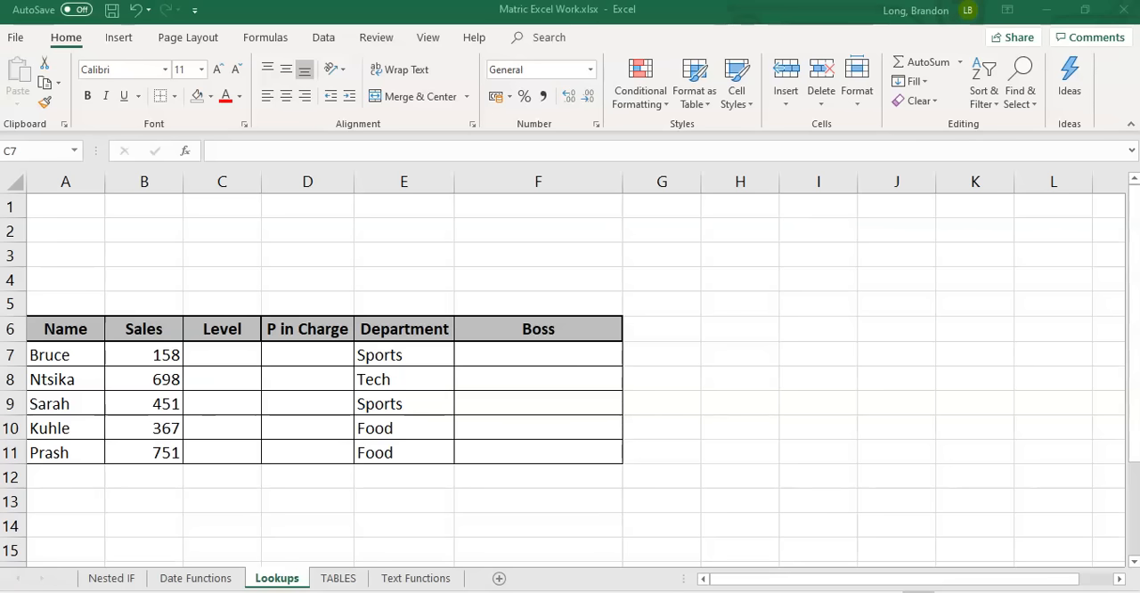
# Examine the vertical Sales, Level and Person inCharge table in A1:C5 of the TABLES sheet, tier by tier
pyautogui.click(340, 580)
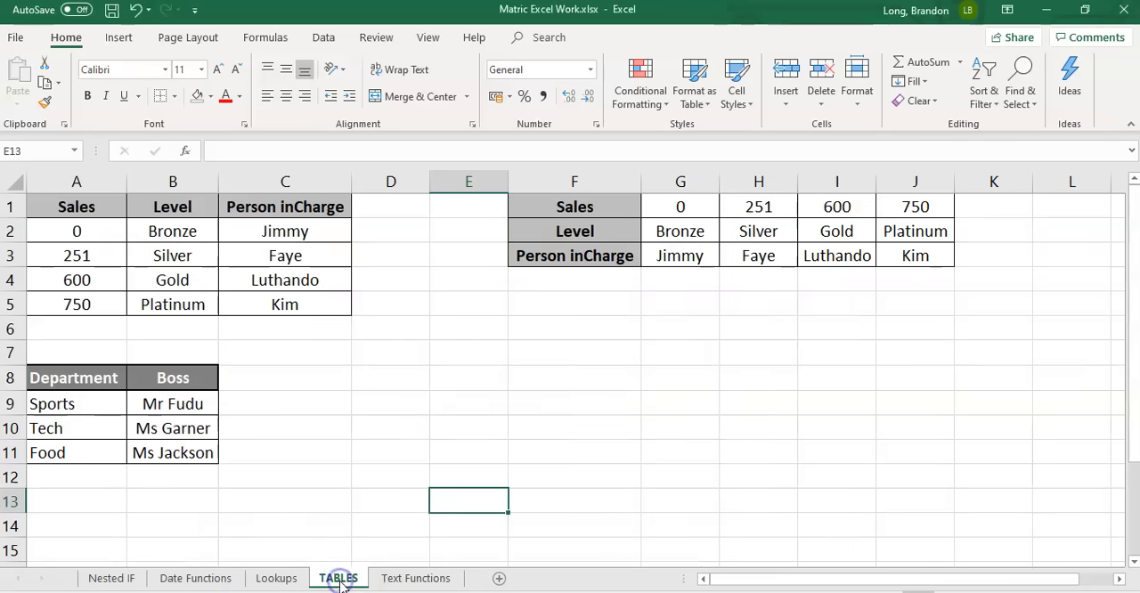
pyautogui.click(100, 217)
pyautogui.moveTo(100, 218); pyautogui.dragTo(316, 303)
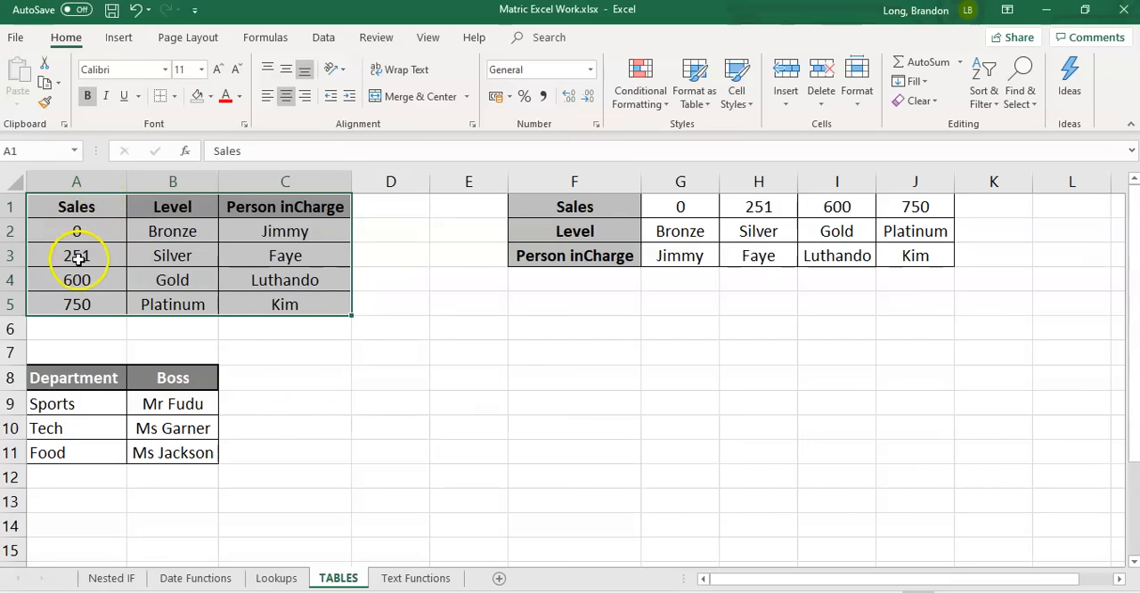
pyautogui.click(193, 230)
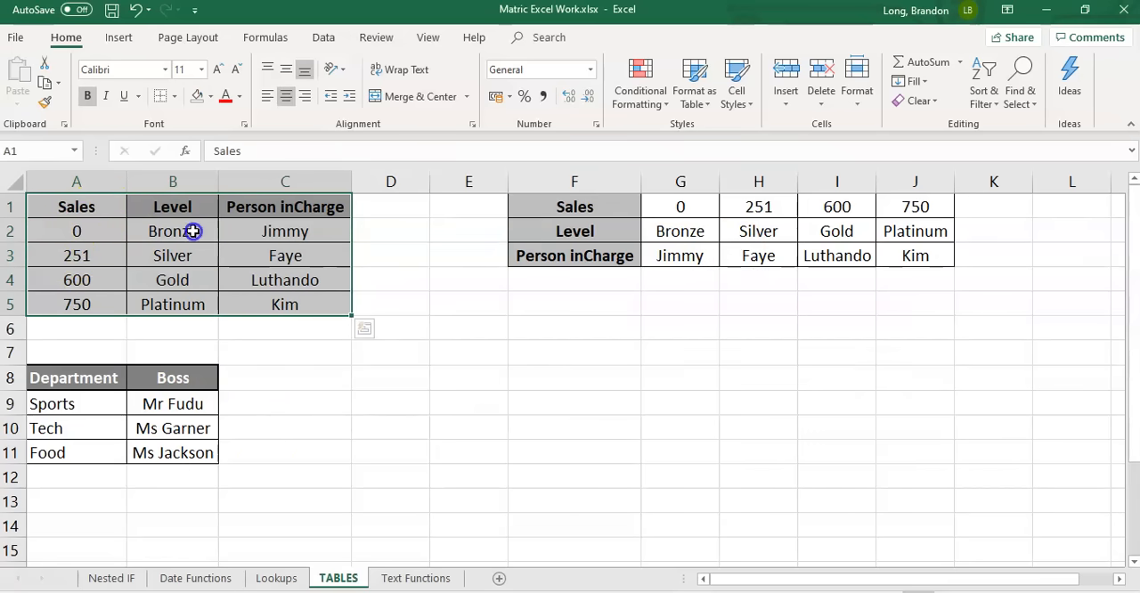
pyautogui.click(292, 232)
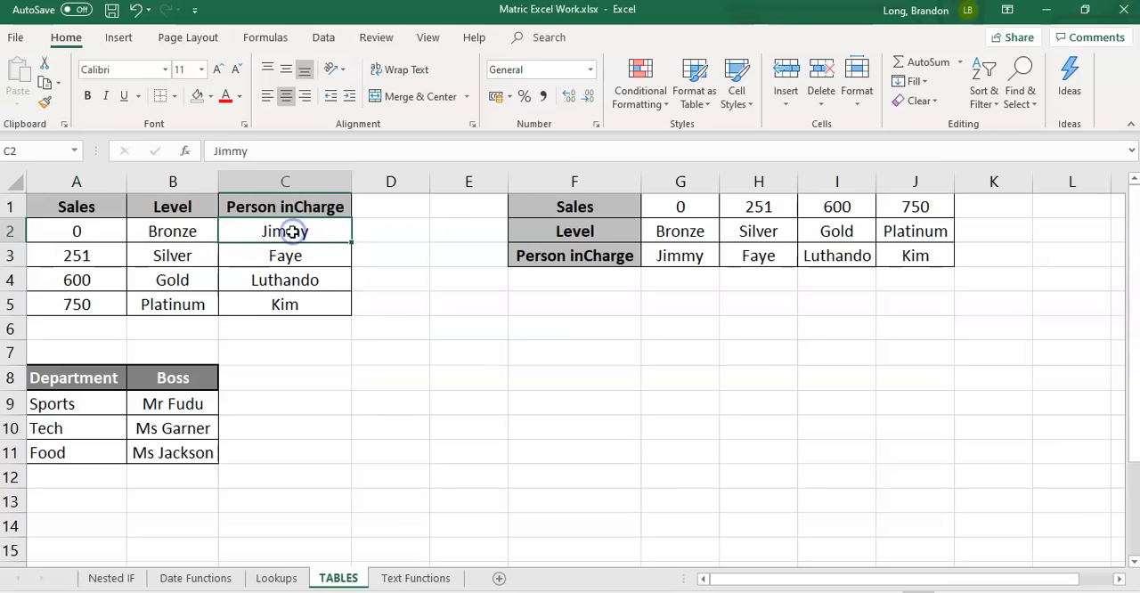
pyautogui.click(75, 256)
pyautogui.click(77, 279)
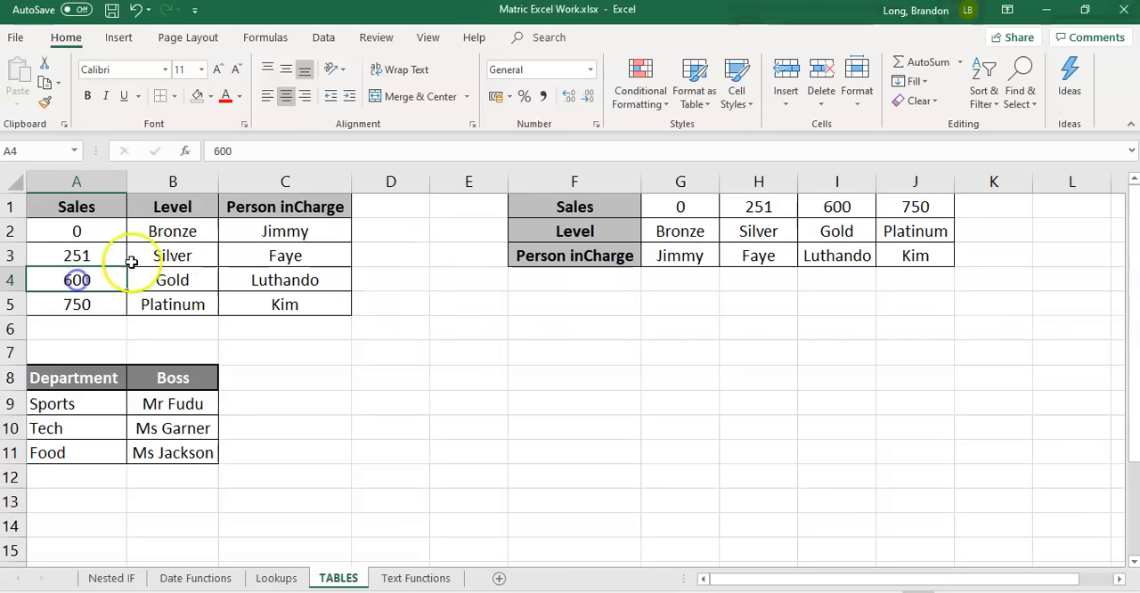
pyautogui.click(173, 256)
pyautogui.click(289, 256)
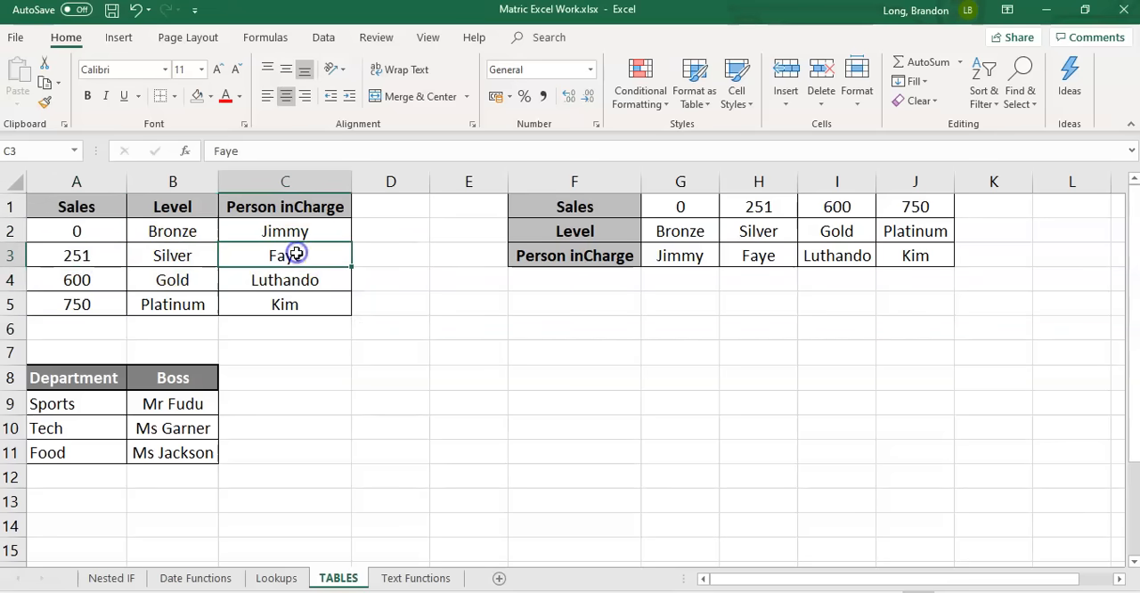
pyautogui.click(85, 279)
pyautogui.click(85, 303)
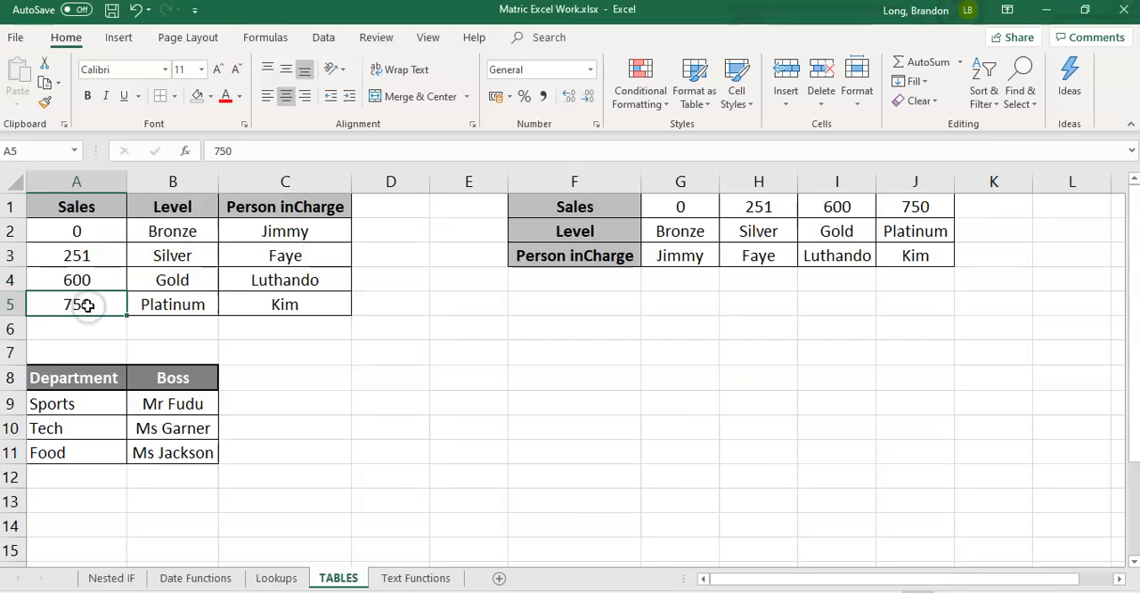
pyautogui.click(172, 279)
pyautogui.click(283, 279)
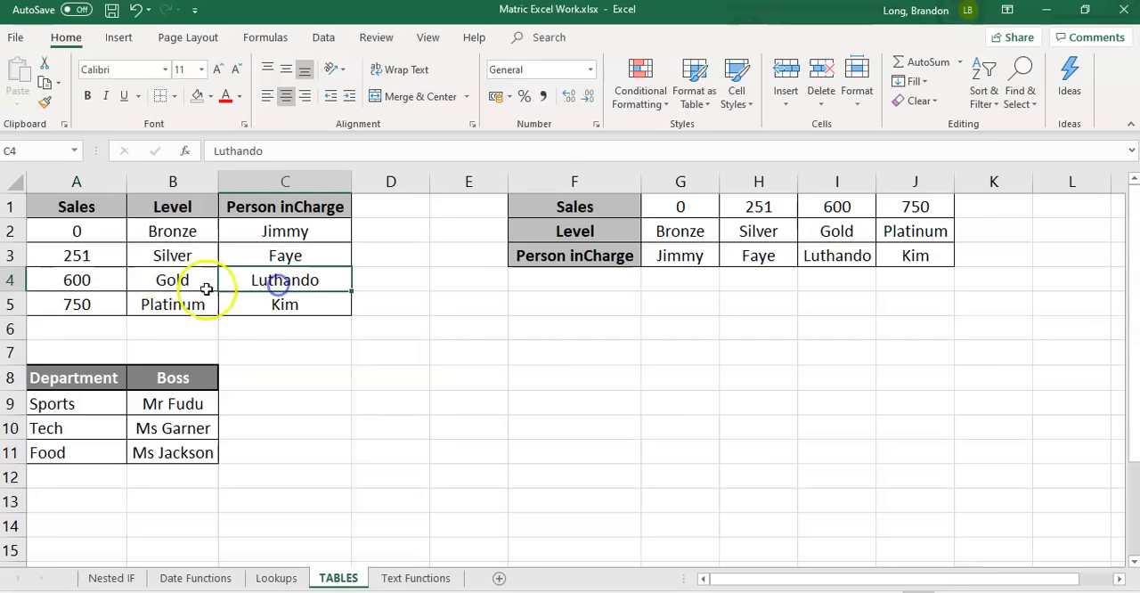
pyautogui.click(80, 305)
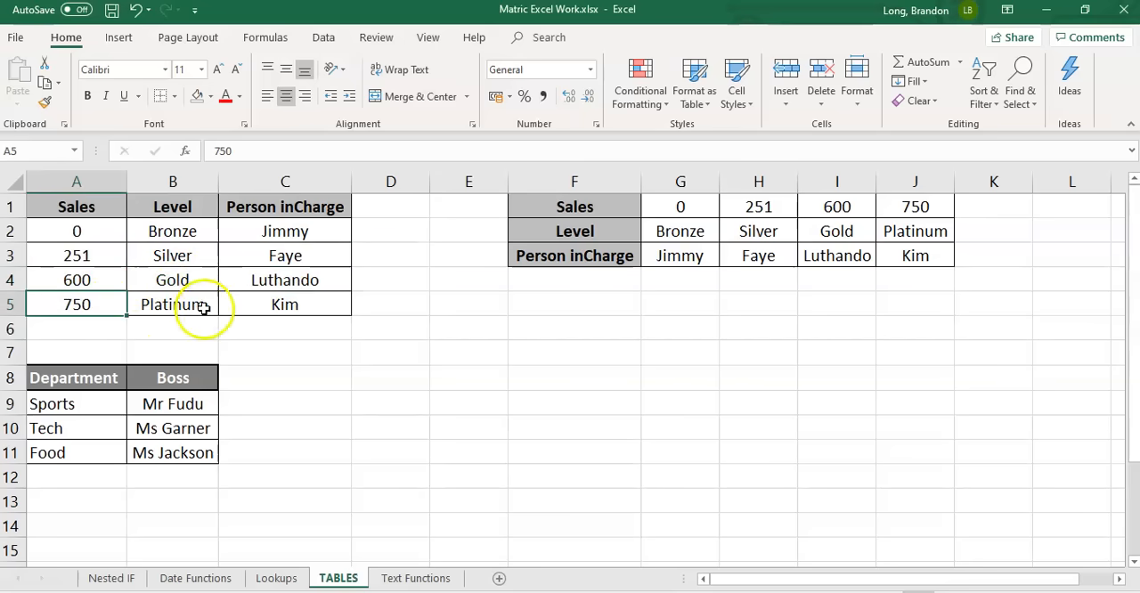
pyautogui.click(178, 307)
pyautogui.click(267, 307)
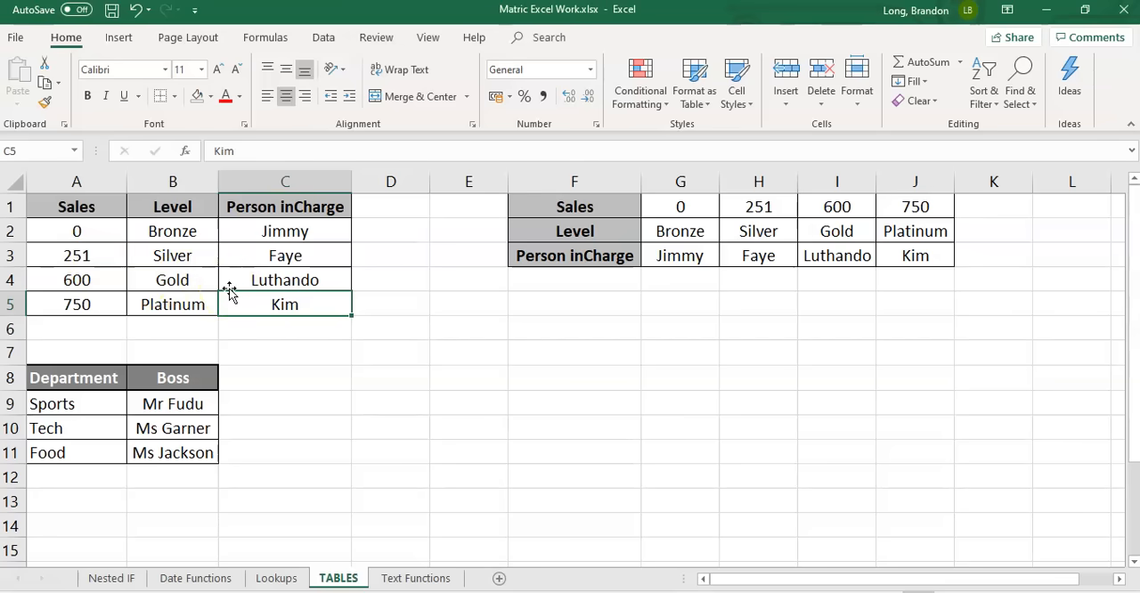
# Compare the sales figure in B7 of the Lookups sheet with the Sales thresholds in A2:A5 of the TABLES sheet
pyautogui.click(276, 579)
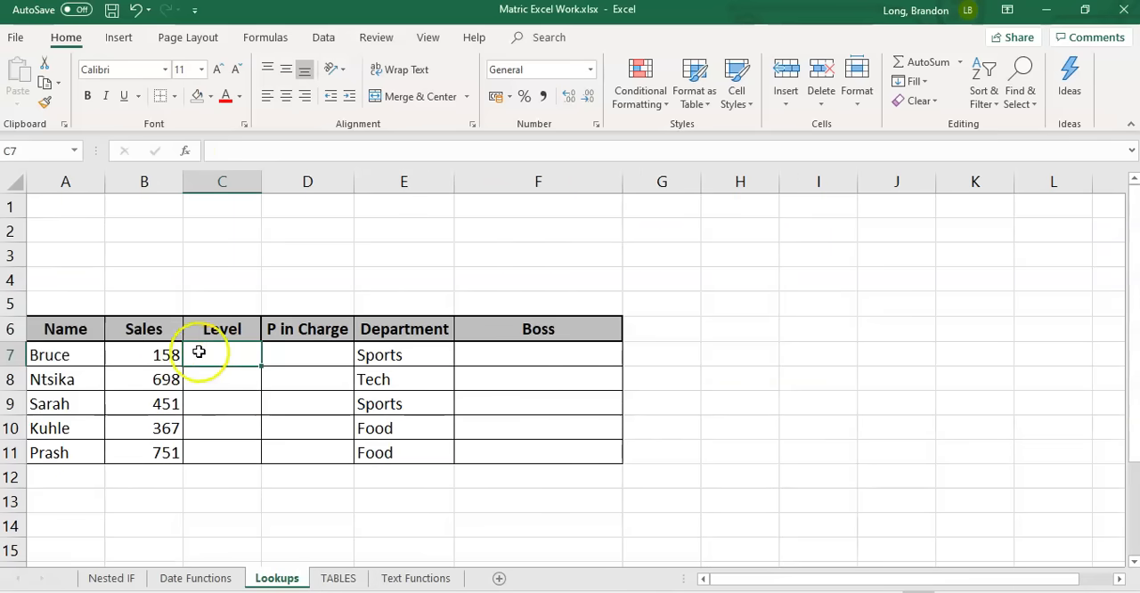
pyautogui.click(49, 354)
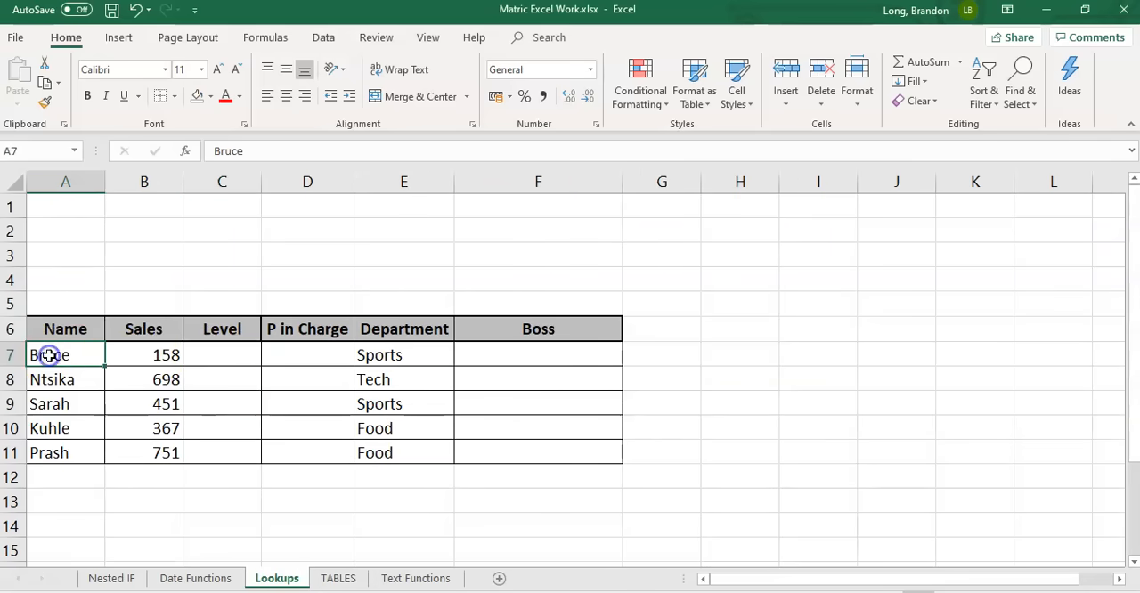
pyautogui.click(147, 353)
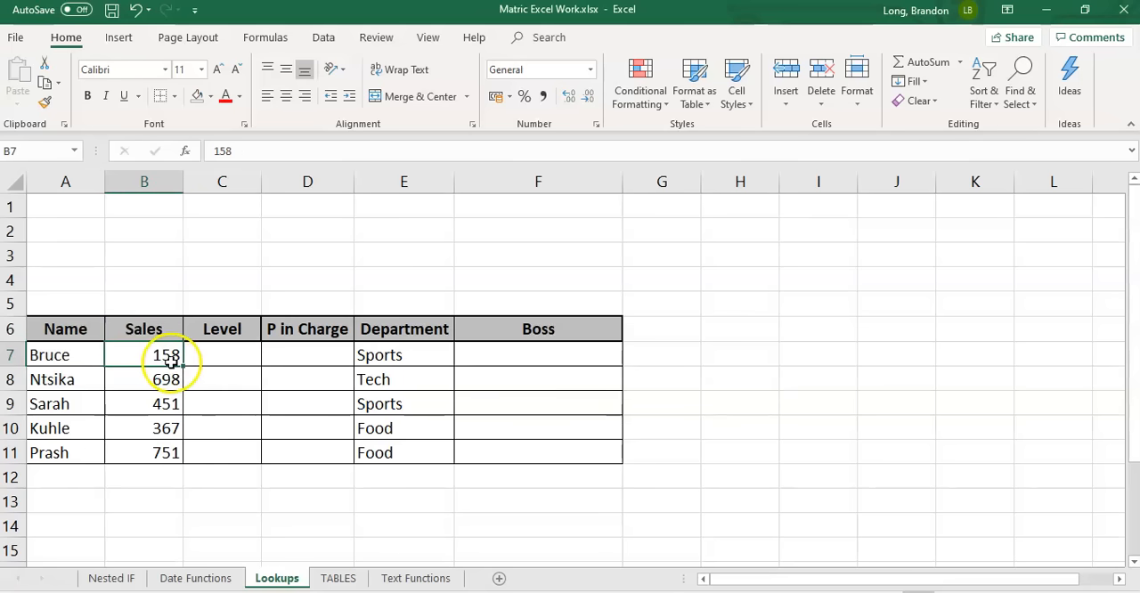
pyautogui.click(339, 578)
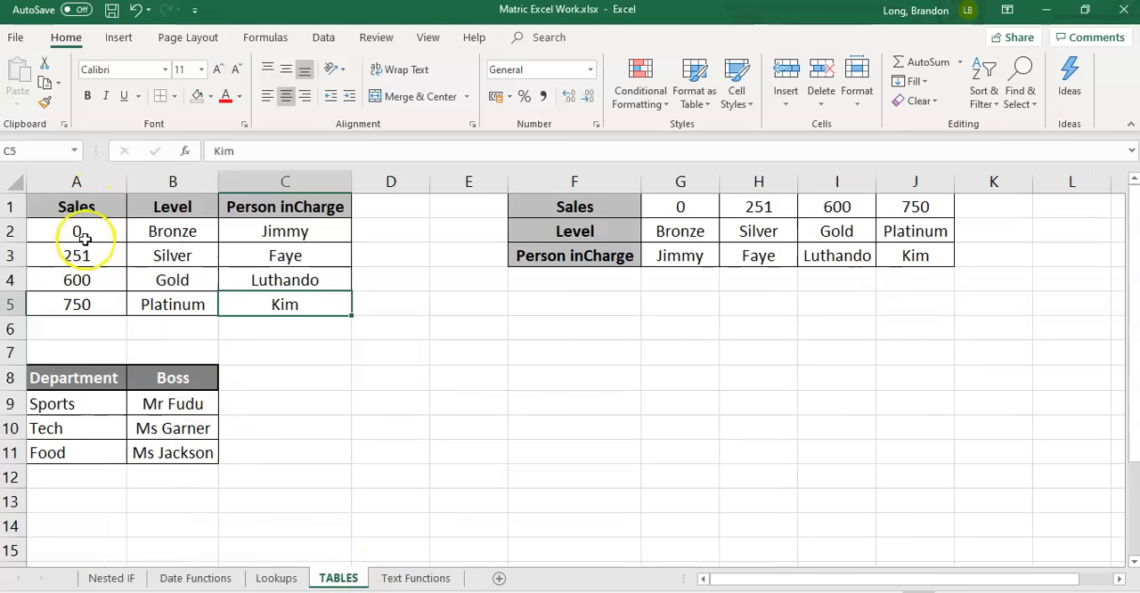
pyautogui.click(82, 232)
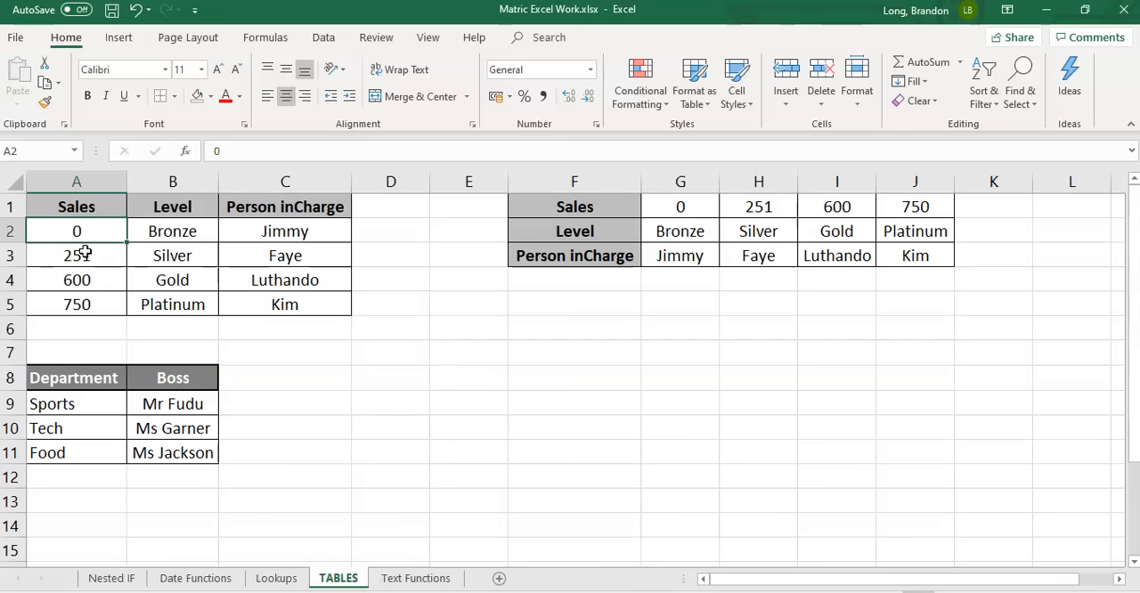
pyautogui.click(84, 255)
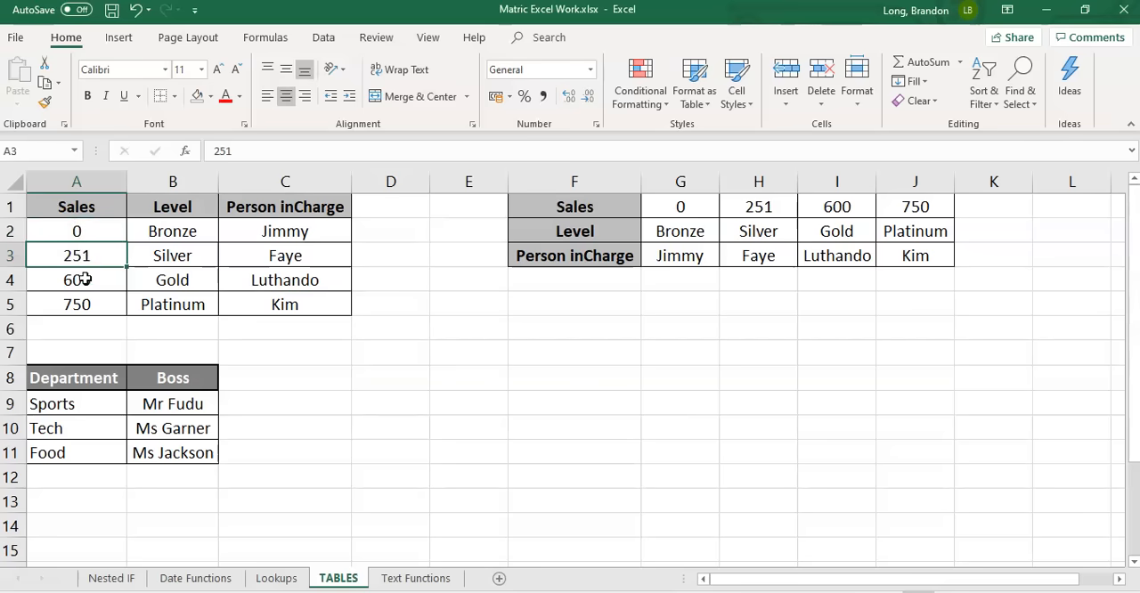
pyautogui.click(82, 280)
pyautogui.click(84, 304)
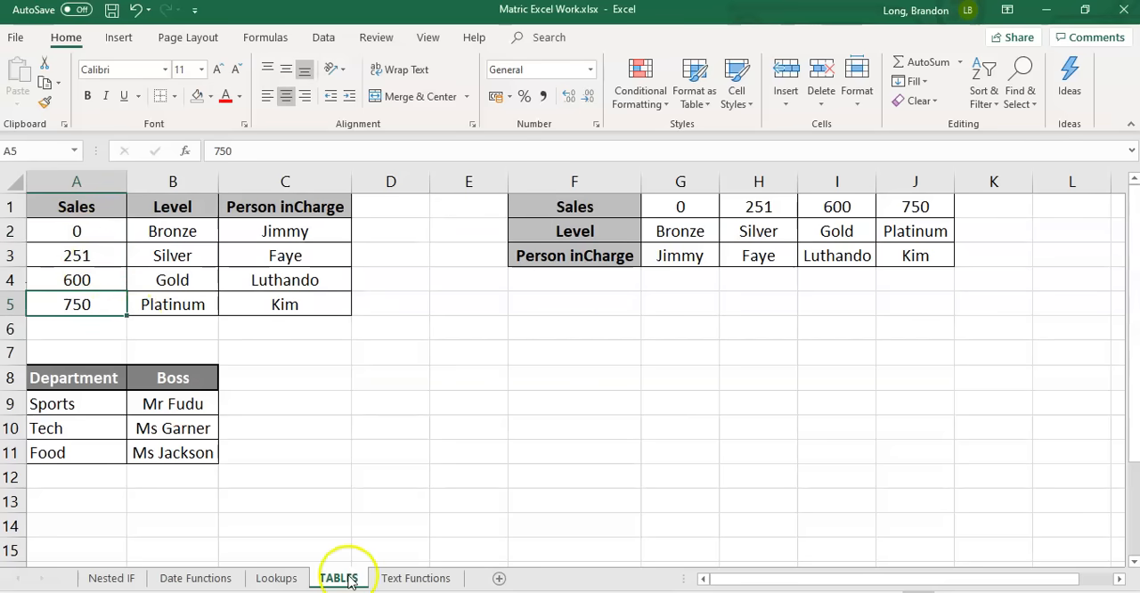
# Examine the order of the Sales column in A1:A5 of the TABLES sheet and return to the Lookups sheet
pyautogui.click(277, 578)
pyautogui.click(335, 578)
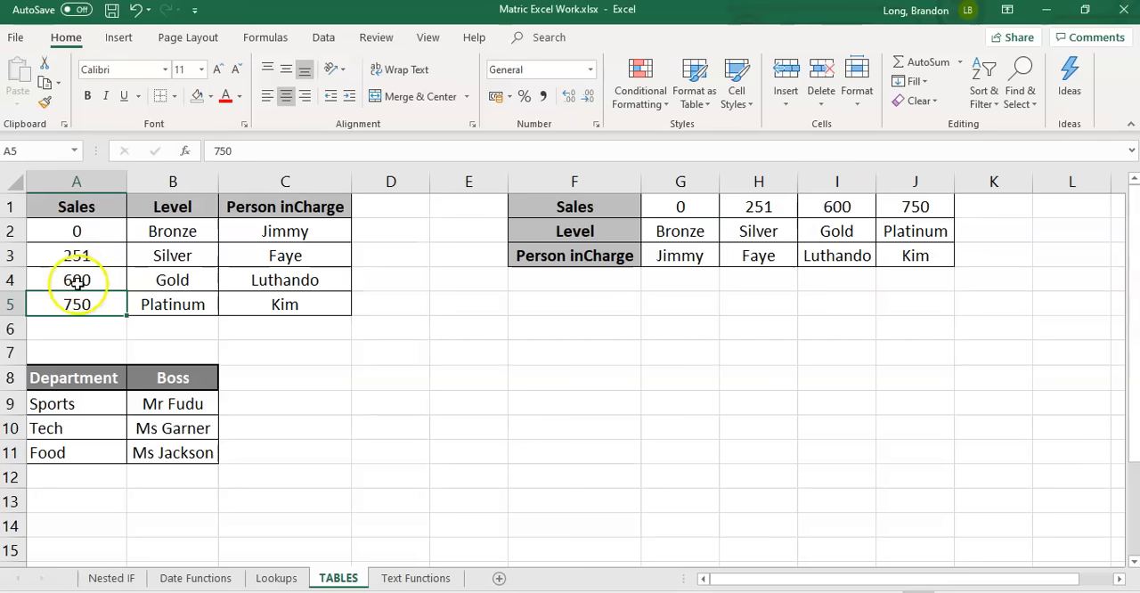
pyautogui.click(76, 231)
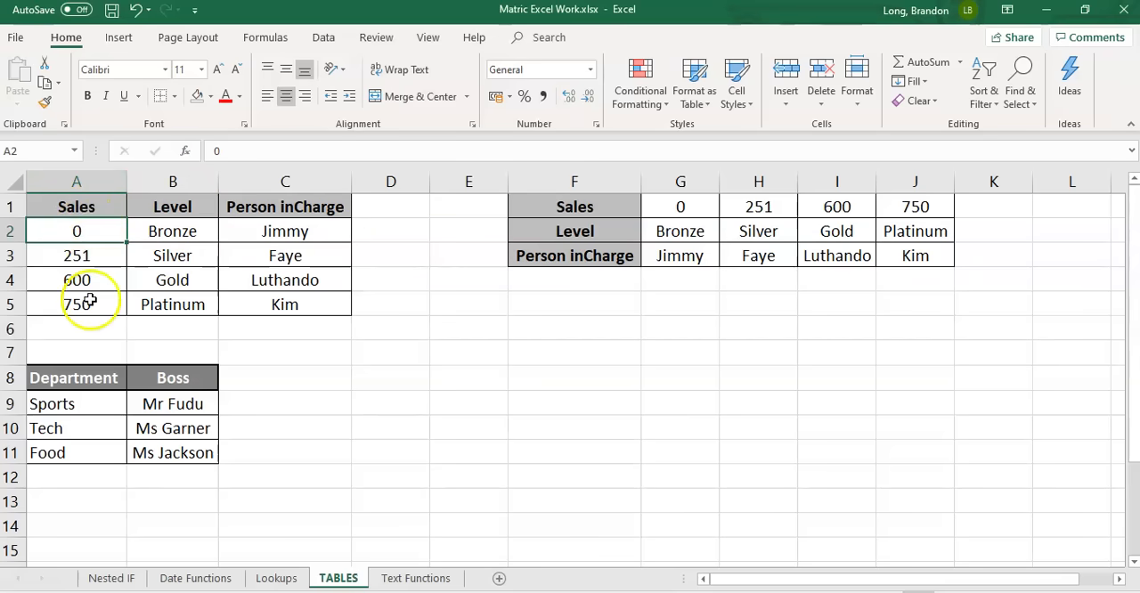
pyautogui.click(81, 205)
pyautogui.moveTo(81, 205); pyautogui.dragTo(81, 303)
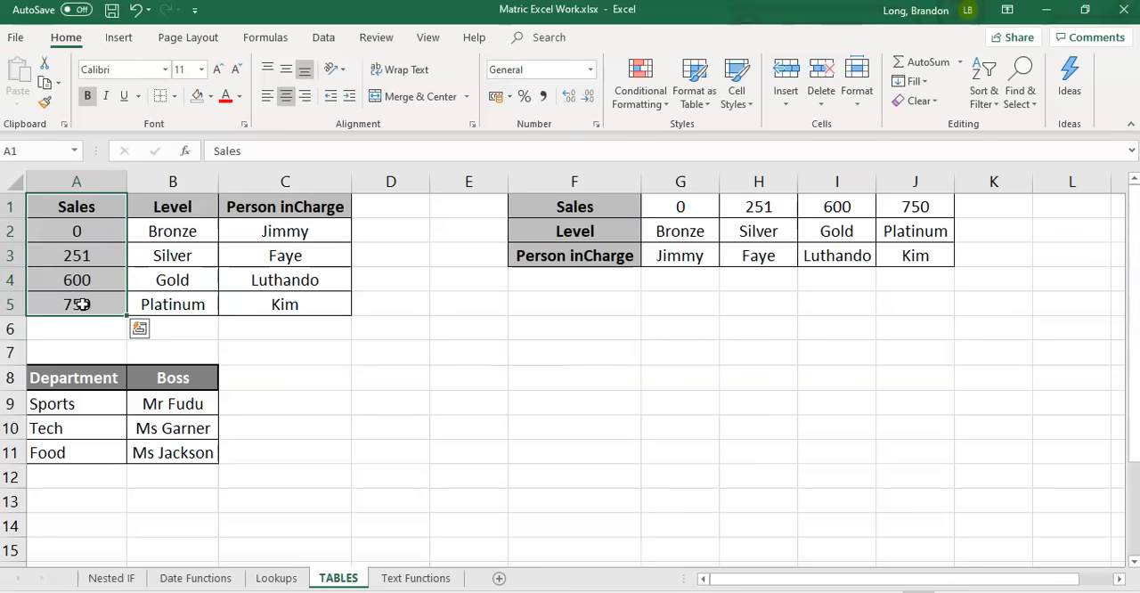
pyautogui.click(278, 578)
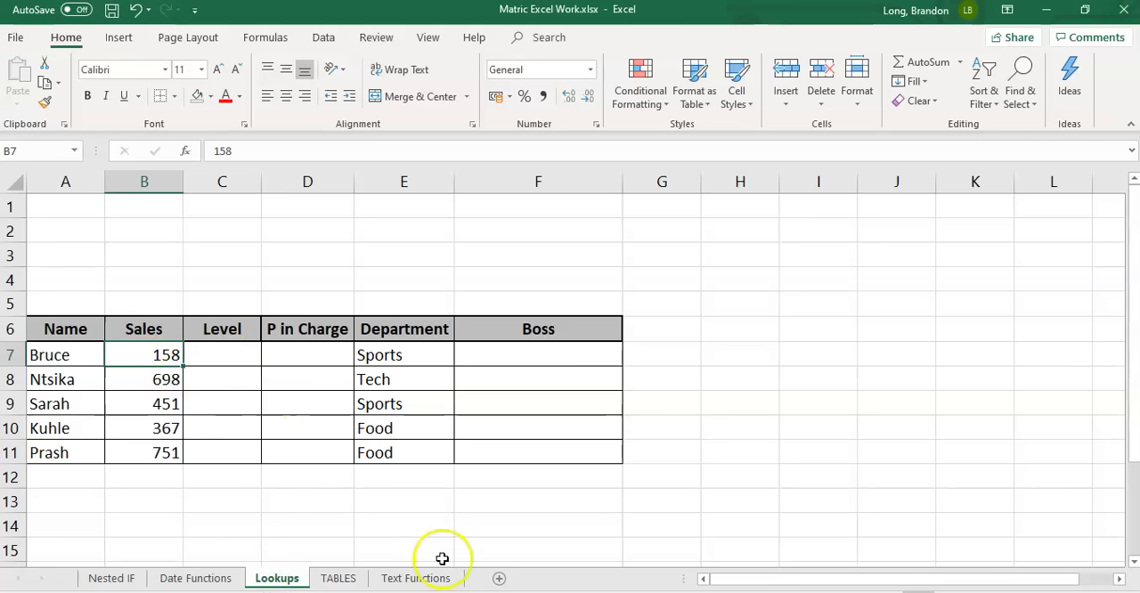
# Enter the labels HLOOKUP in E9 and VLOOKUP in E10 of the TABLES sheet
pyautogui.click(341, 579)
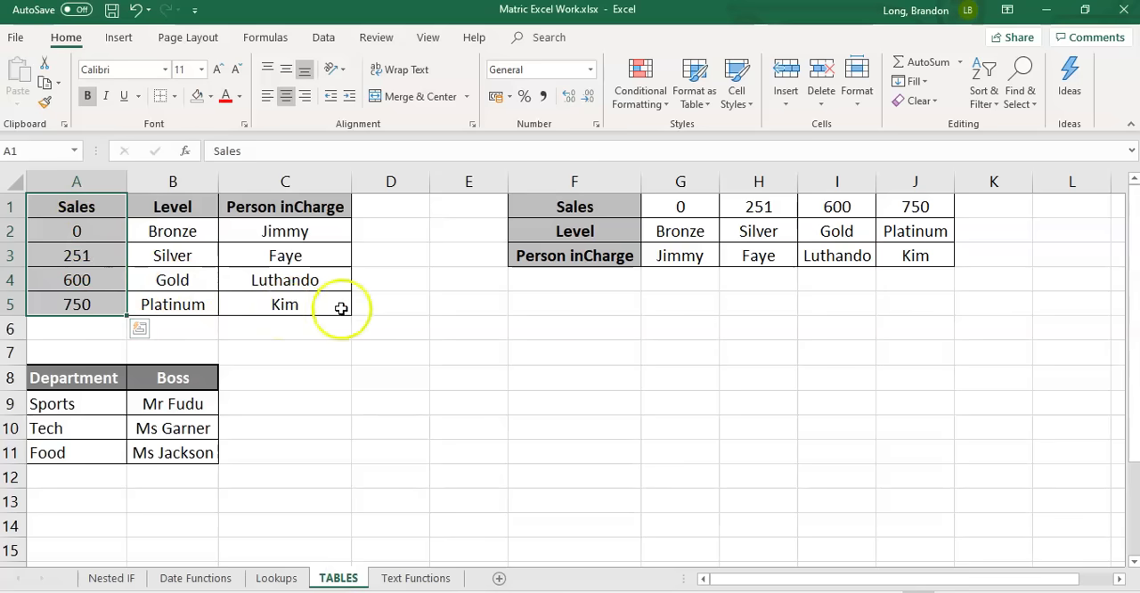
pyautogui.click(477, 404)
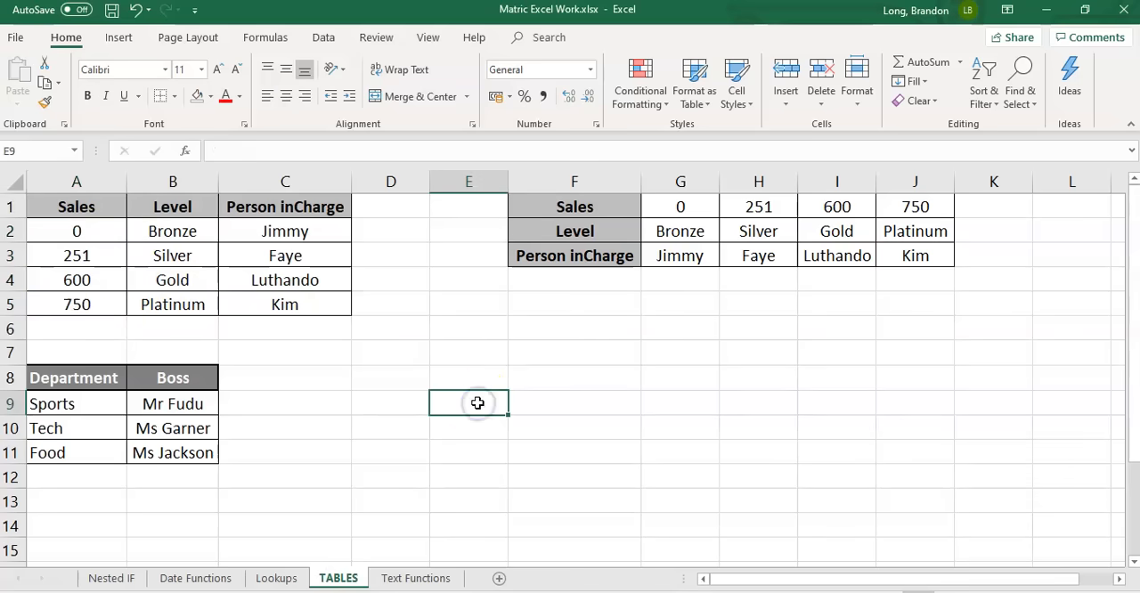
pyautogui.write('HLOOKUP')
pyautogui.press('Return')
pyautogui.write('V')
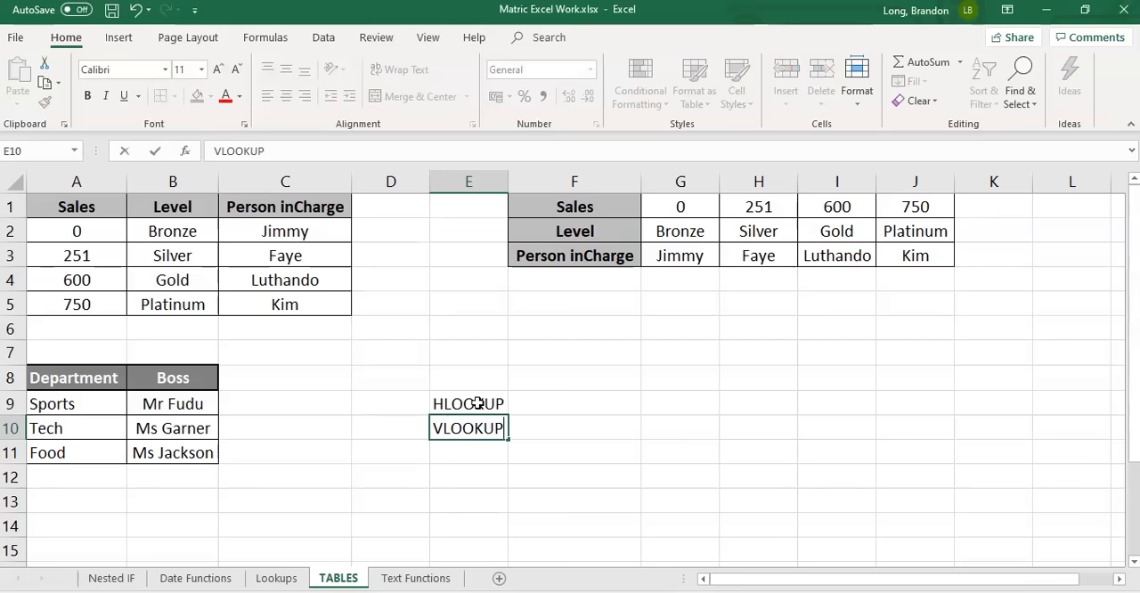
pyautogui.press('Right')
pyautogui.press('Left')
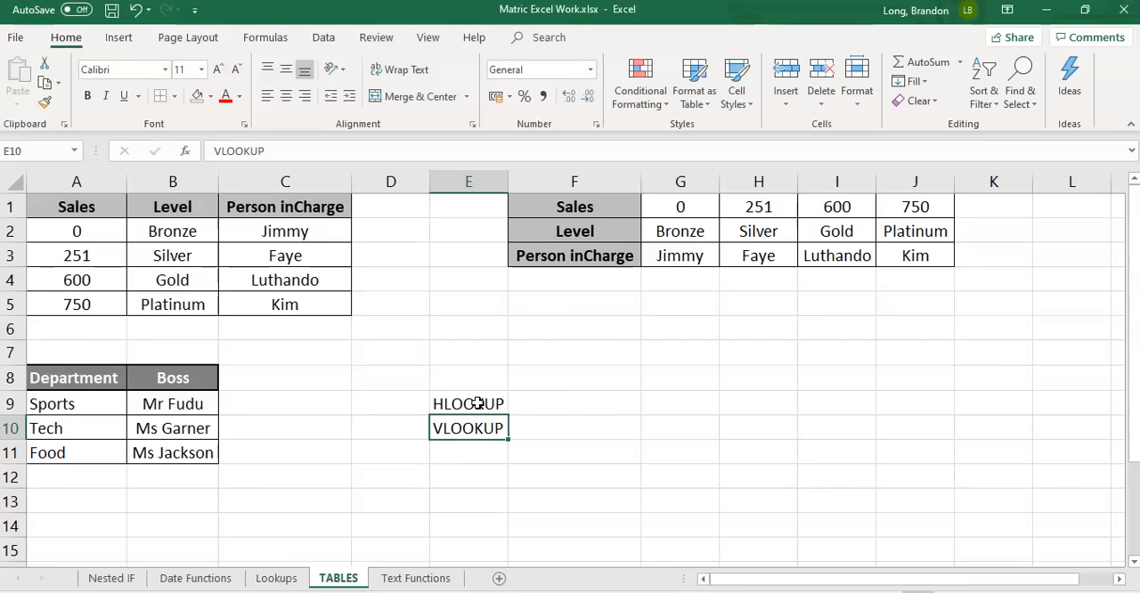
# Examine the HLOOKUP and VLOOKUP labels and the row and column layout of the Sales table in A1:C5
pyautogui.click(455, 408)
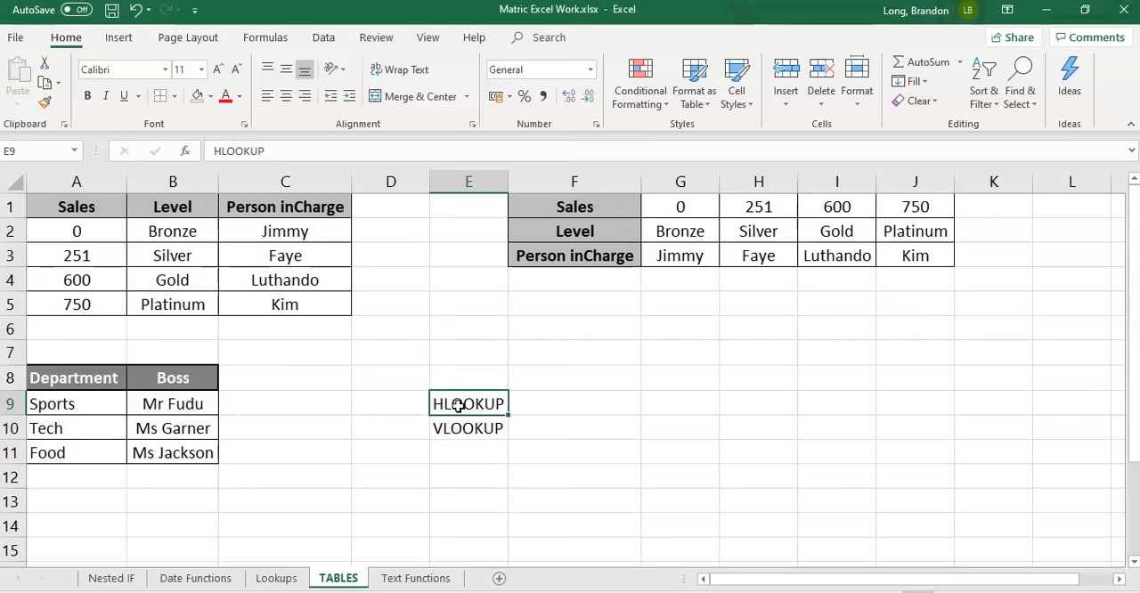
pyautogui.click(462, 429)
pyautogui.click(457, 399)
pyautogui.click(458, 402)
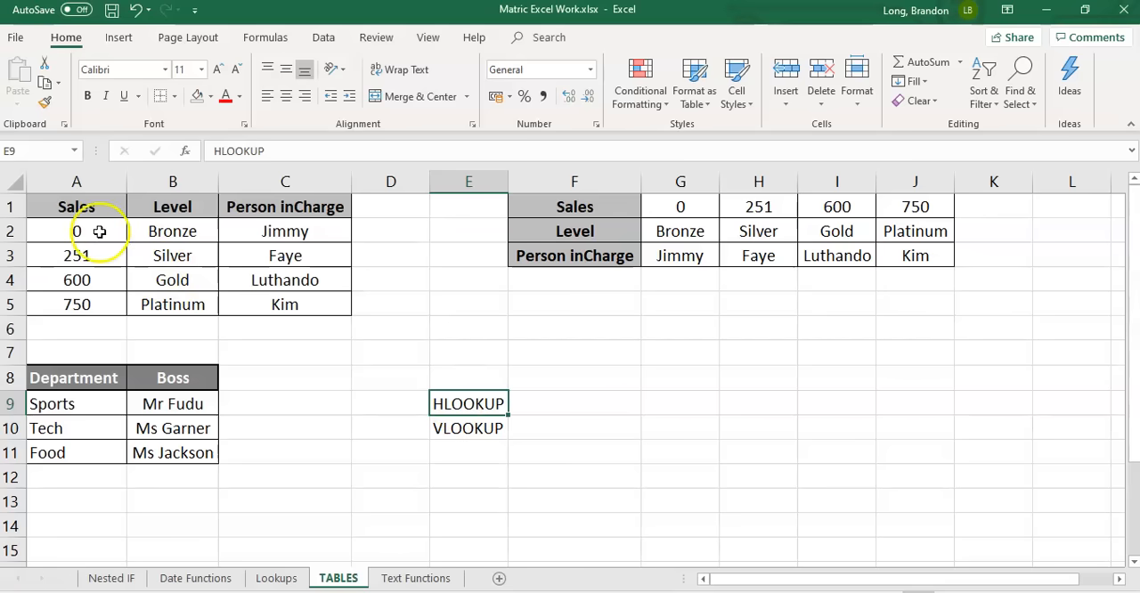
pyautogui.moveTo(53, 209); pyautogui.dragTo(316, 314)
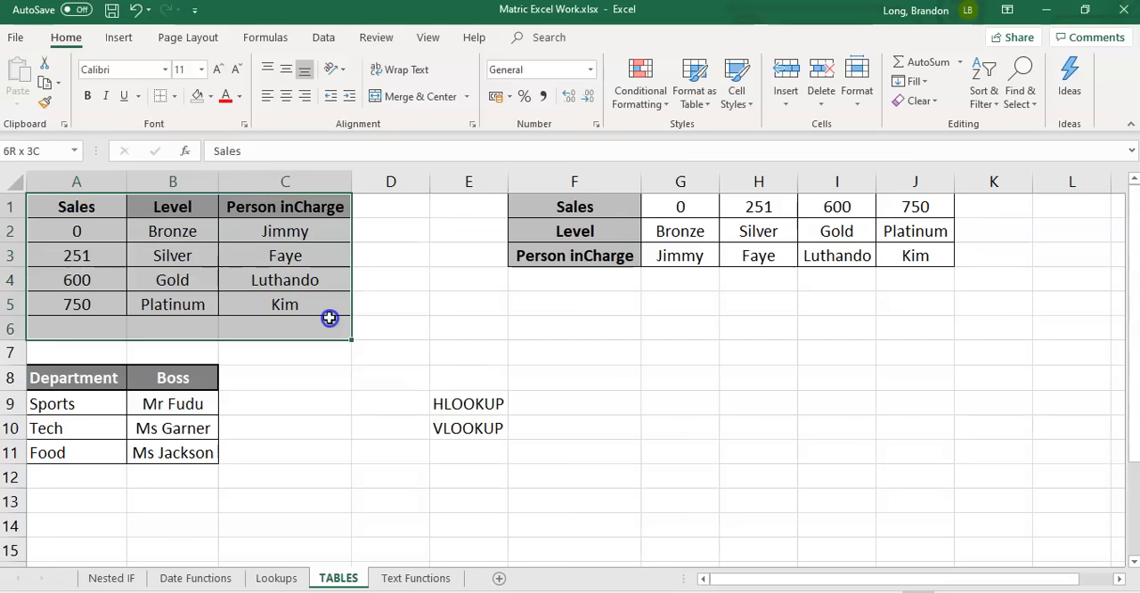
pyautogui.click(78, 208)
pyautogui.moveTo(82, 206); pyautogui.dragTo(81, 305)
pyautogui.click(88, 206)
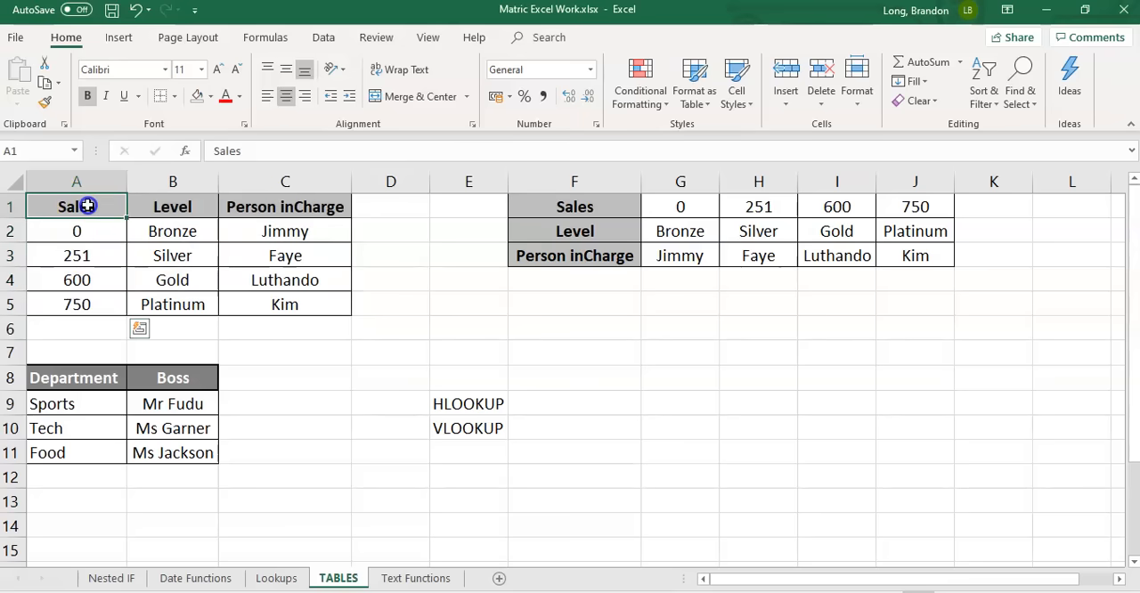
pyautogui.moveTo(88, 209); pyautogui.dragTo(84, 230)
pyautogui.click(84, 231)
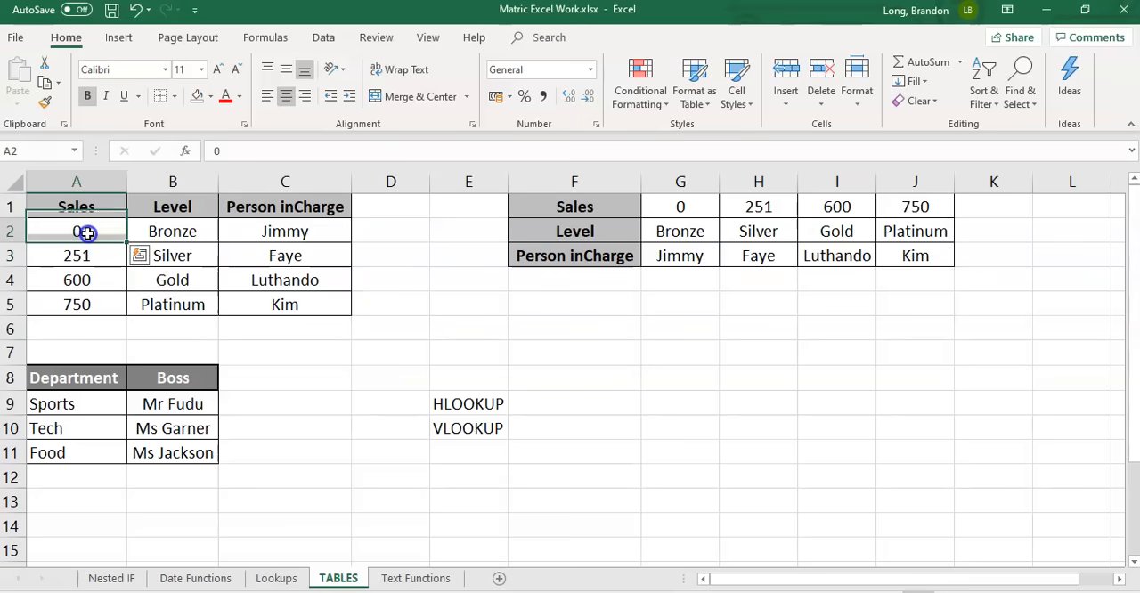
pyautogui.click(87, 257)
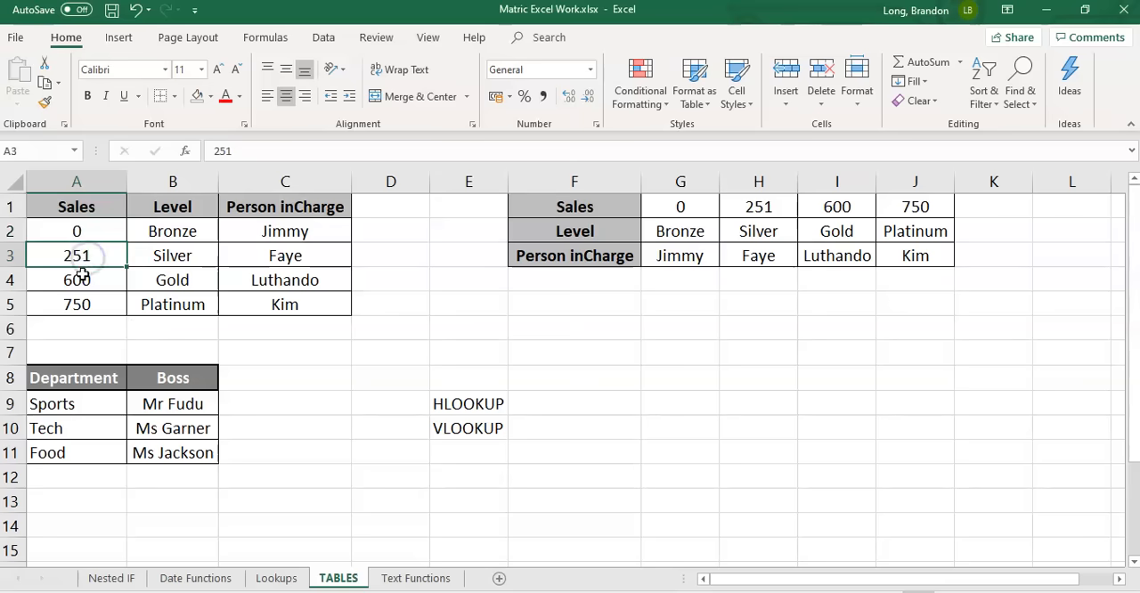
pyautogui.click(78, 280)
pyautogui.moveTo(76, 280); pyautogui.dragTo(295, 280)
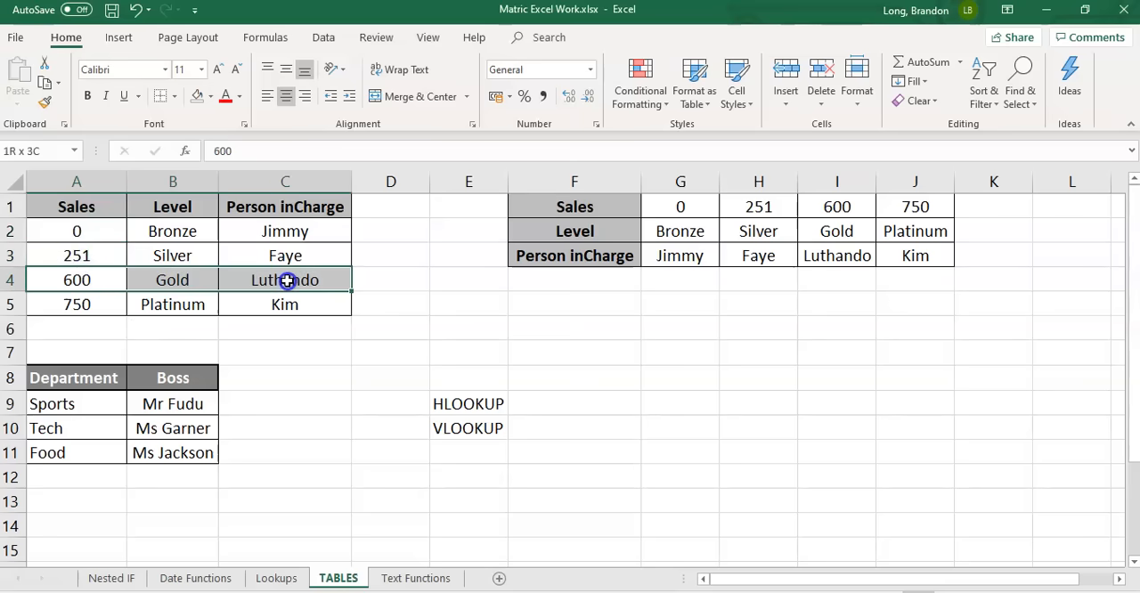
pyautogui.moveTo(80, 198); pyautogui.dragTo(57, 310)
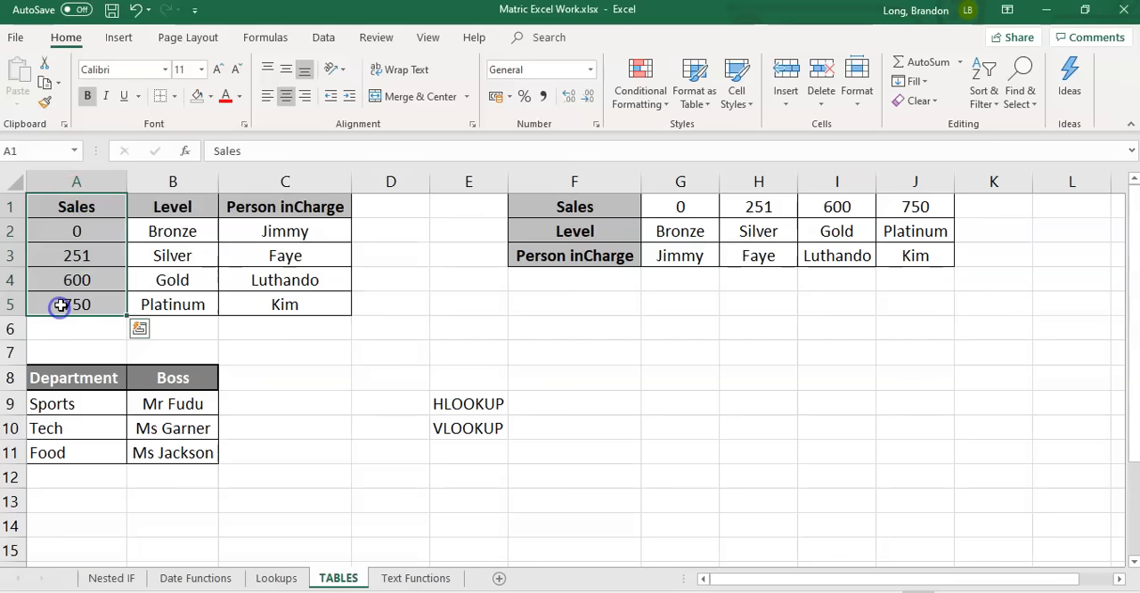
# Review the VLOOKUP label in E10 and return to the Lookups sheet
pyautogui.click(470, 429)
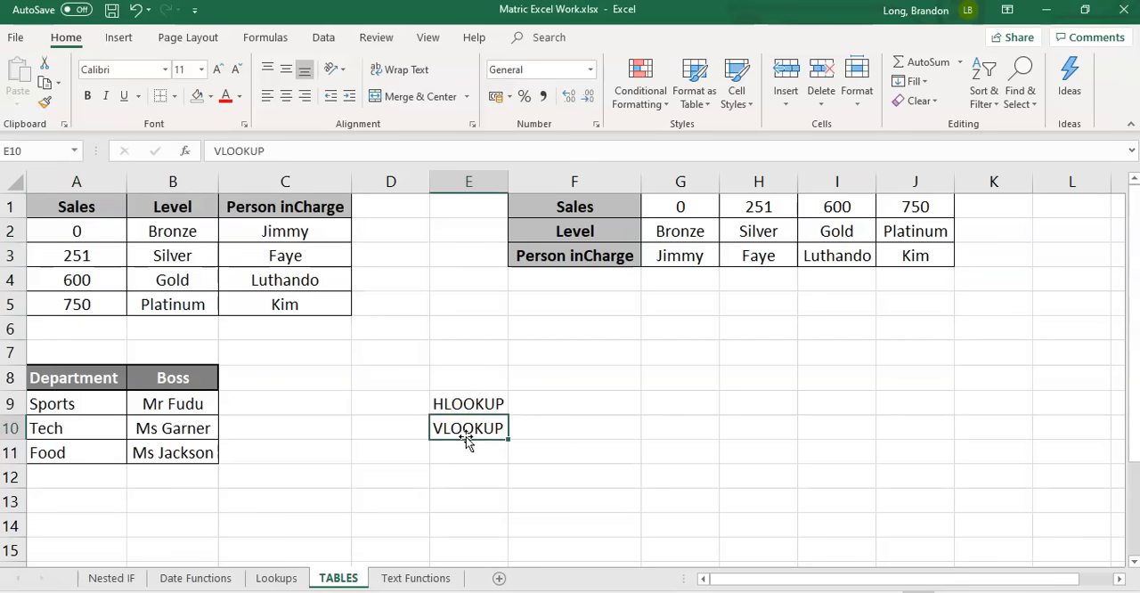
pyautogui.click(464, 434)
pyautogui.click(276, 578)
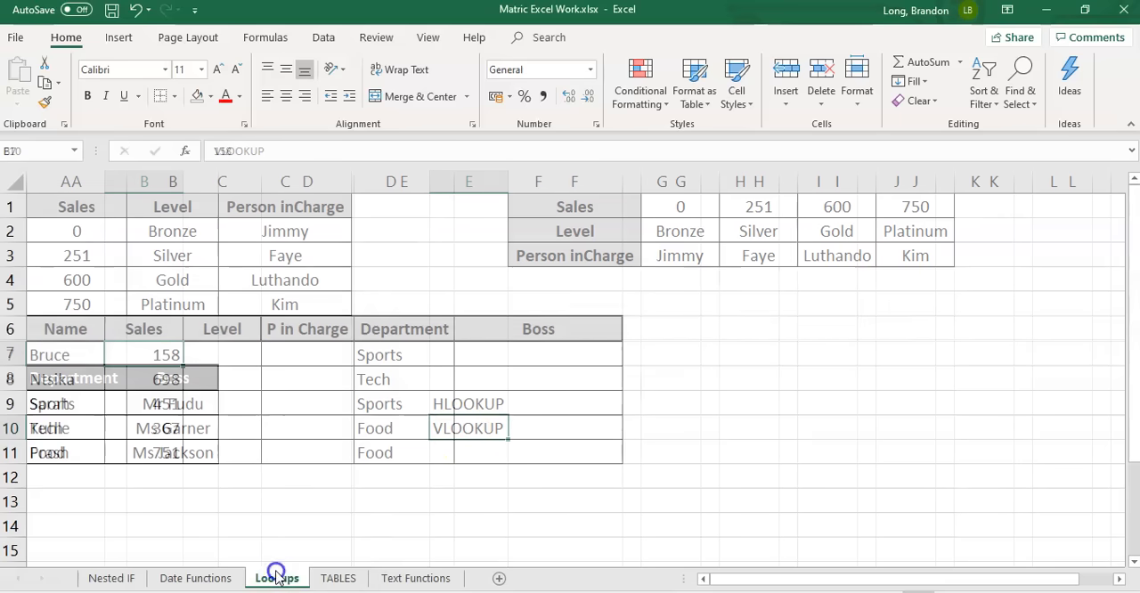
# Start a VLOOKUP formula in C7 of the Lookups sheet with B7 as the lookup value
pyautogui.click(218, 355)
pyautogui.write('=')
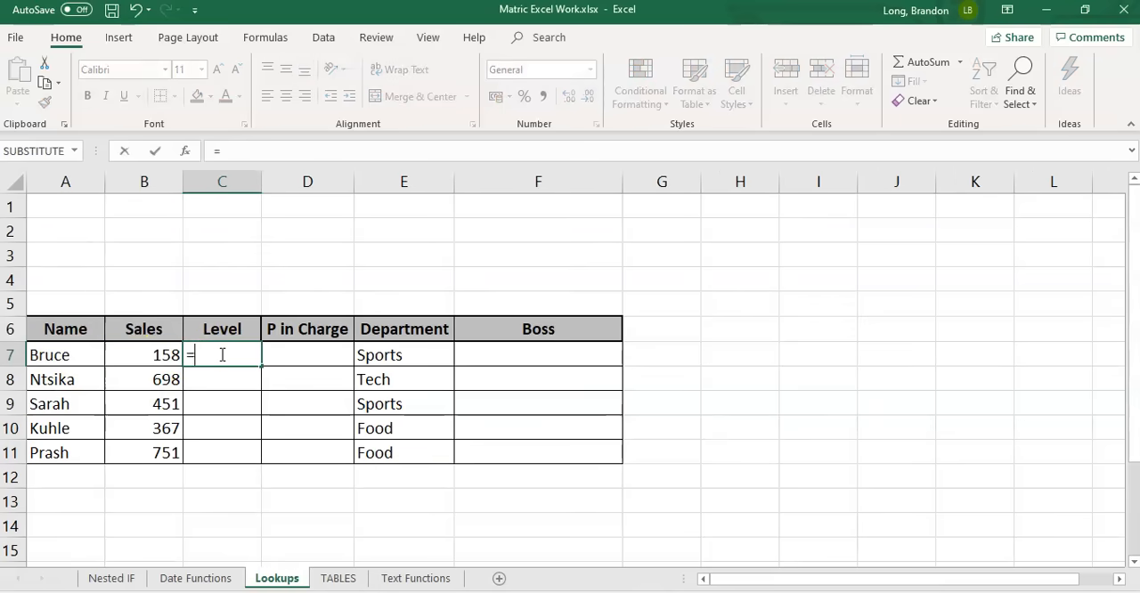
pyautogui.write('VLOOKUP')
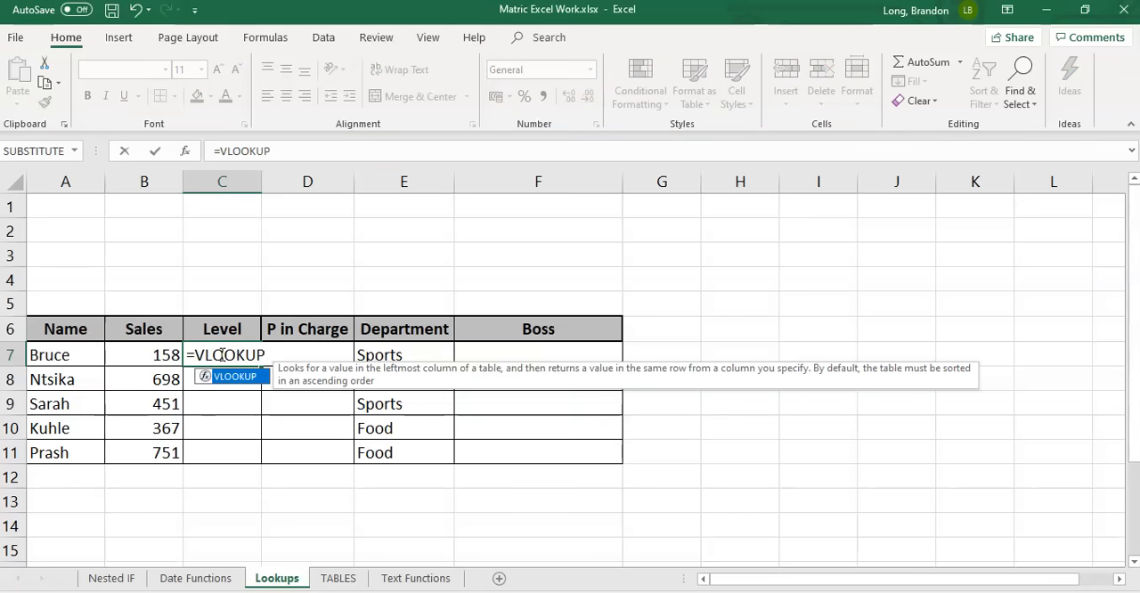
pyautogui.write('(')
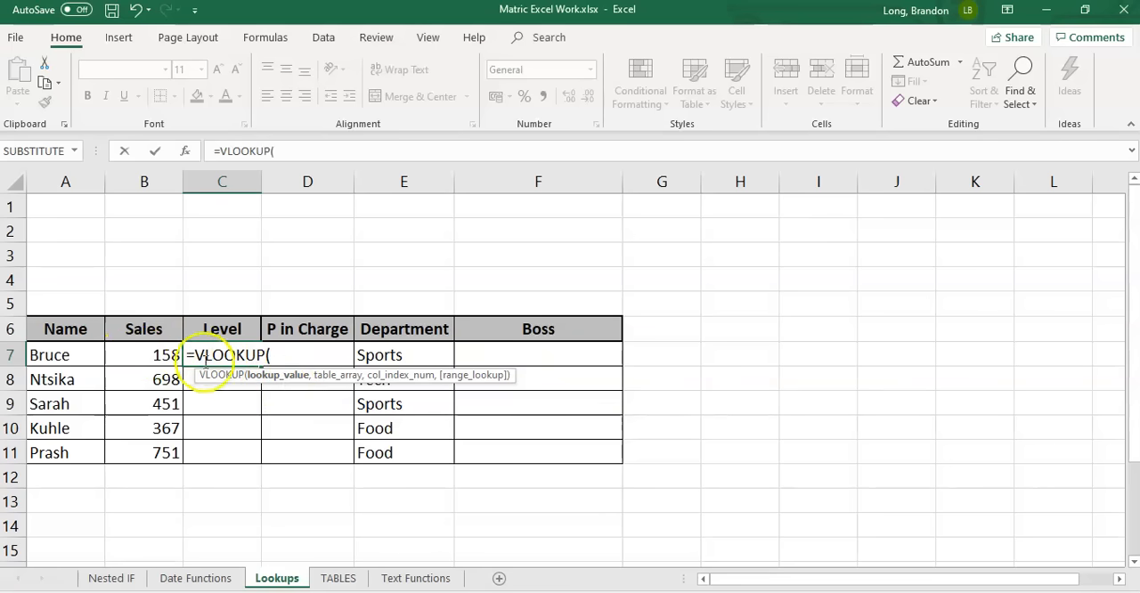
pyautogui.click(141, 357)
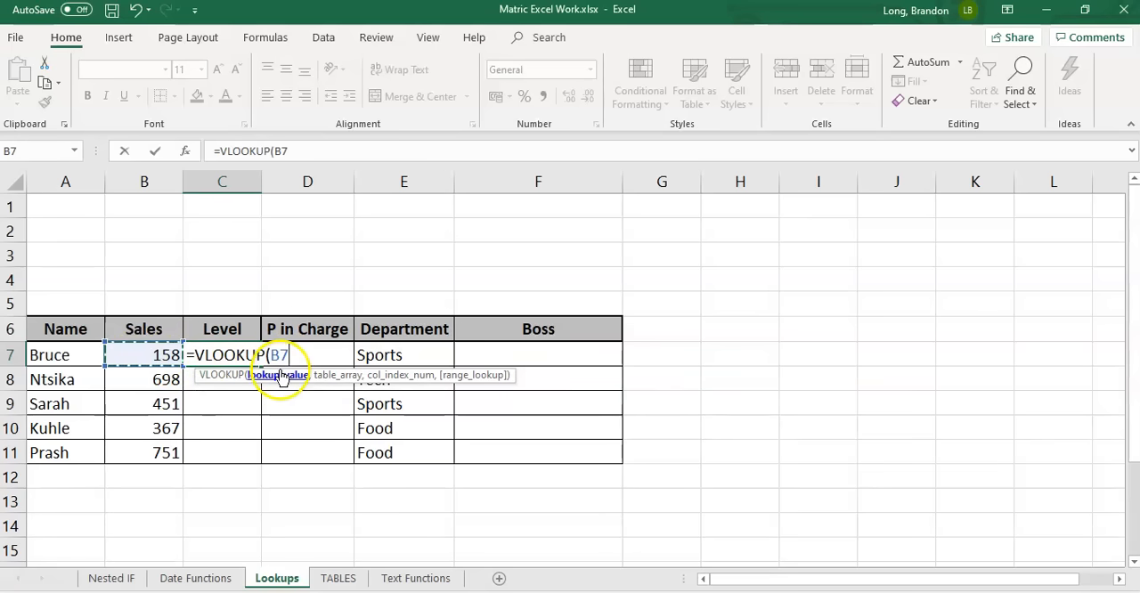
pyautogui.write(',')
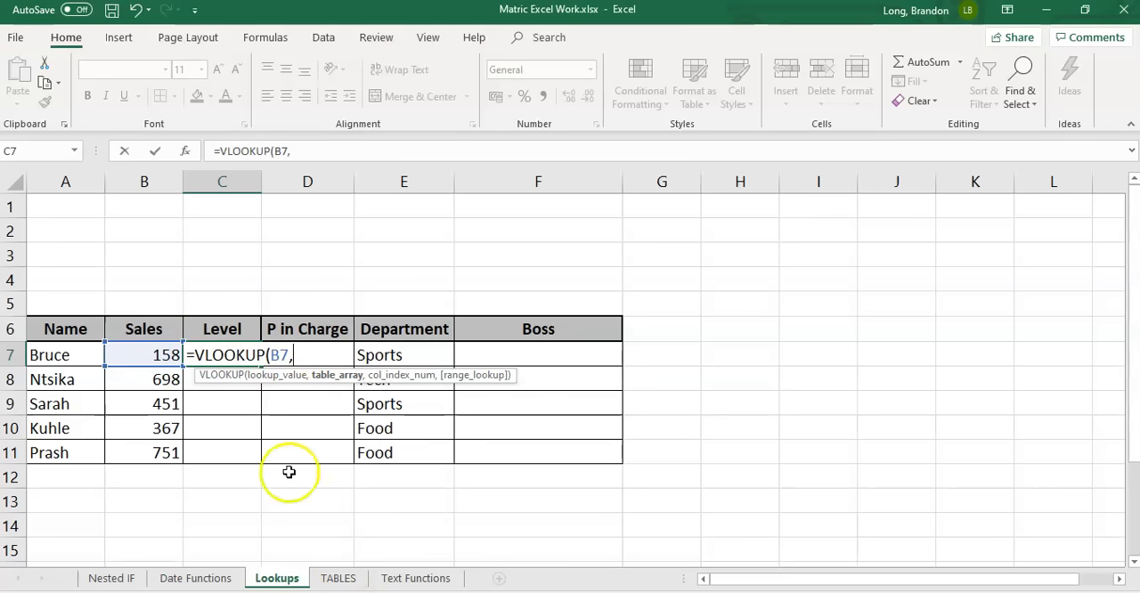
# Complete the C7 formula with the table array TABLES!A2:C5 and column index 2
pyautogui.click(346, 580)
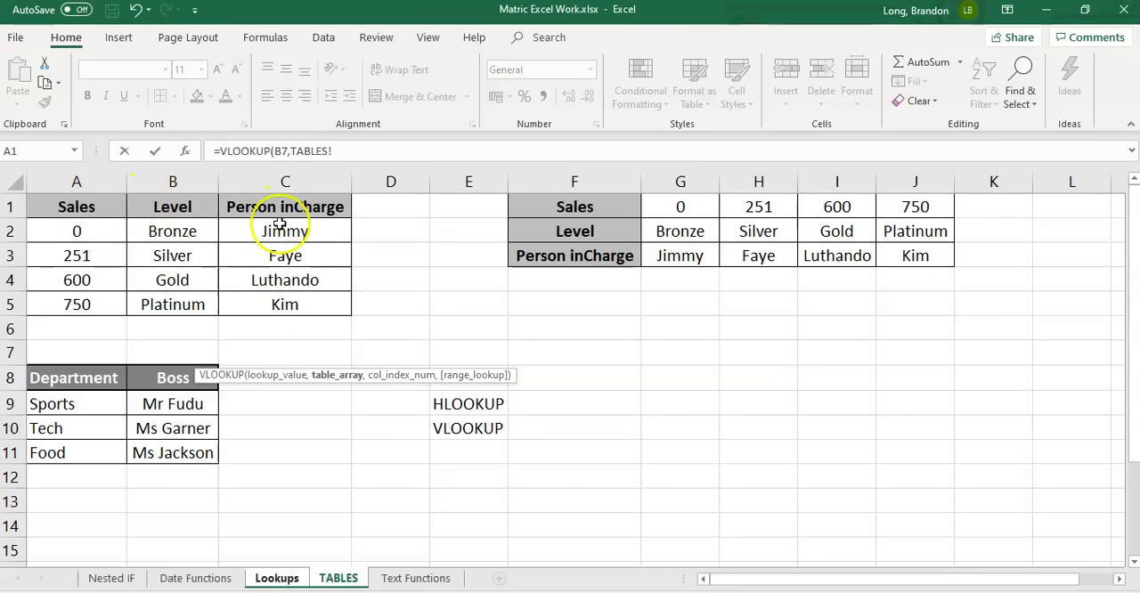
pyautogui.click(62, 231)
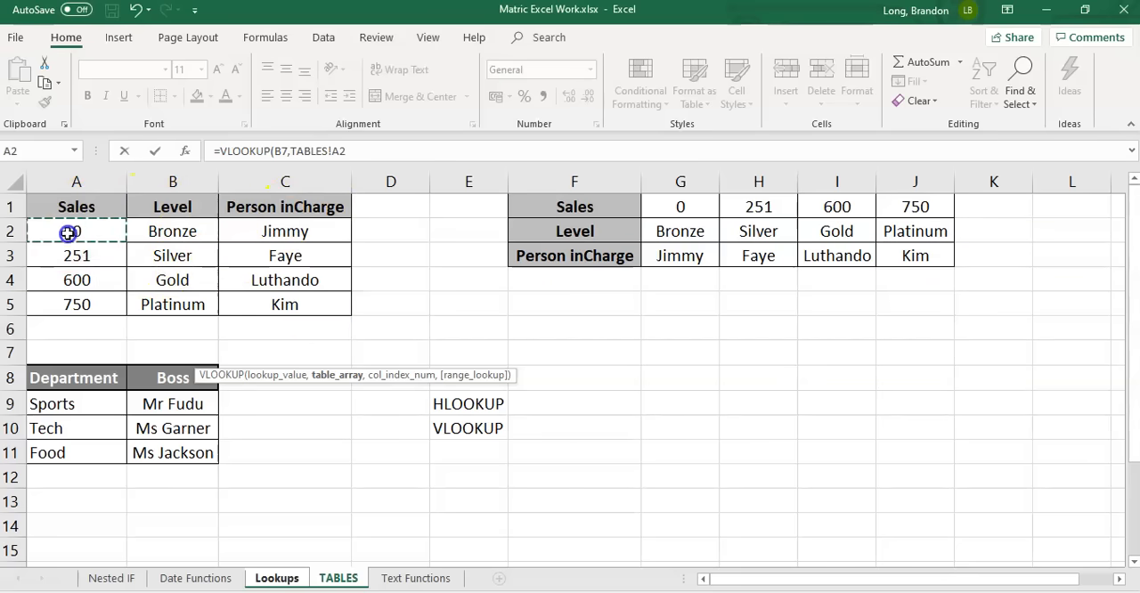
pyautogui.moveTo(105, 249); pyautogui.dragTo(285, 304)
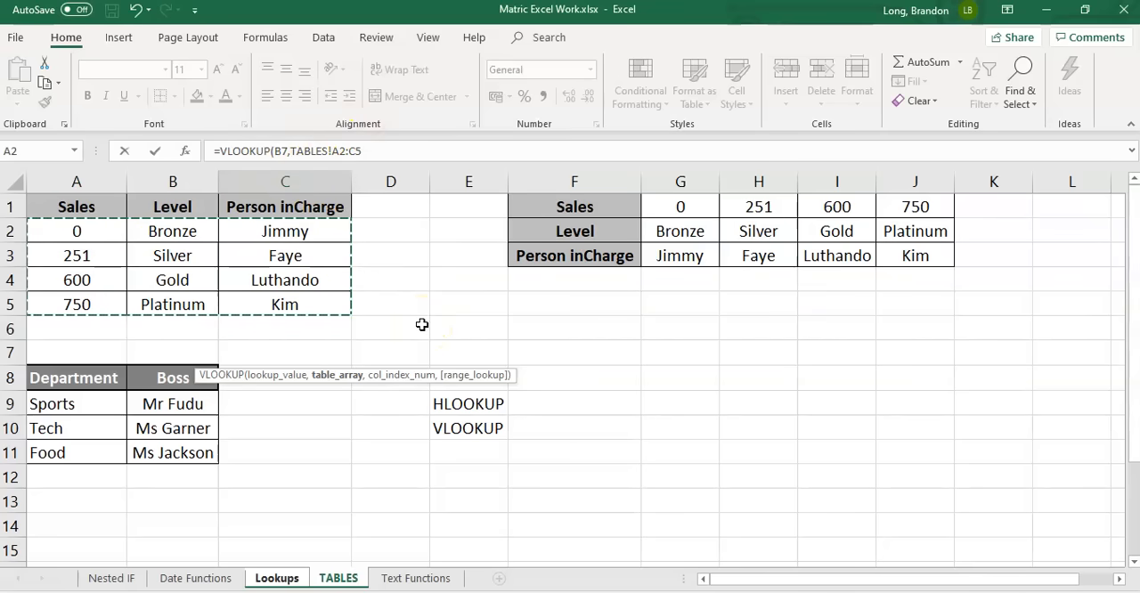
pyautogui.write(',2')
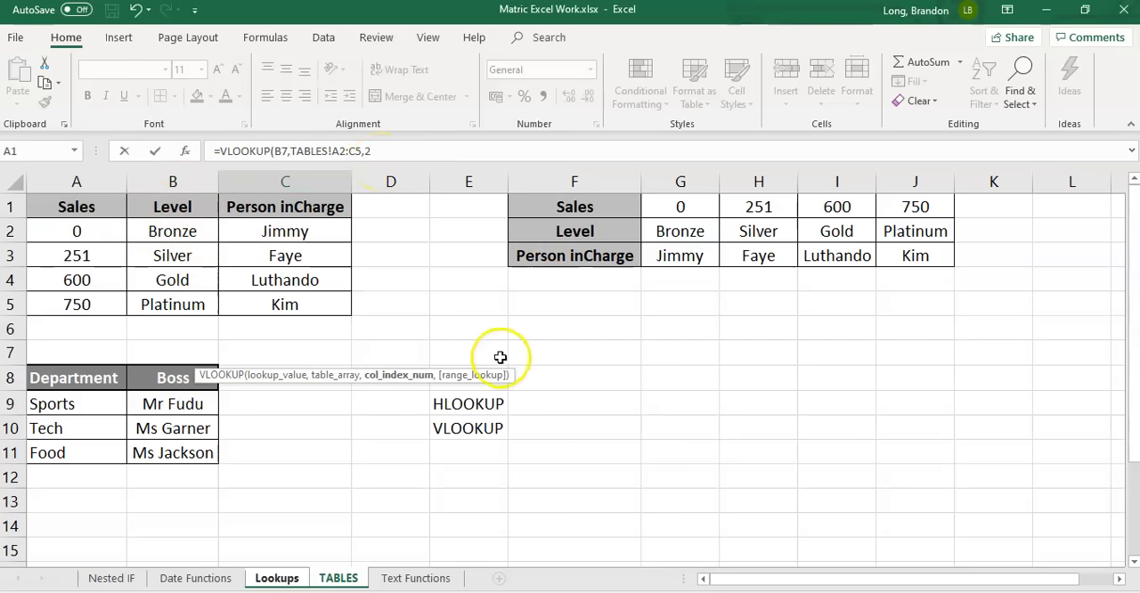
pyautogui.press('Return')
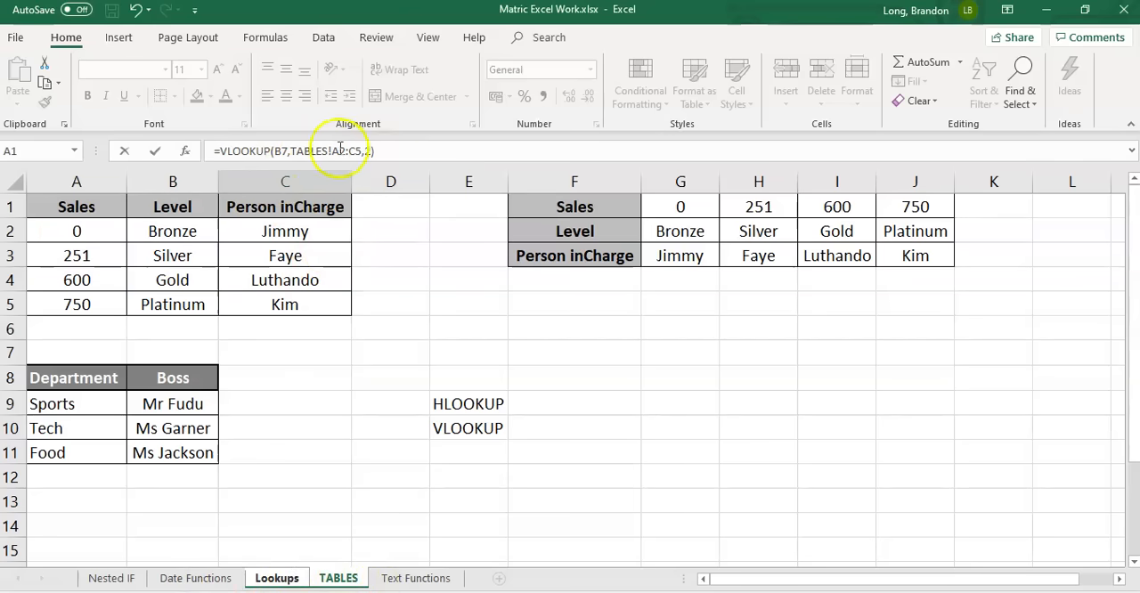
pyautogui.press('Return')
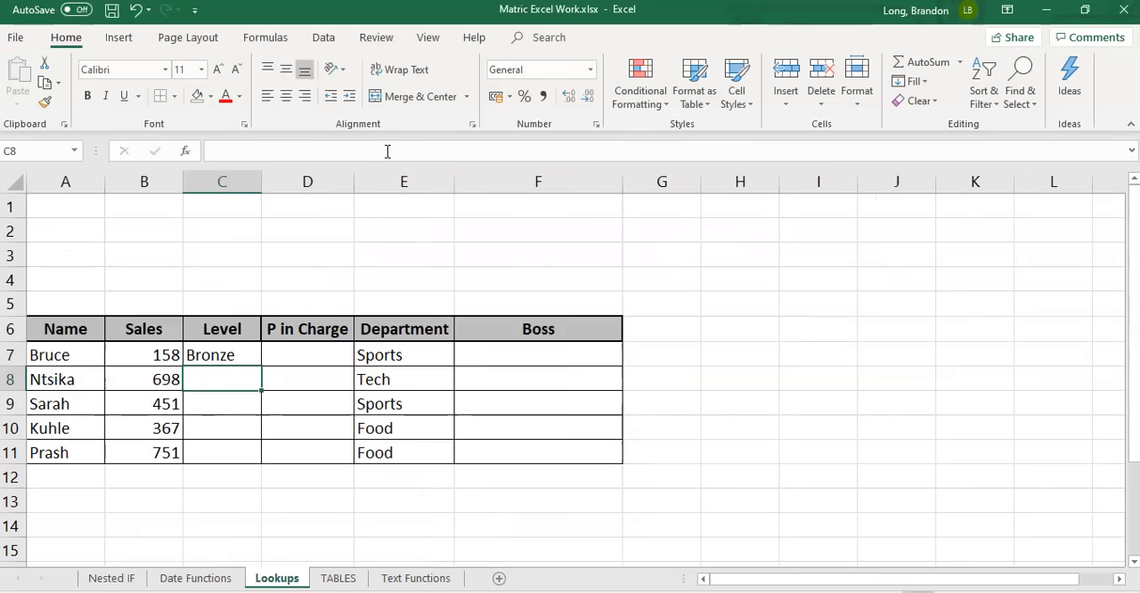
# Fill the VLOOKUP formula with its relative table range from C7 down to C11
pyautogui.click(216, 353)
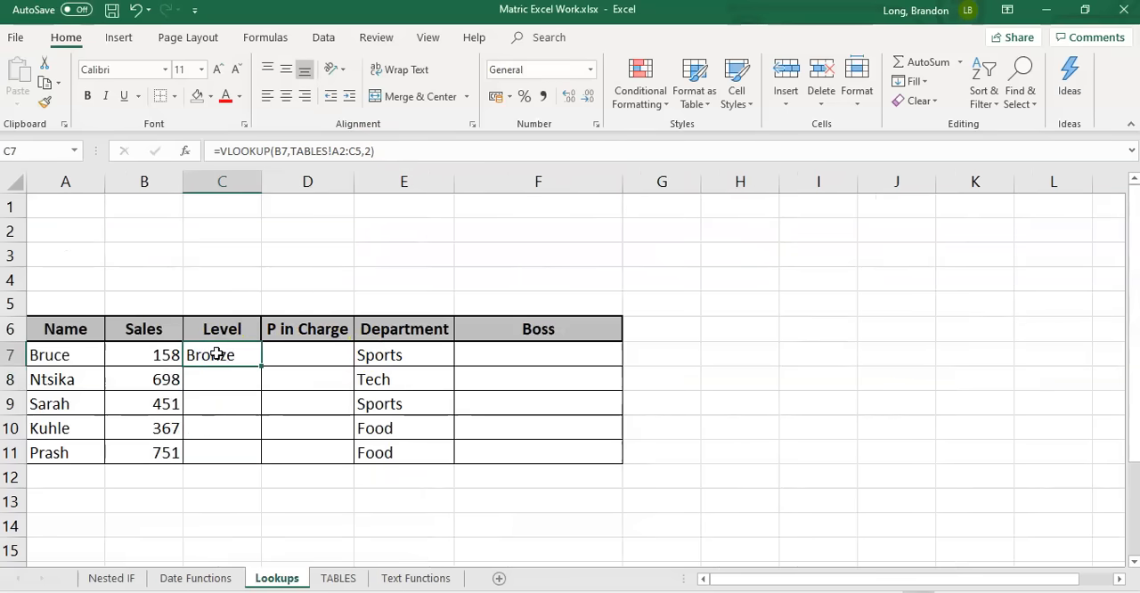
pyautogui.click(149, 353)
pyautogui.click(223, 354)
pyautogui.moveTo(261, 367); pyautogui.dragTo(258, 459)
pyautogui.moveTo(223, 403); pyautogui.dragTo(232, 474)
pyautogui.moveTo(223, 406); pyautogui.dragTo(224, 454)
pyautogui.click(223, 364)
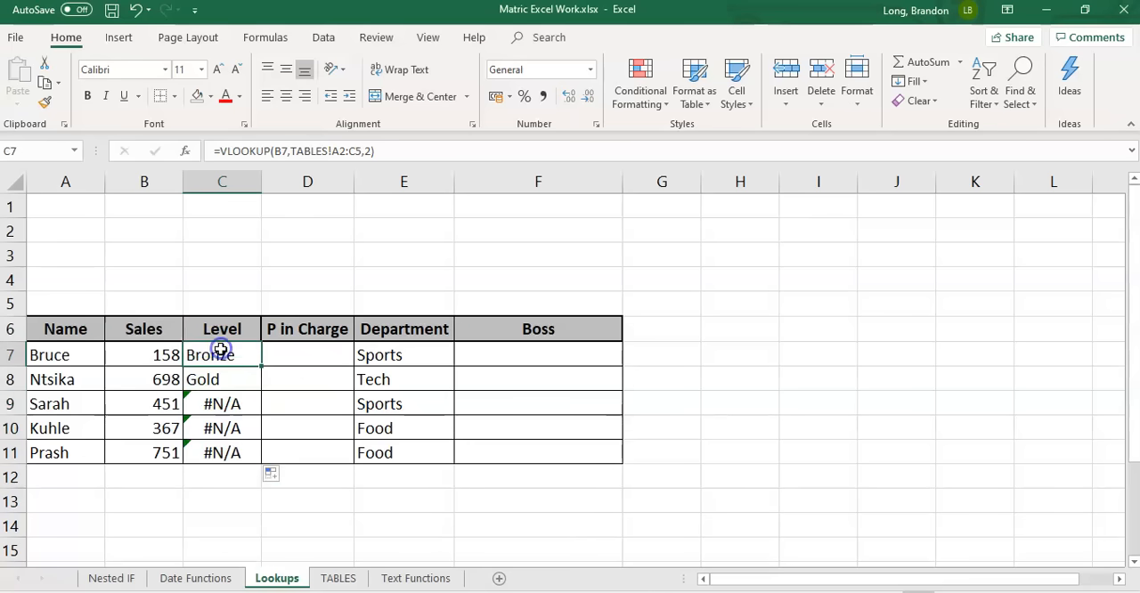
# Compare the table ranges in the VLOOKUP formulas of C7 and C8
pyautogui.click(399, 152)
pyautogui.press('Escape')
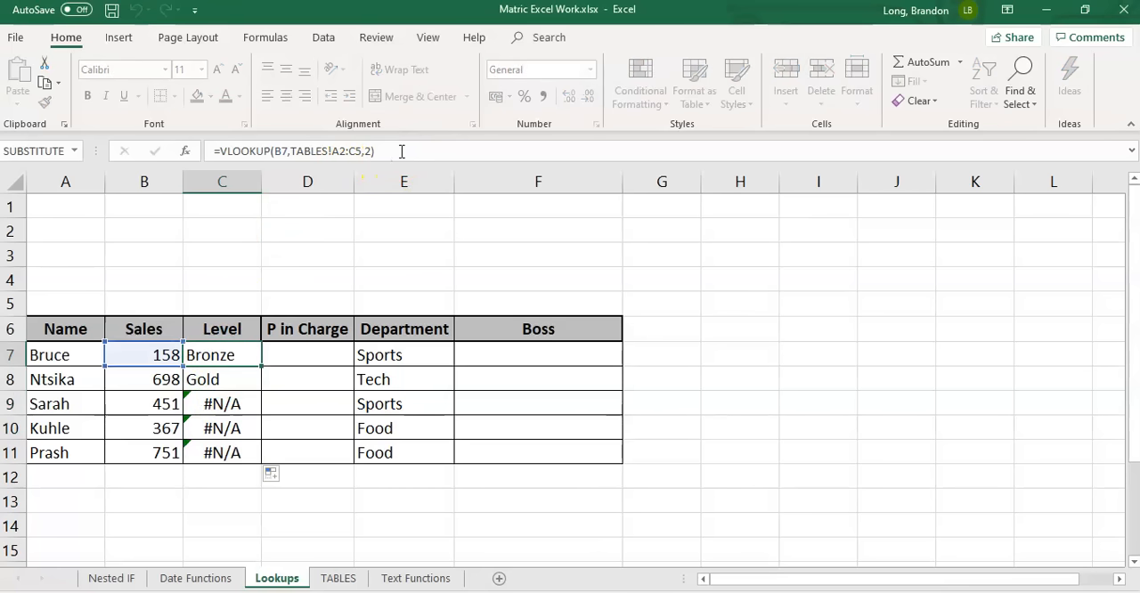
pyautogui.press('Down')
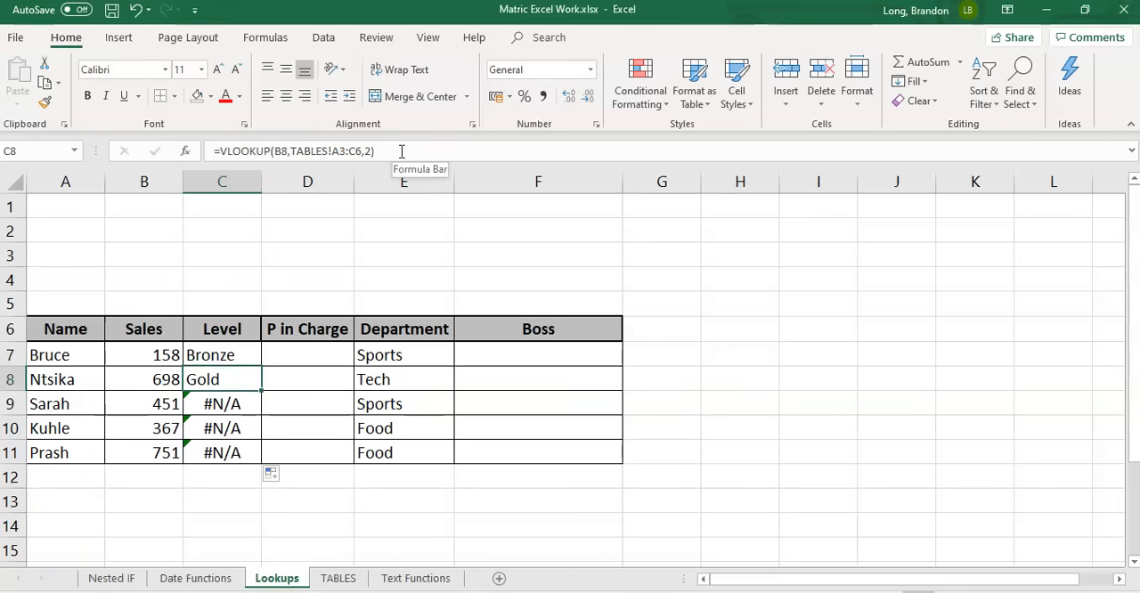
pyautogui.click(401, 151)
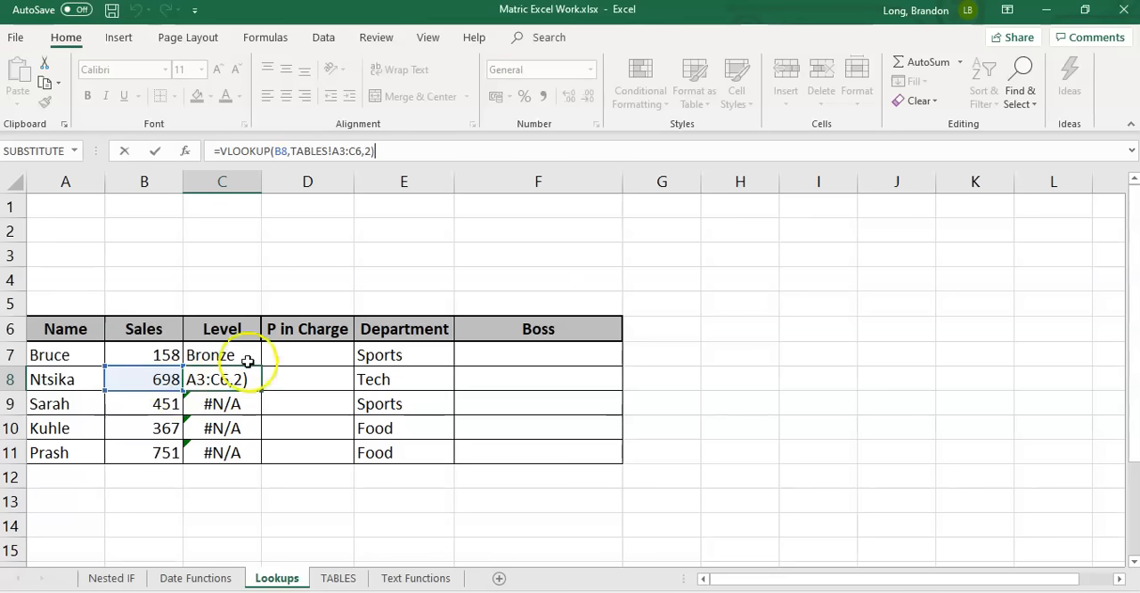
pyautogui.hotkey('ctrl', 'Return')
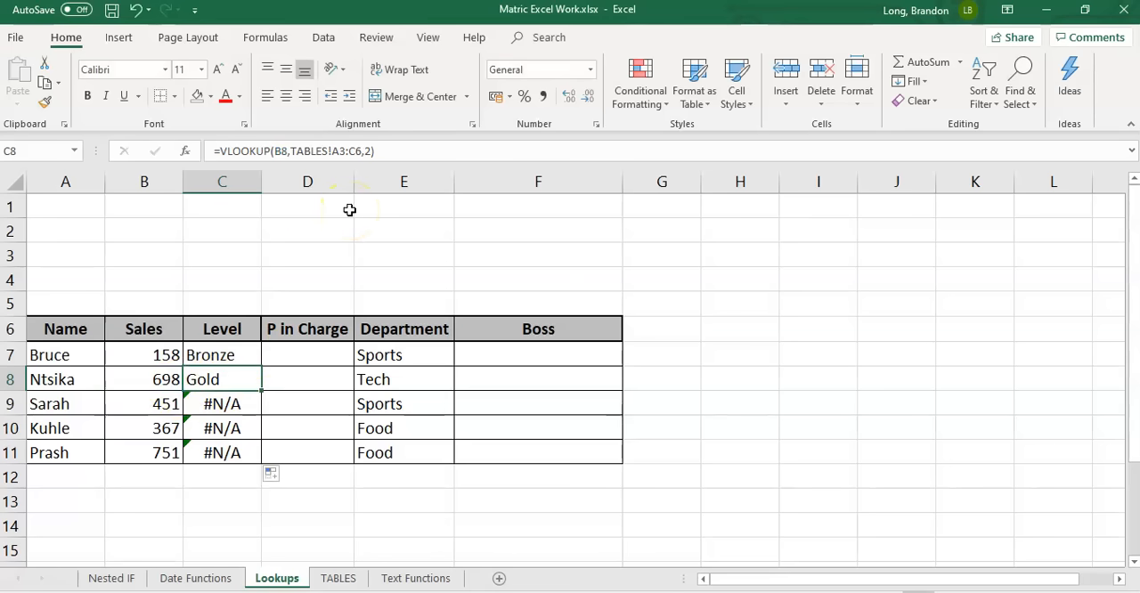
pyautogui.press('Up')
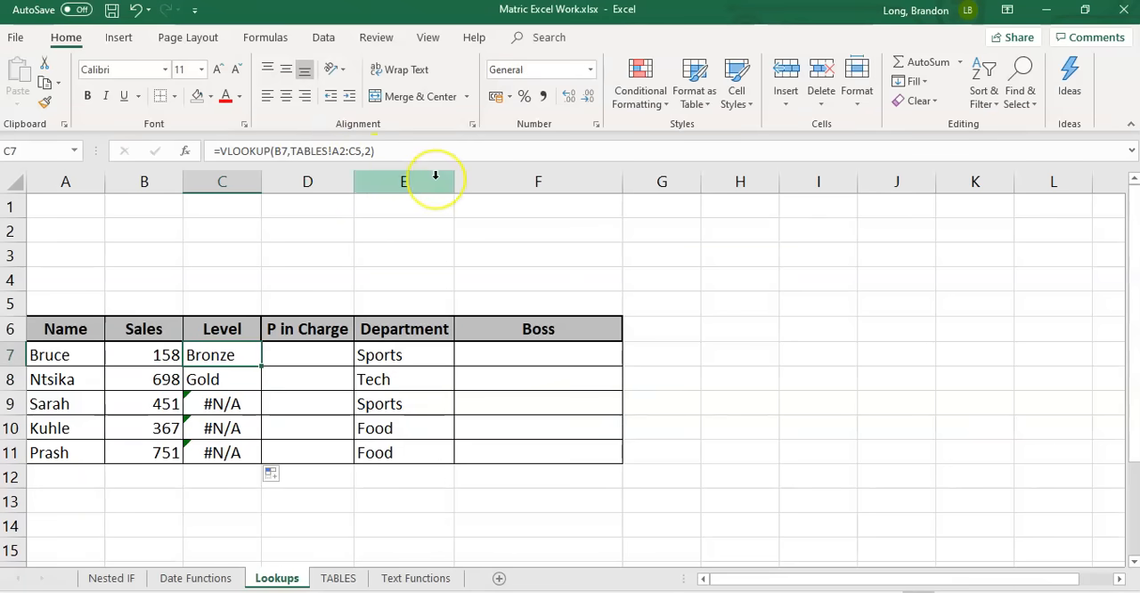
pyautogui.press('Down')
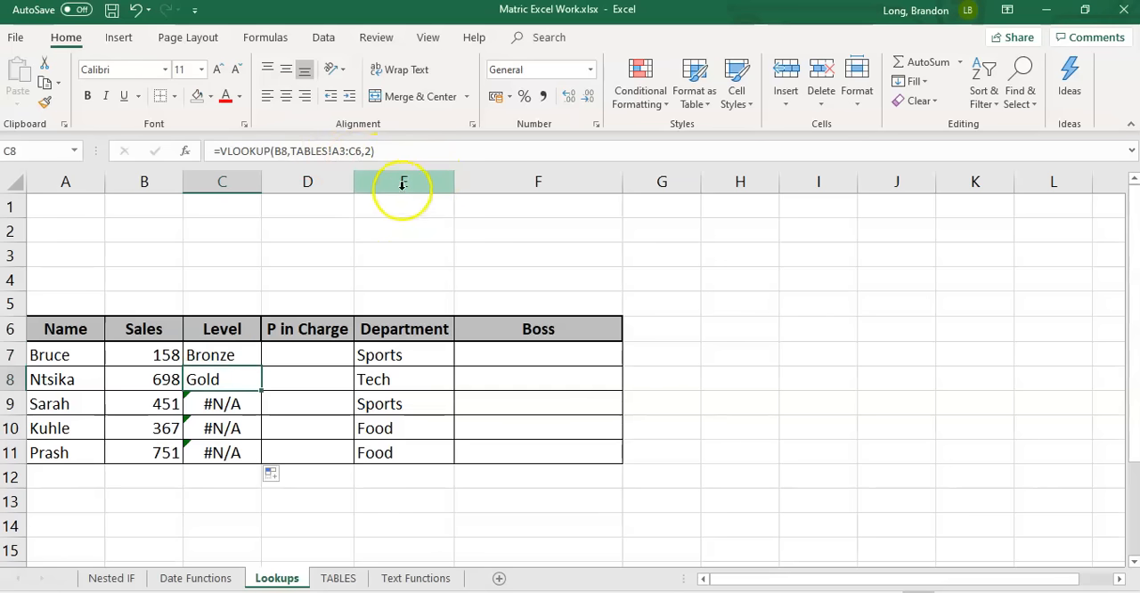
# Examine how the table range shifts down row by row on the TABLES sheet and return to the Lookups sheet
pyautogui.click(337, 580)
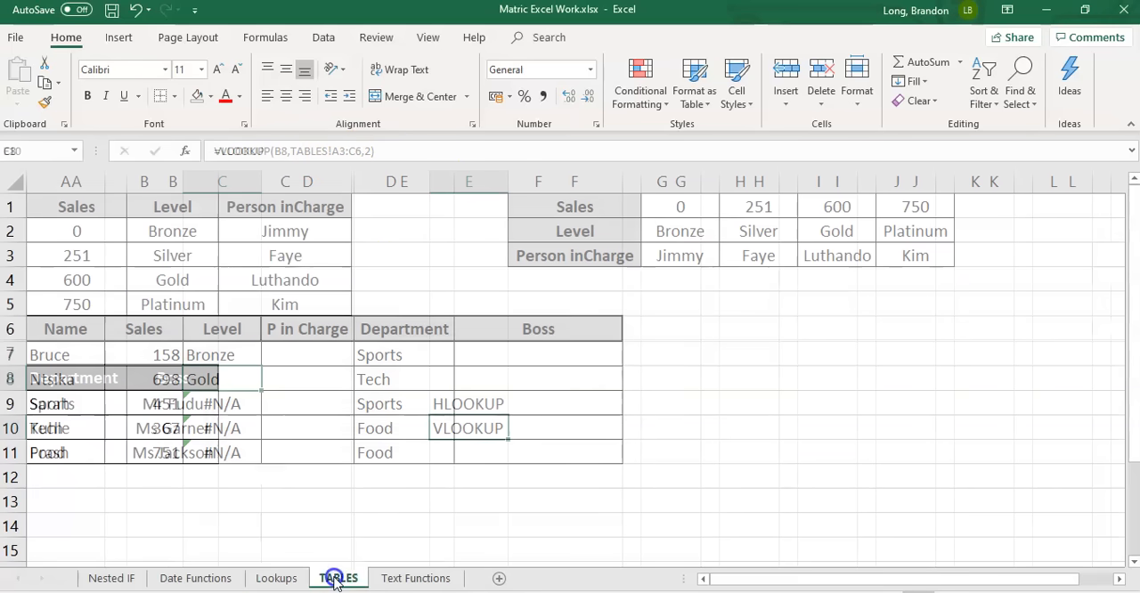
pyautogui.moveTo(89, 230); pyautogui.dragTo(274, 280)
pyautogui.moveTo(80, 254); pyautogui.dragTo(320, 330)
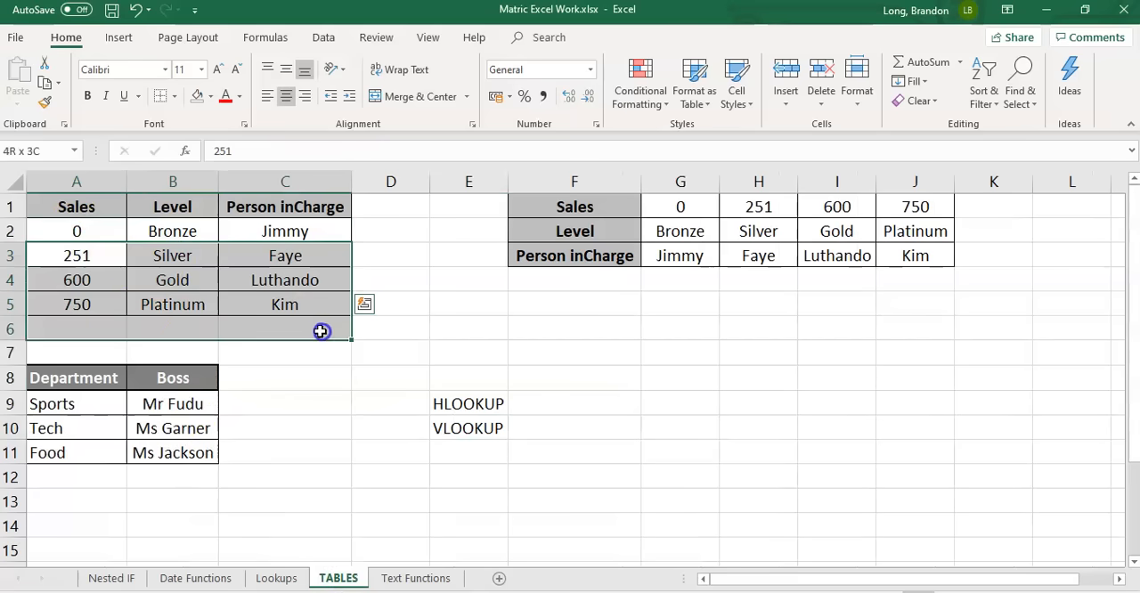
pyautogui.moveTo(101, 276); pyautogui.dragTo(298, 348)
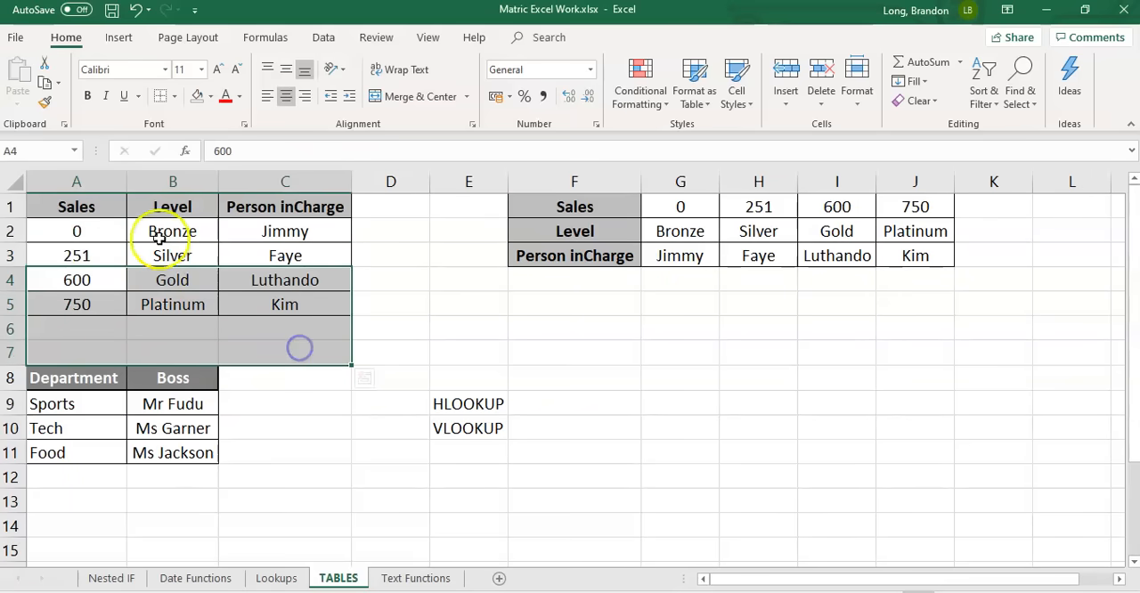
pyautogui.click(276, 579)
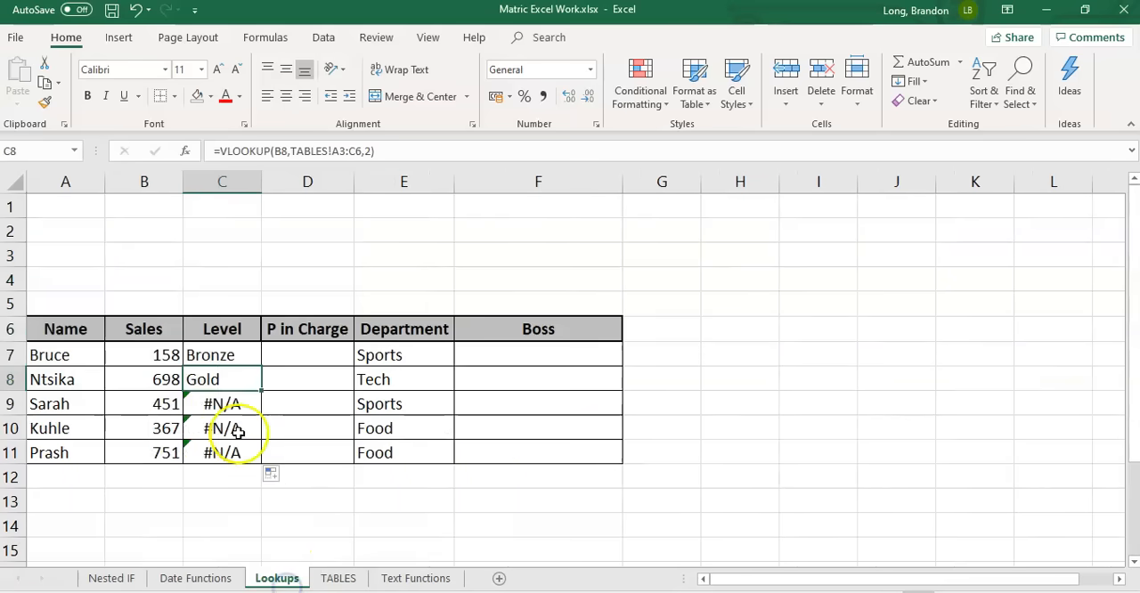
# Make the table range in the C7 VLOOKUP formula absolute as TABLES!$A$2:$C$5
pyautogui.click(216, 354)
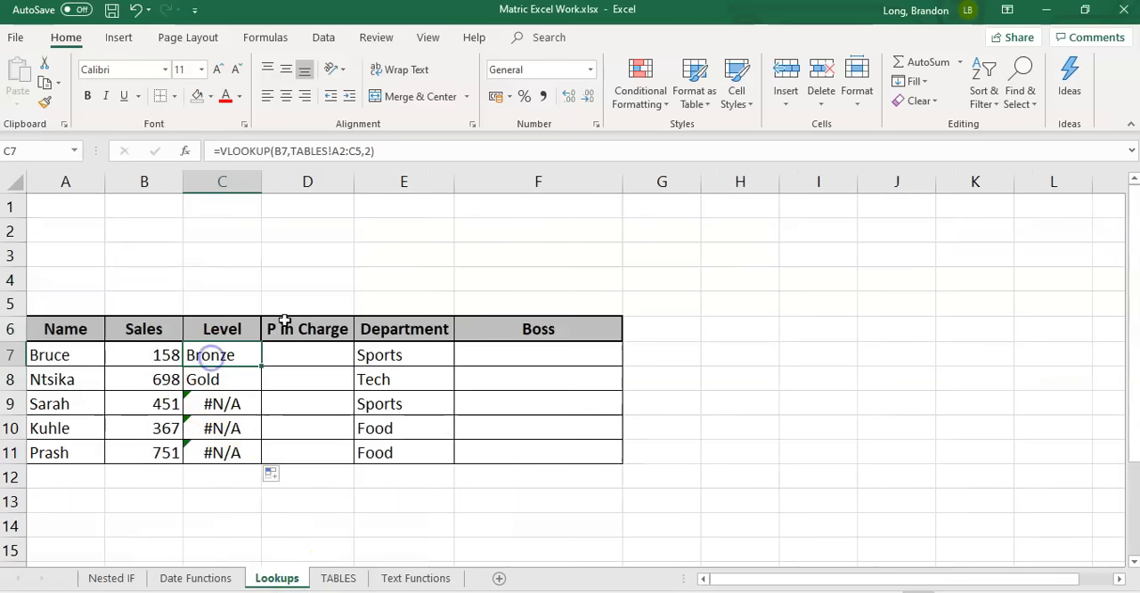
pyautogui.click(340, 151)
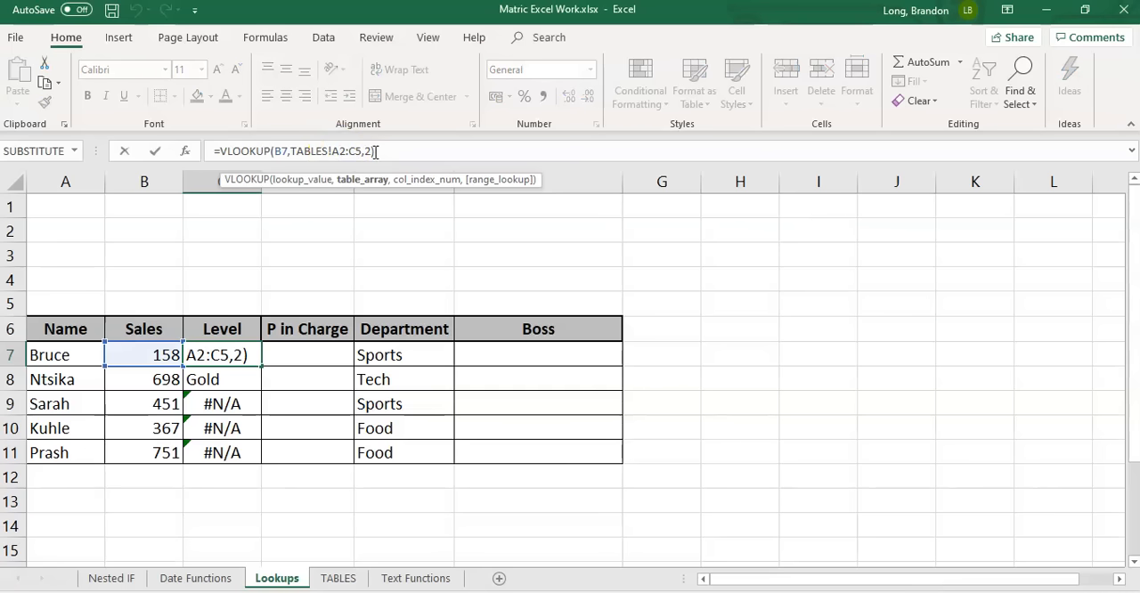
pyautogui.press('F4')
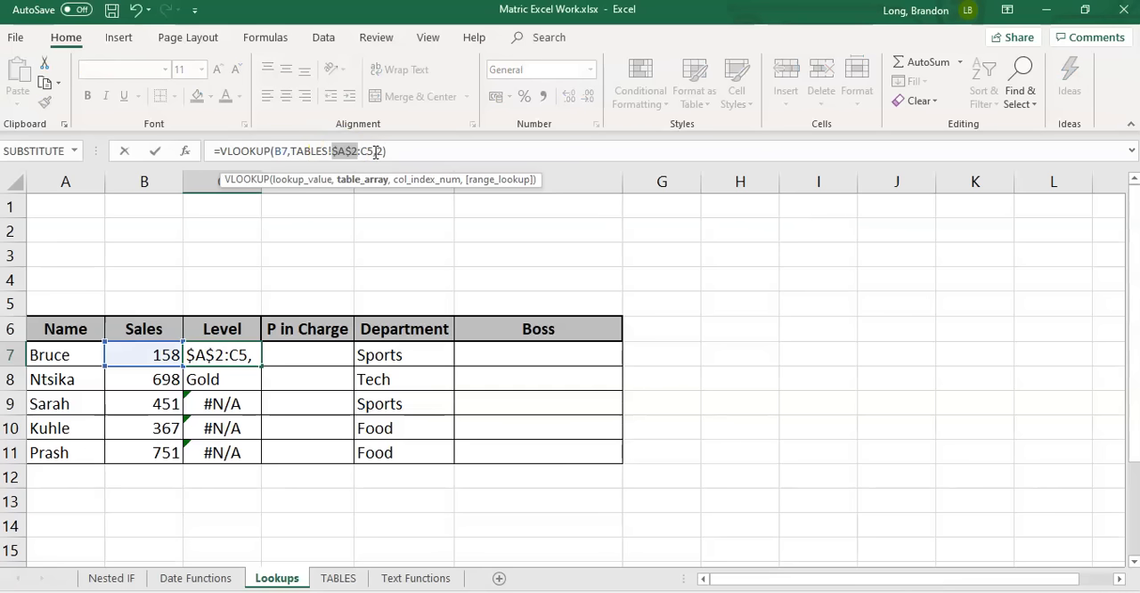
pyautogui.click(367, 152)
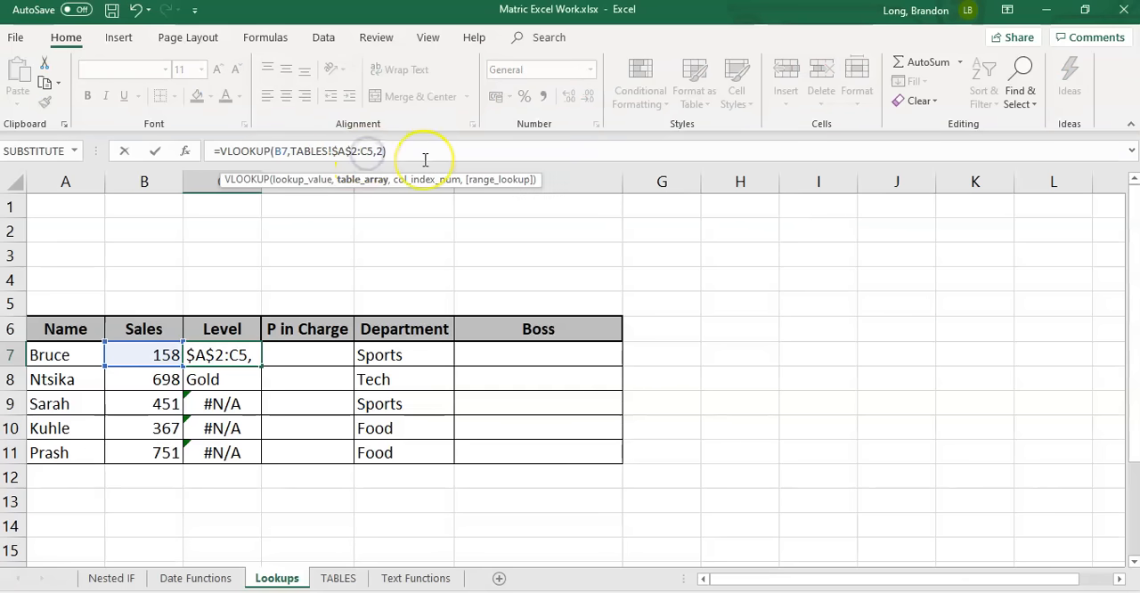
pyautogui.press('F4')
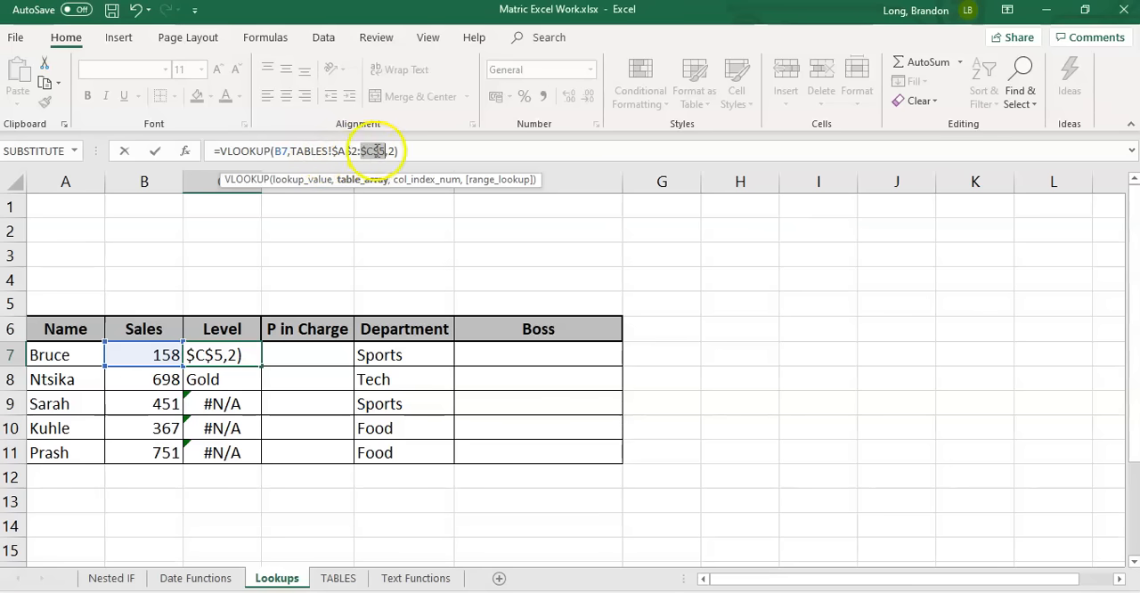
pyautogui.press('Return')
# Fill the Level column from C7 down to C11 with the absolute-range VLOOKUP formula
pyautogui.press('Up')
pyautogui.moveTo(261, 365); pyautogui.dragTo(259, 464)
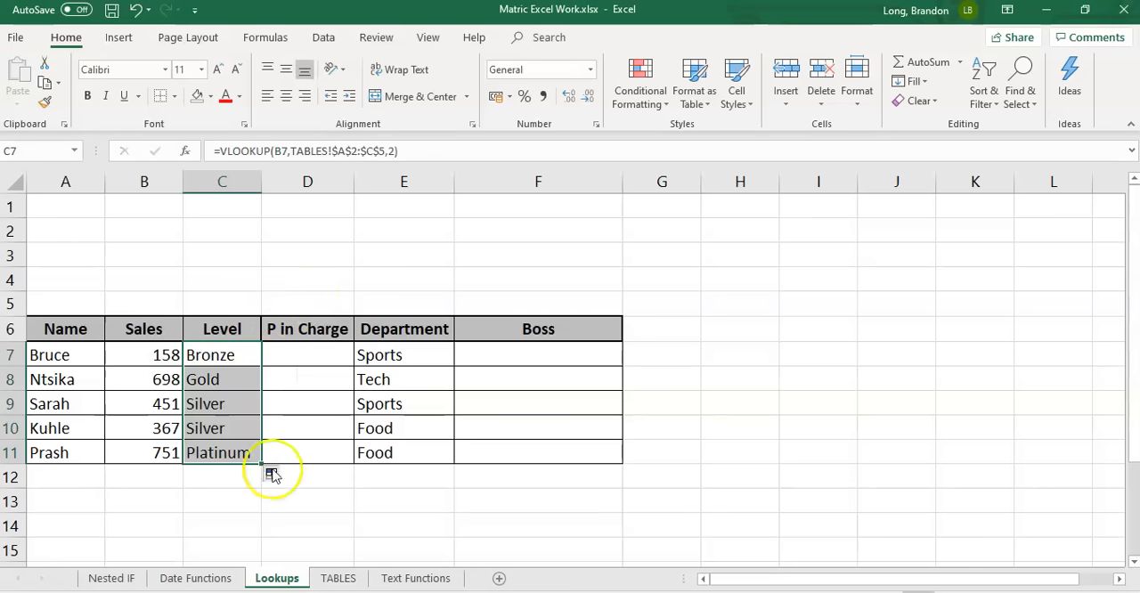
pyautogui.click(295, 479)
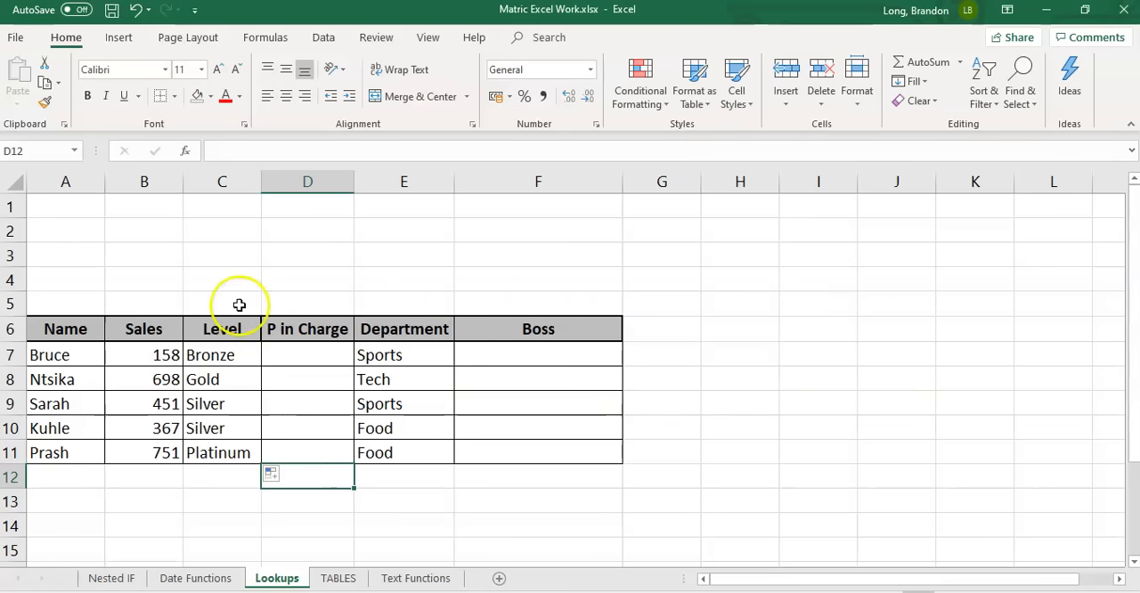
# Start a VLOOKUP formula in P in Charge cell D7 with the Sales value in B7 as the lookup value
pyautogui.click(338, 578)
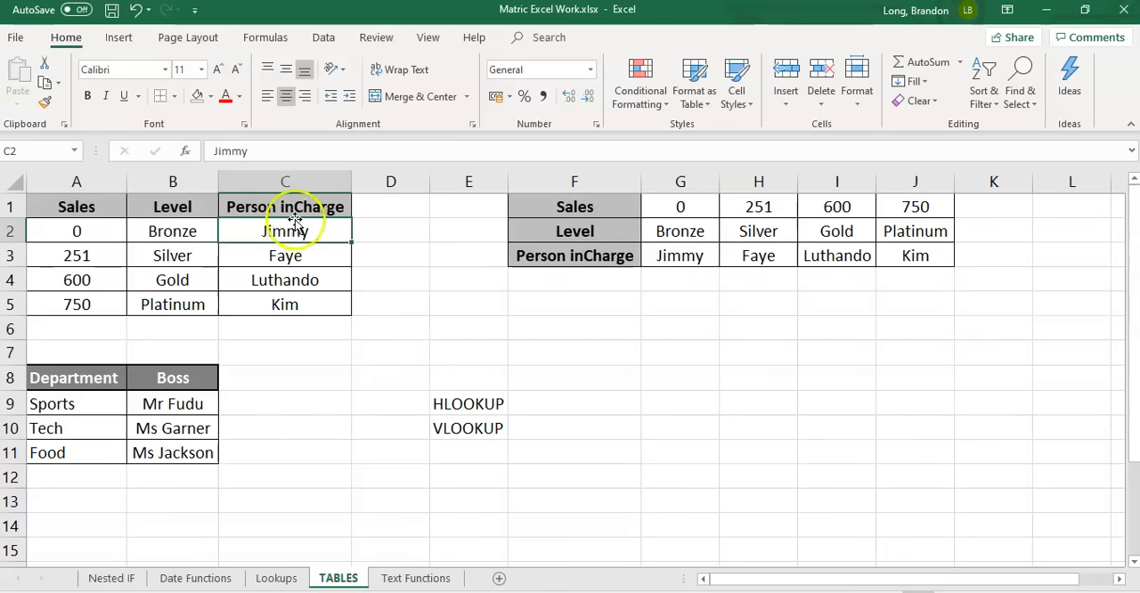
pyautogui.click(274, 579)
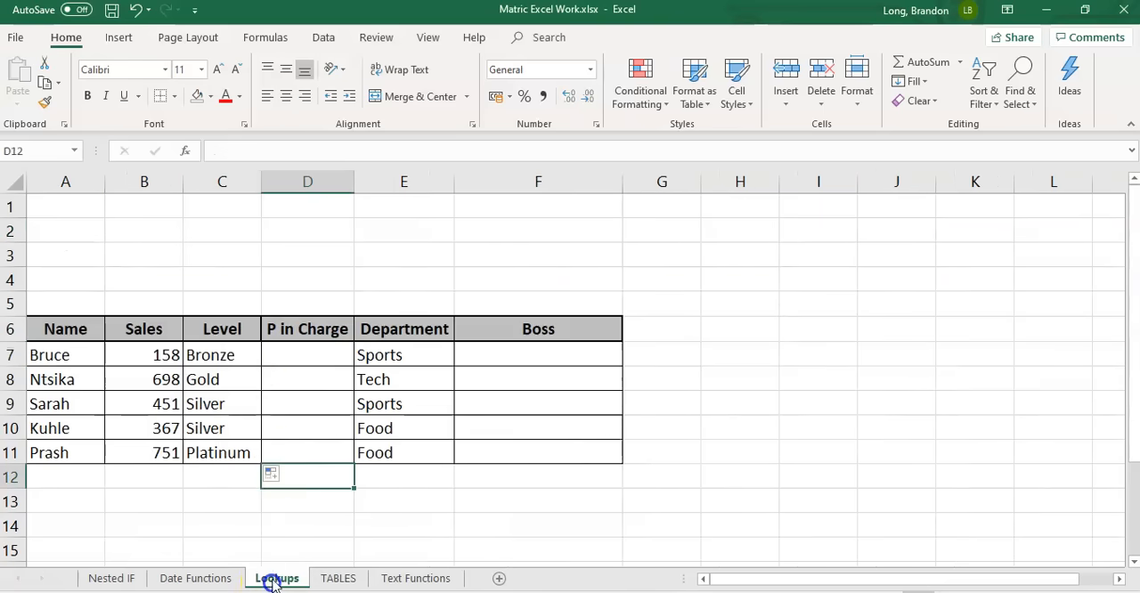
pyautogui.click(300, 355)
pyautogui.write('=')
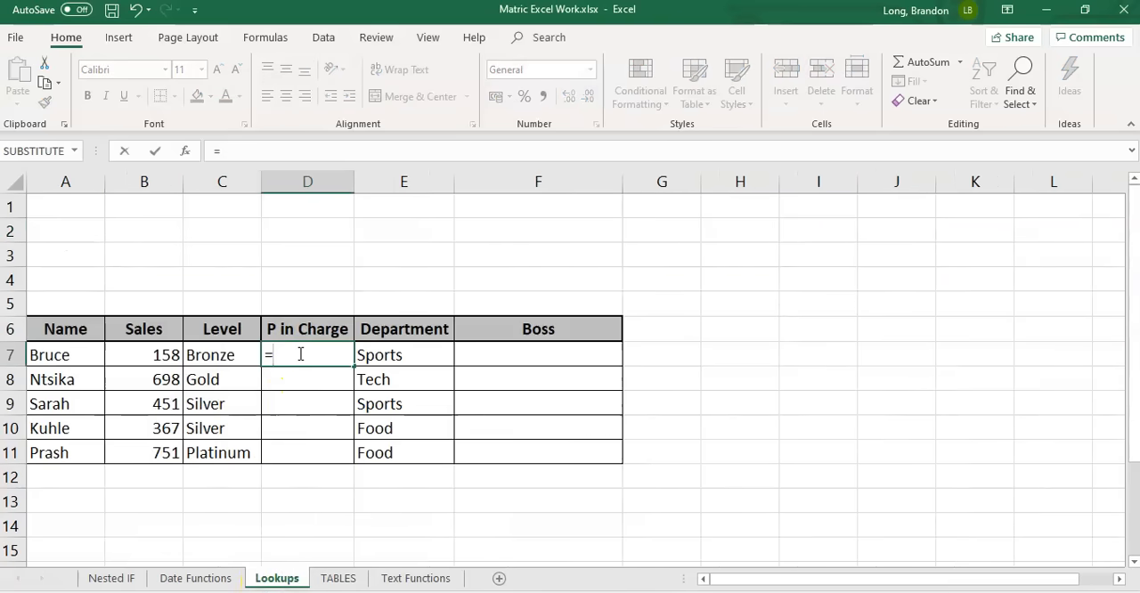
pyautogui.write('VLOO')
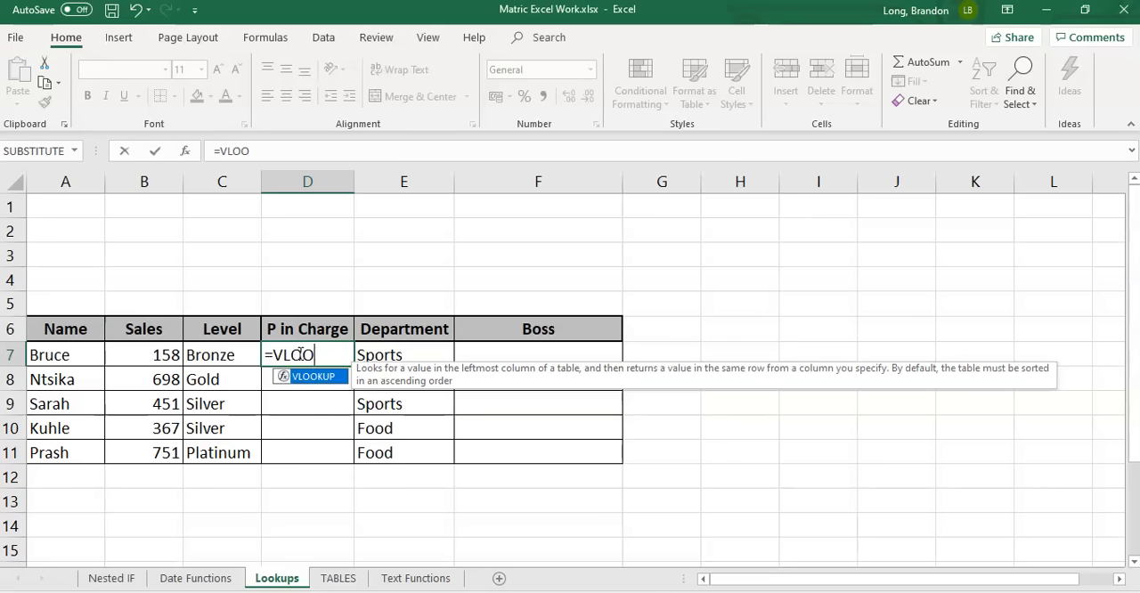
pyautogui.write('KUP(')
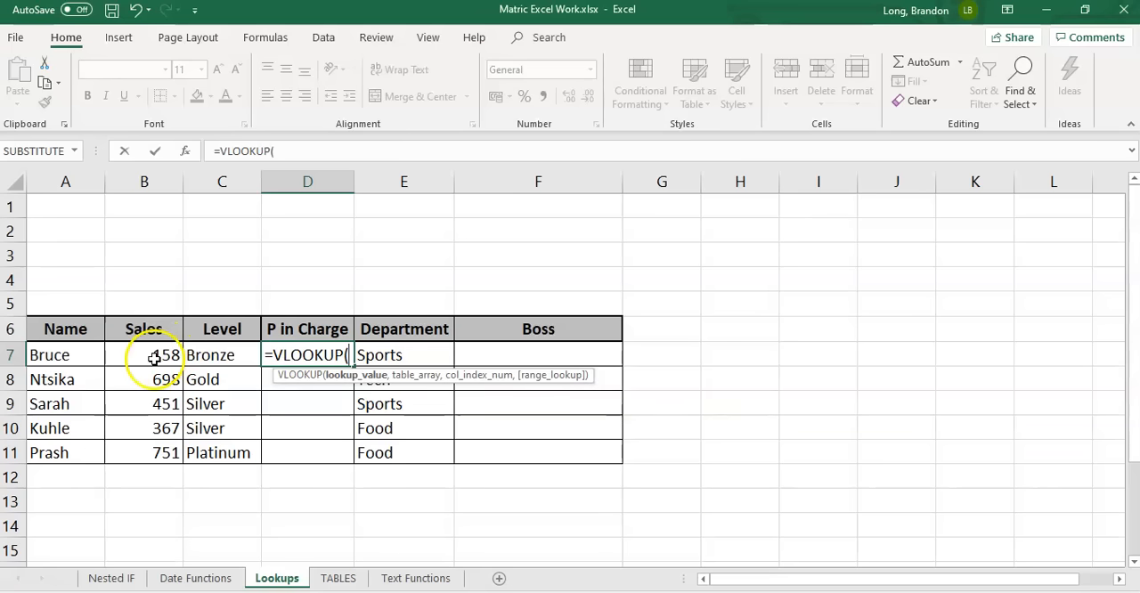
pyautogui.click(160, 355)
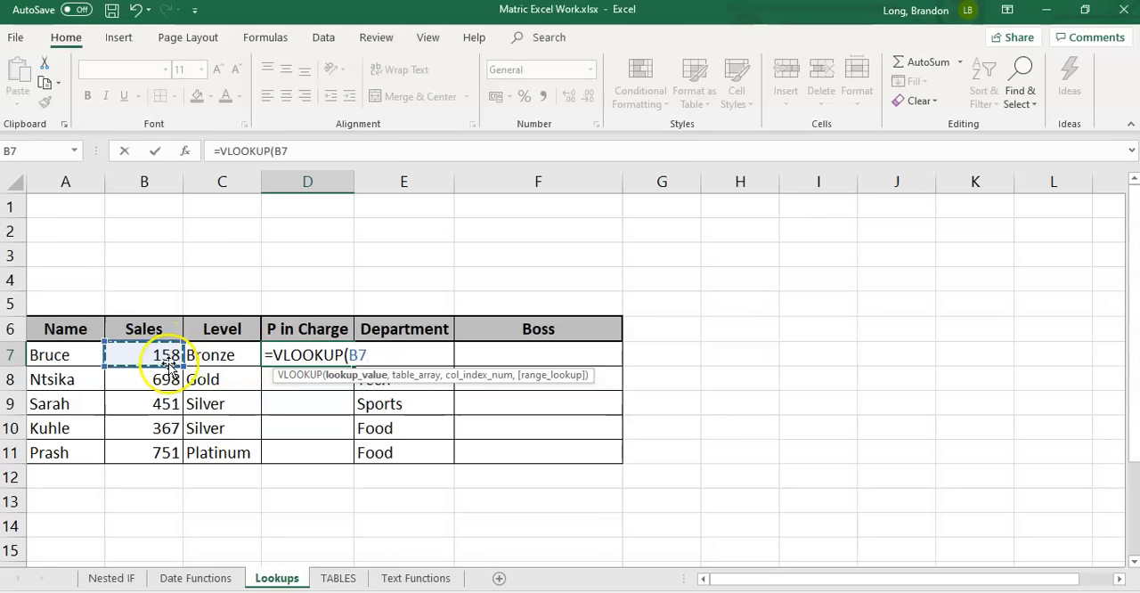
pyautogui.write(',')
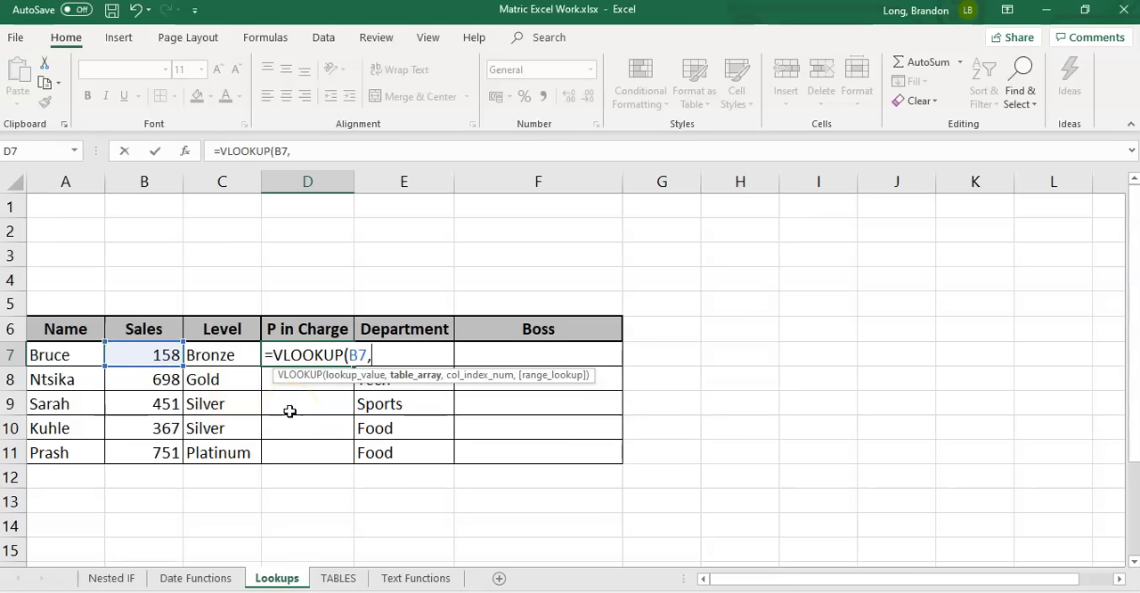
# Complete the D7 VLOOKUP with the absolute table range TABLES!$A$2:$C$5 and column index 3
pyautogui.click(341, 579)
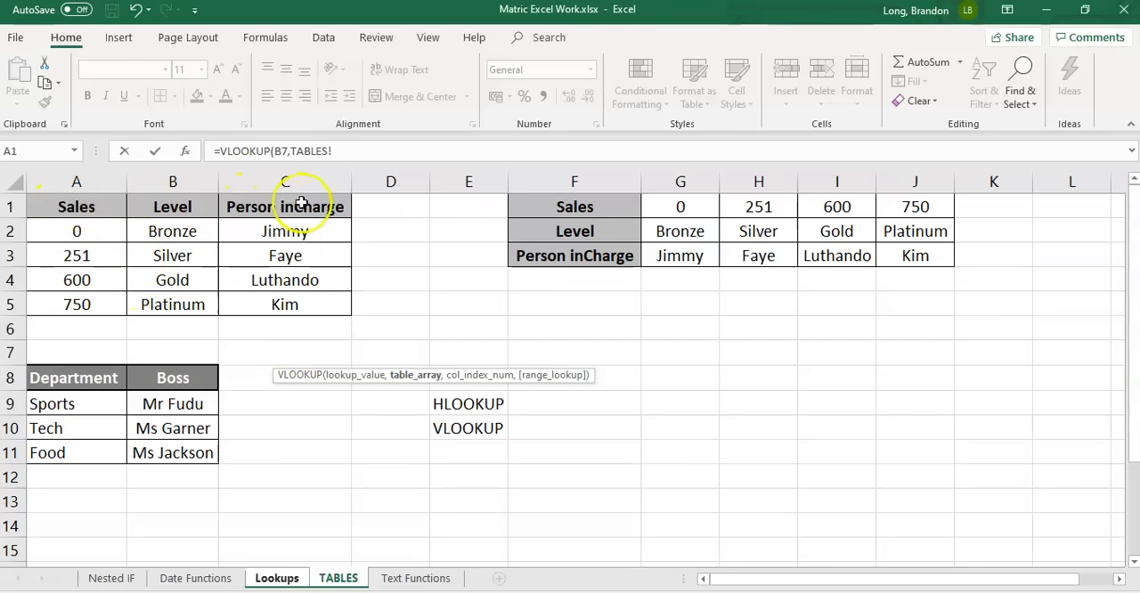
pyautogui.moveTo(87, 239); pyautogui.dragTo(260, 288)
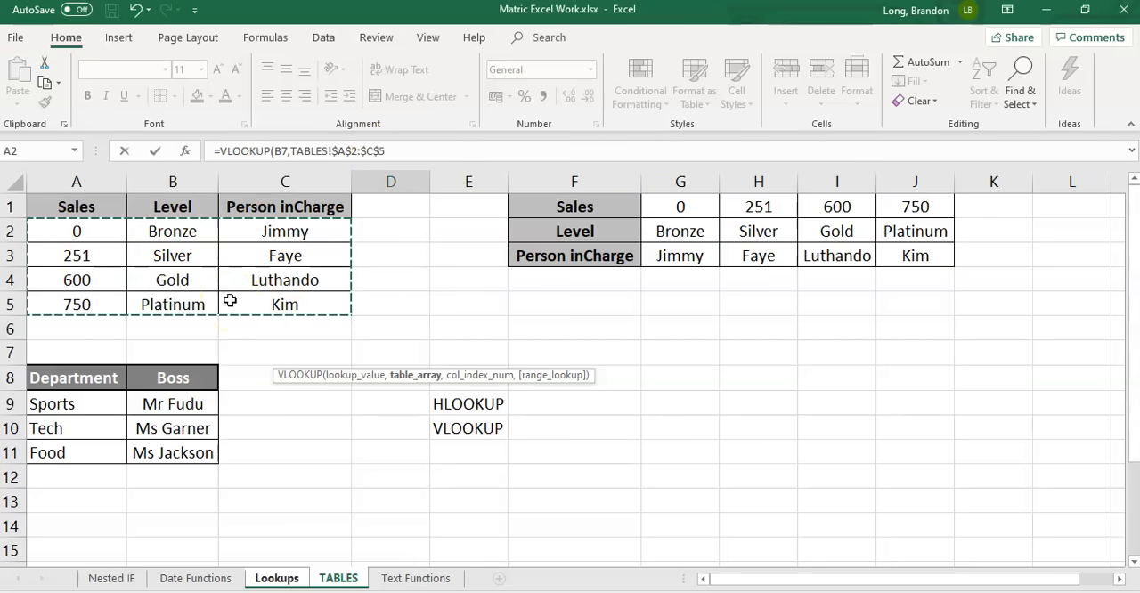
pyautogui.write(',3')
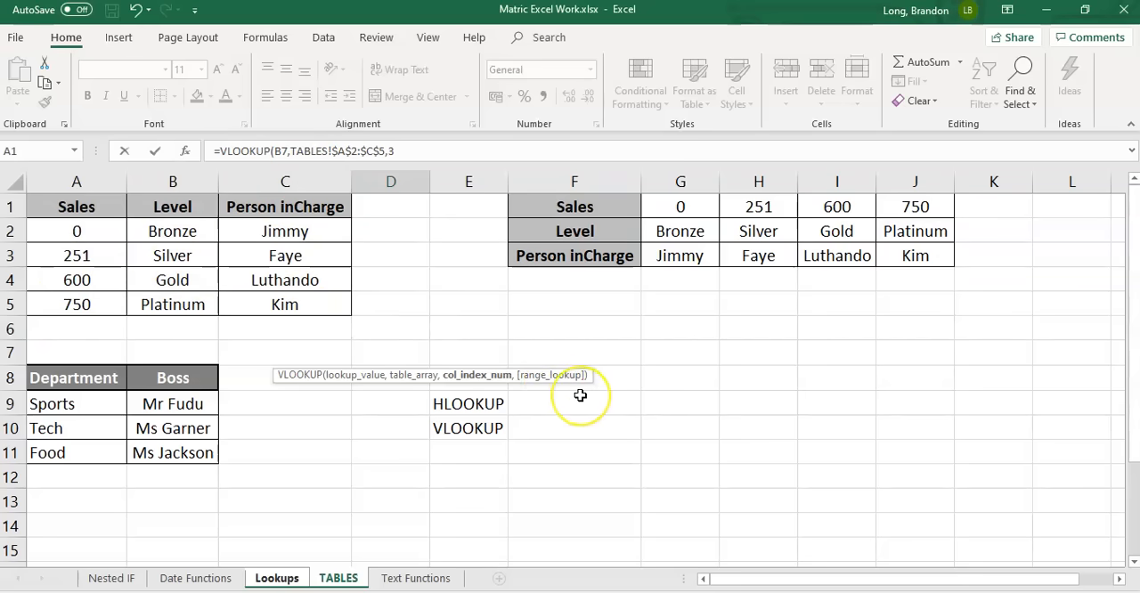
pyautogui.write(')')
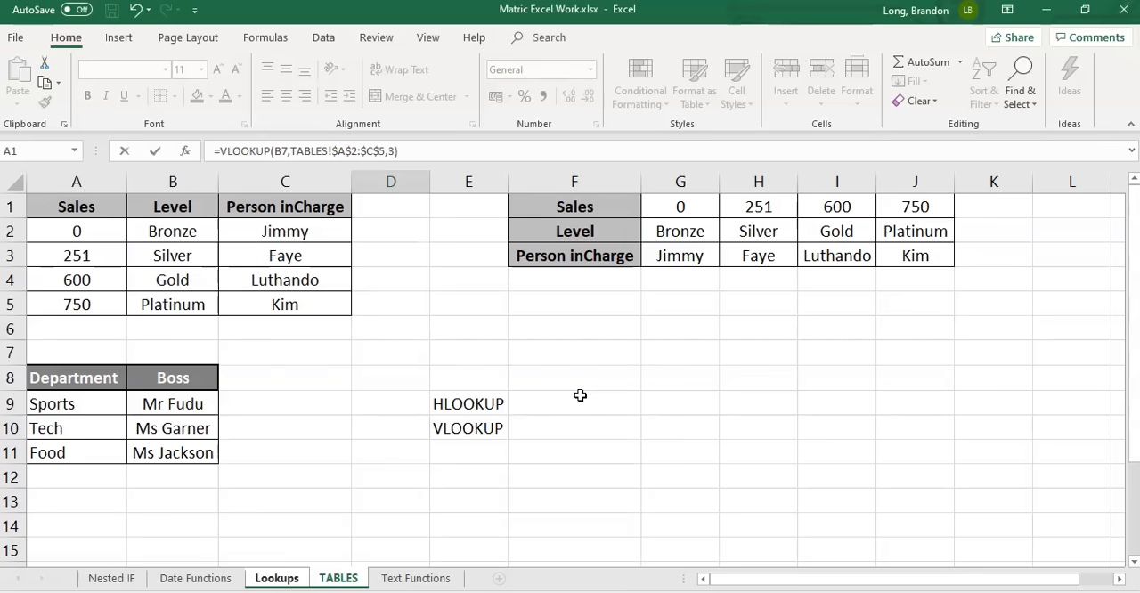
pyautogui.press('Return')
pyautogui.press('Up')
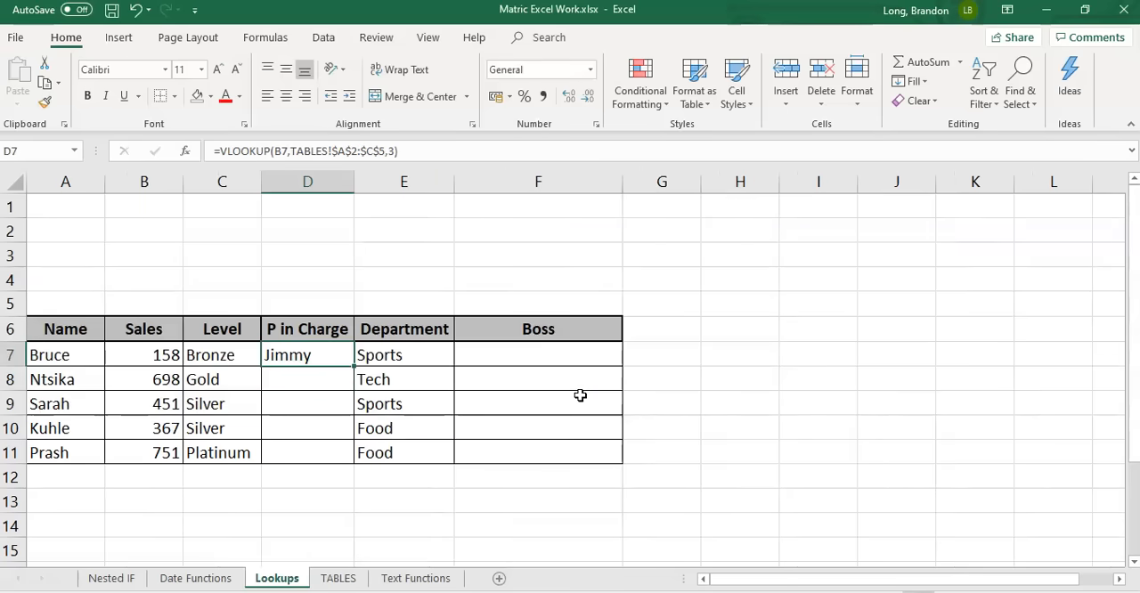
# Fill the P in Charge VLOOKUP formula from D7 down to D11
pyautogui.click(340, 581)
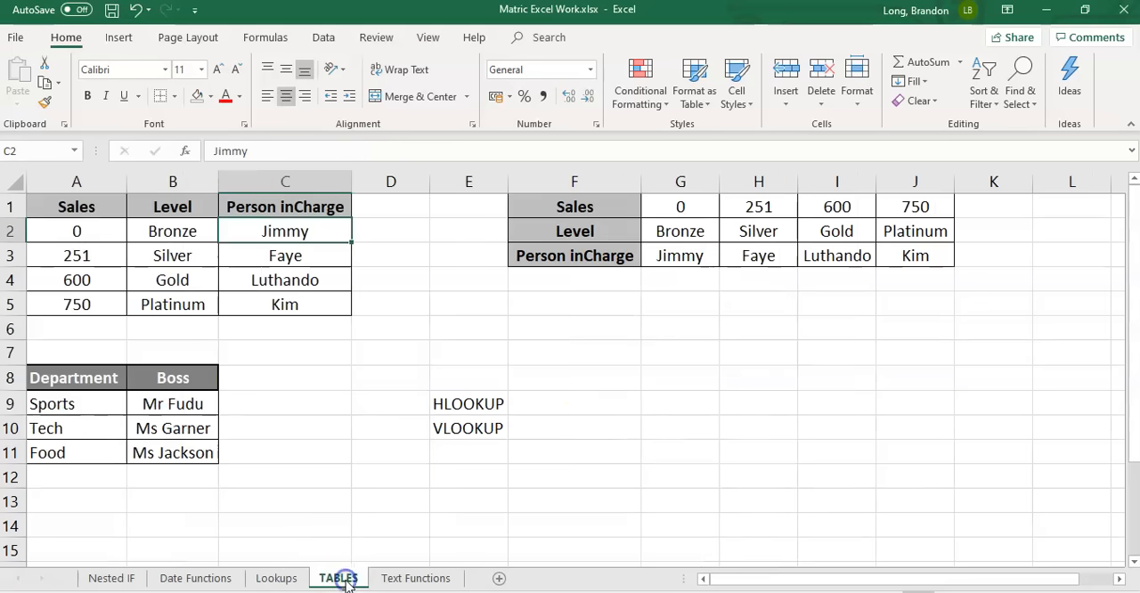
pyautogui.click(277, 578)
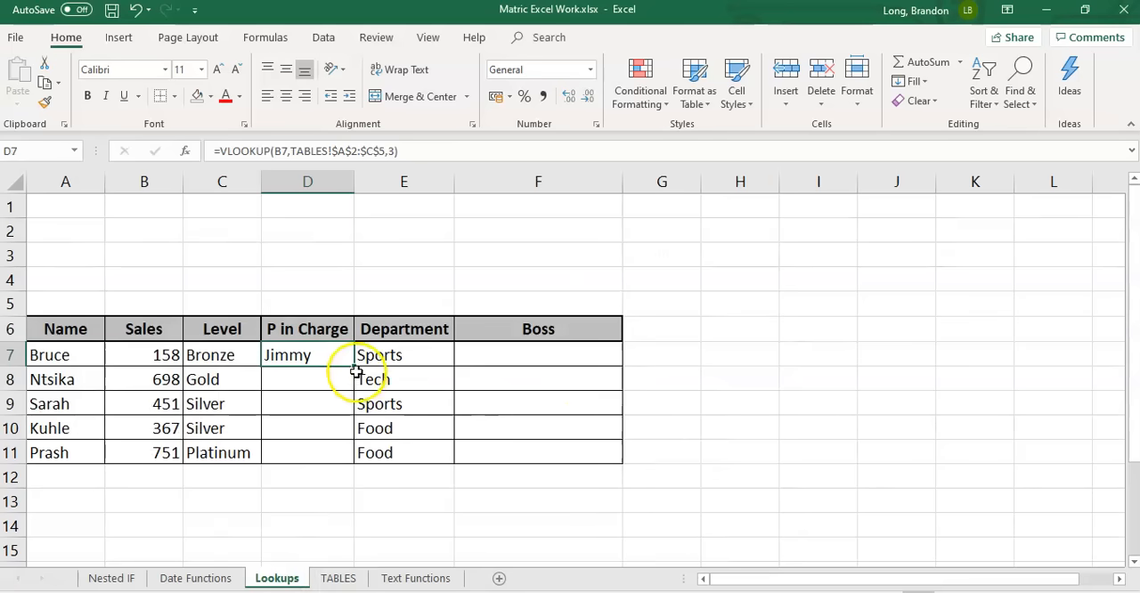
pyautogui.moveTo(357, 368); pyautogui.dragTo(347, 458)
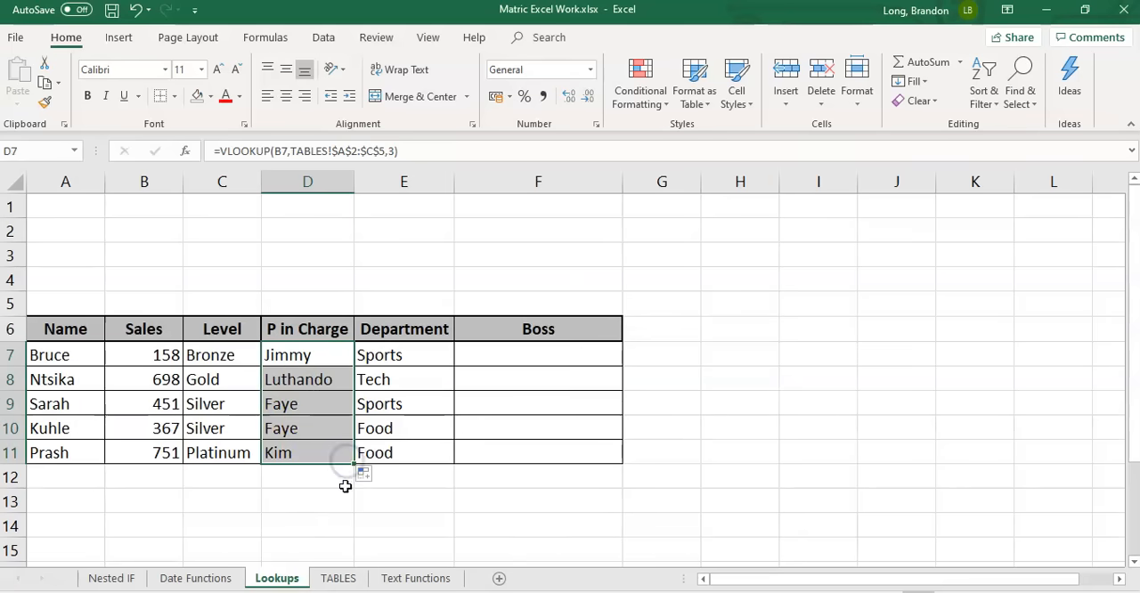
# Review the VLOOKUP formulas in the P in Charge column from D7 to D11
pyautogui.click(293, 354)
pyautogui.press('Down')
pyautogui.press('Down')
pyautogui.press('Down')
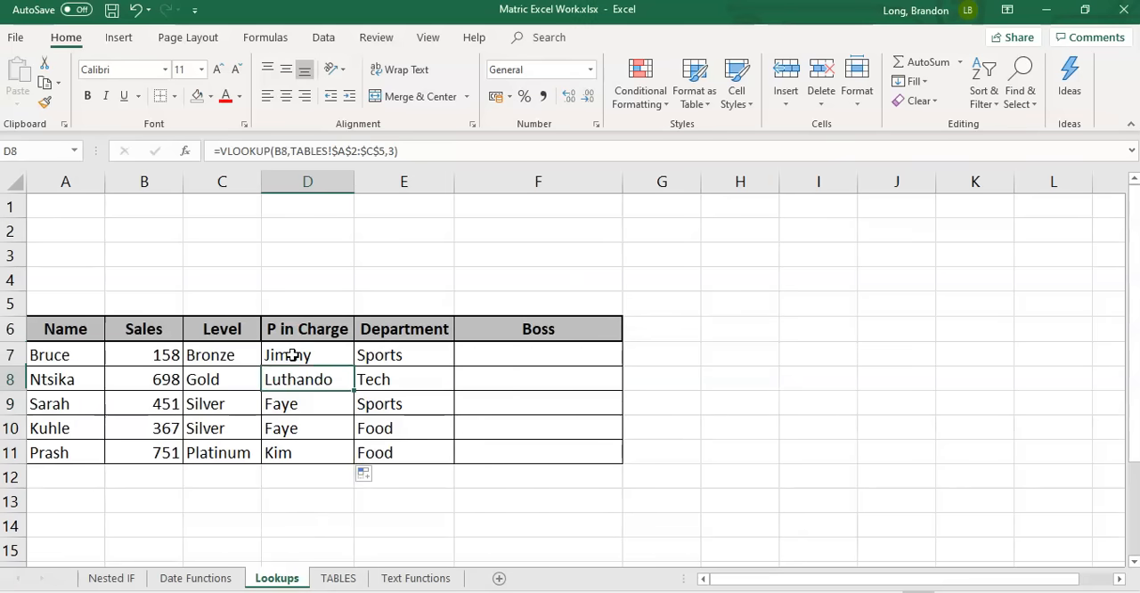
pyautogui.press('Down')
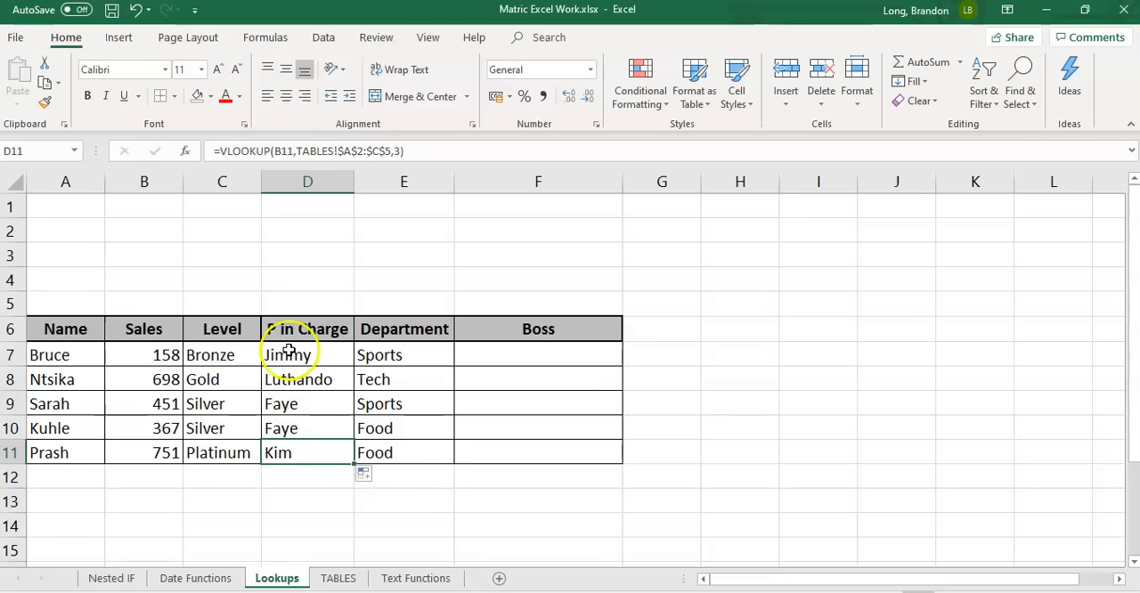
pyautogui.click(290, 353)
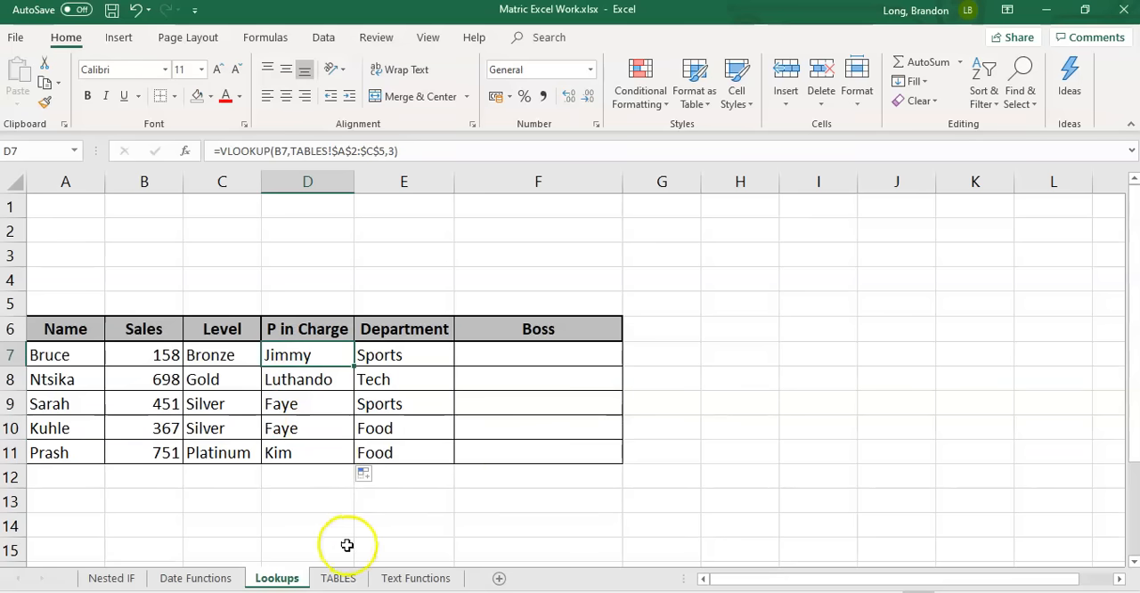
# Compare the vertical sales table in A1:C5 with the horizontal one in F1:J3 on the TABLES sheet
pyautogui.click(342, 579)
pyautogui.moveTo(614, 207); pyautogui.dragTo(898, 263)
pyautogui.moveTo(79, 211); pyautogui.dragTo(305, 303)
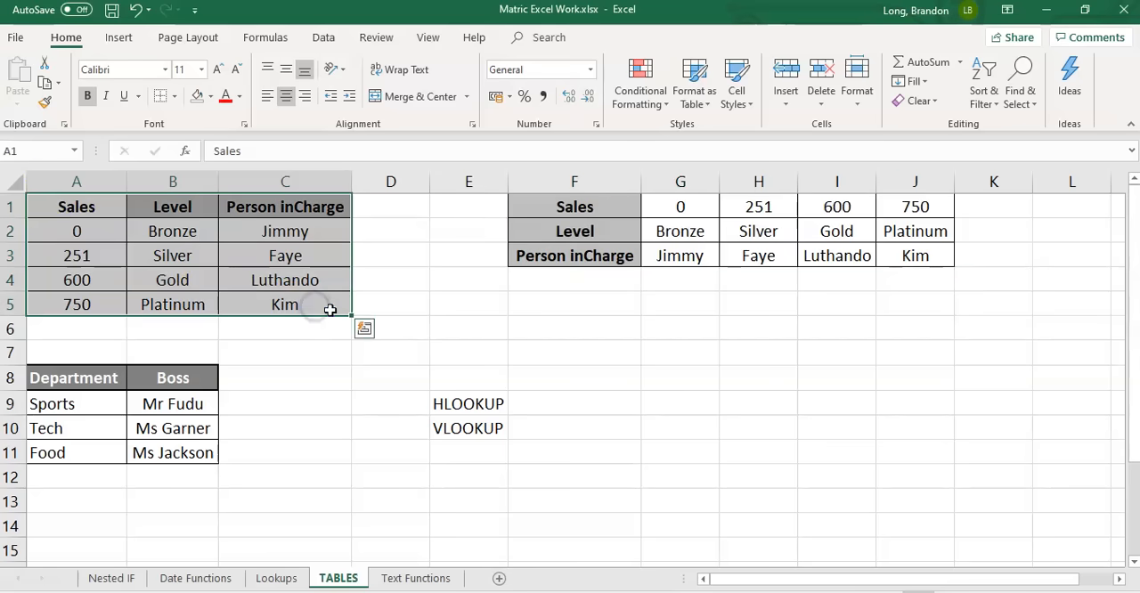
pyautogui.moveTo(579, 206); pyautogui.dragTo(580, 256)
pyautogui.click(758, 206)
pyautogui.click(837, 207)
pyautogui.click(917, 205)
pyautogui.click(606, 234)
pyautogui.click(675, 239)
pyautogui.click(768, 231)
pyautogui.click(843, 232)
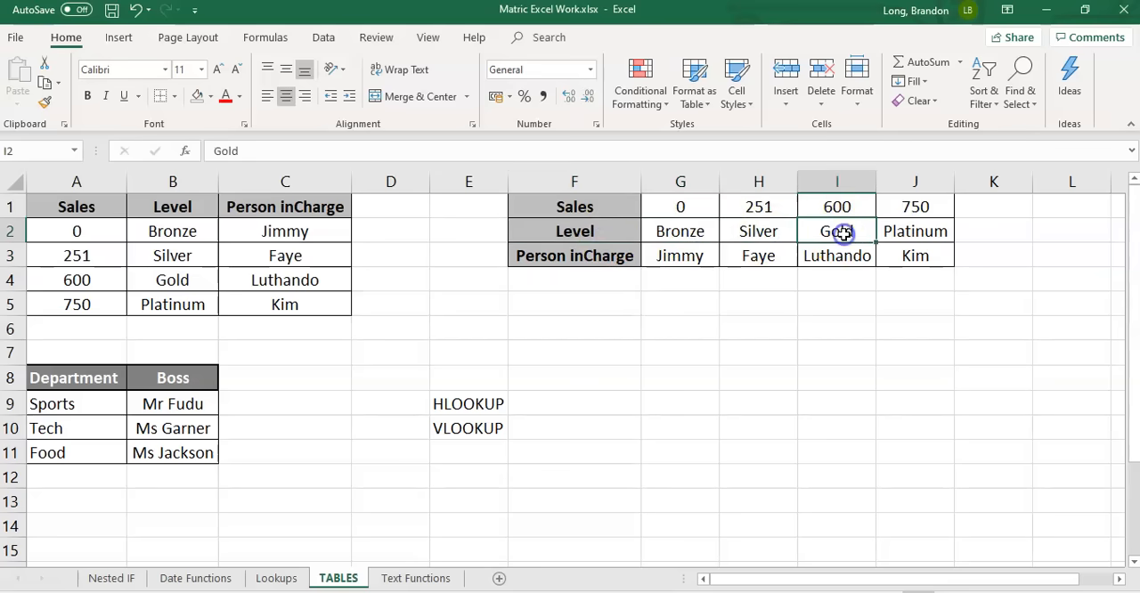
pyautogui.click(592, 210)
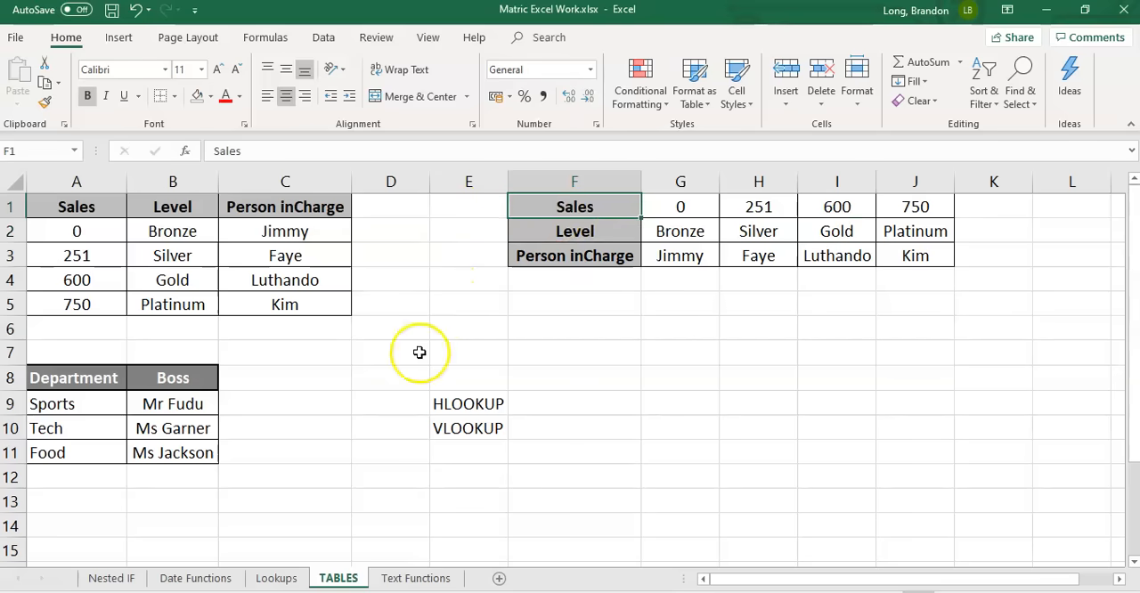
# Check the Sales value in B7 of the Lookups sheet against the horizontal table's Sales and Level rows on TABLES
pyautogui.click(276, 578)
pyautogui.click(148, 355)
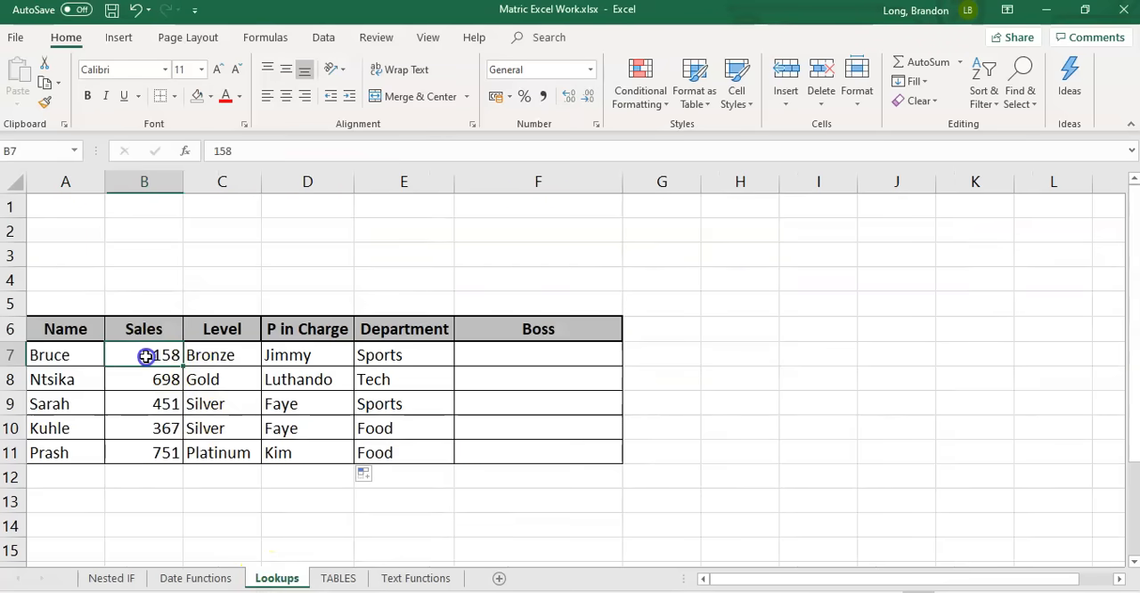
pyautogui.click(343, 578)
pyautogui.click(656, 208)
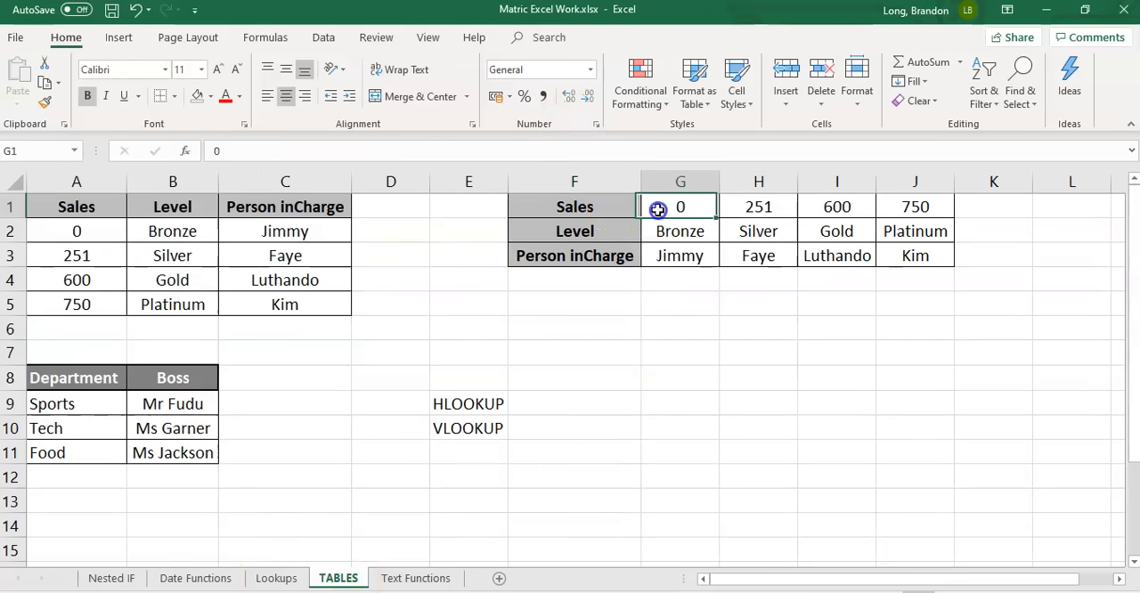
pyautogui.click(736, 209)
pyautogui.moveTo(662, 207); pyautogui.dragTo(906, 234)
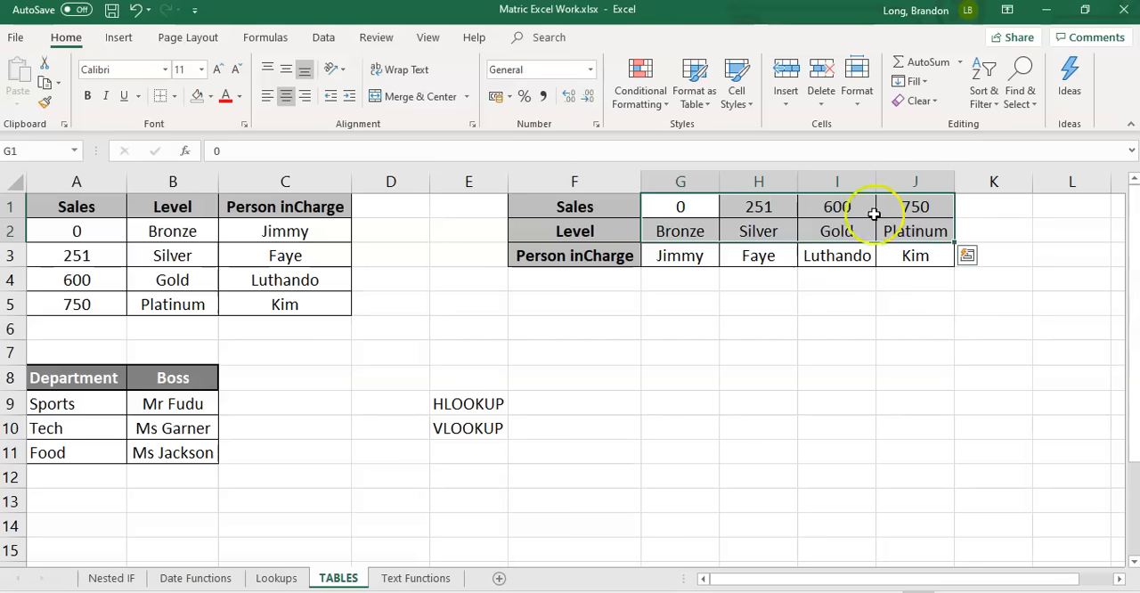
# Examine how the Sales thresholds run across row 1 of the horizontal table, and the HLOOKUP label in E9
pyautogui.click(681, 205)
pyautogui.click(744, 208)
pyautogui.click(829, 209)
pyautogui.click(945, 208)
pyautogui.click(814, 209)
pyautogui.click(753, 208)
pyautogui.moveTo(682, 207); pyautogui.dragTo(697, 257)
pyautogui.moveTo(615, 204); pyautogui.dragTo(923, 215)
pyautogui.moveTo(578, 204); pyautogui.dragTo(924, 212)
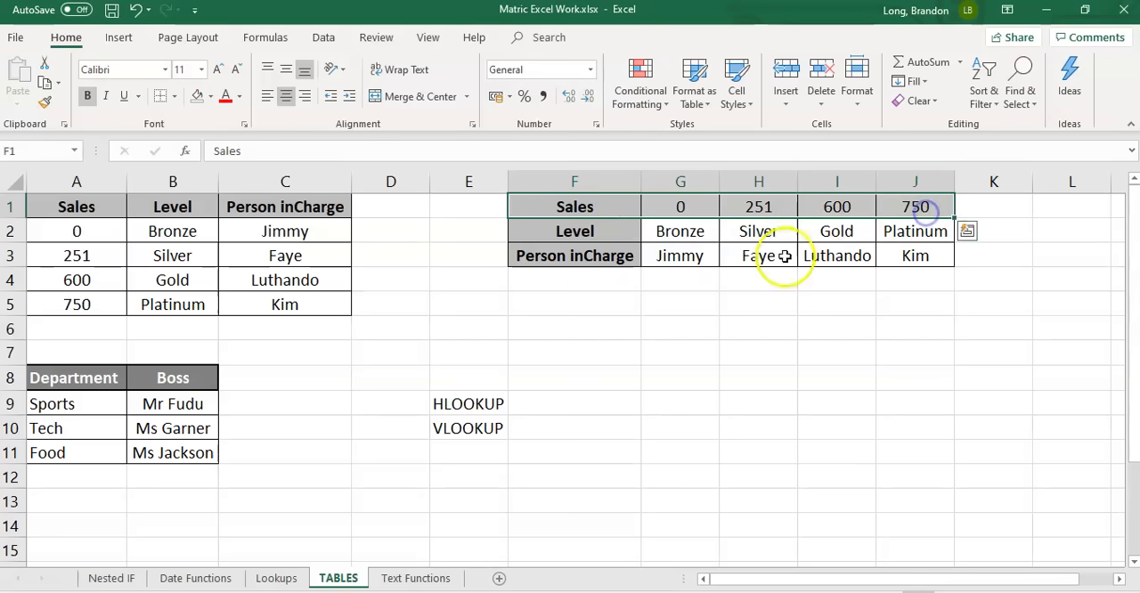
pyautogui.click(443, 404)
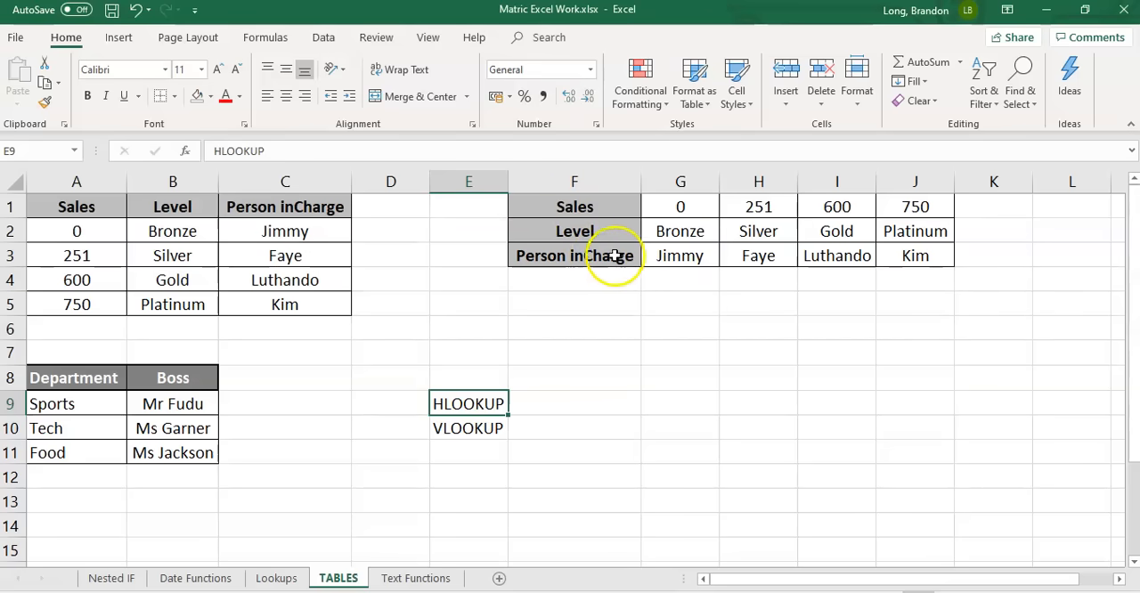
# Clear the P in Charge formulas in D7:D11 on the Lookups sheet
pyautogui.click(276, 578)
pyautogui.moveTo(309, 353); pyautogui.dragTo(308, 442)
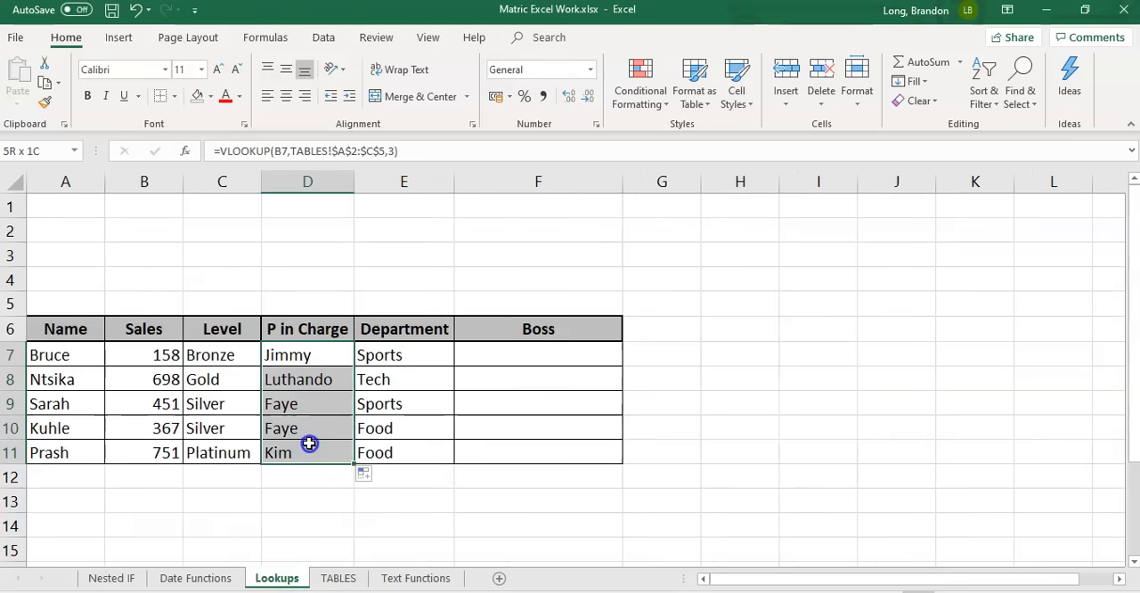
pyautogui.press('Delete')
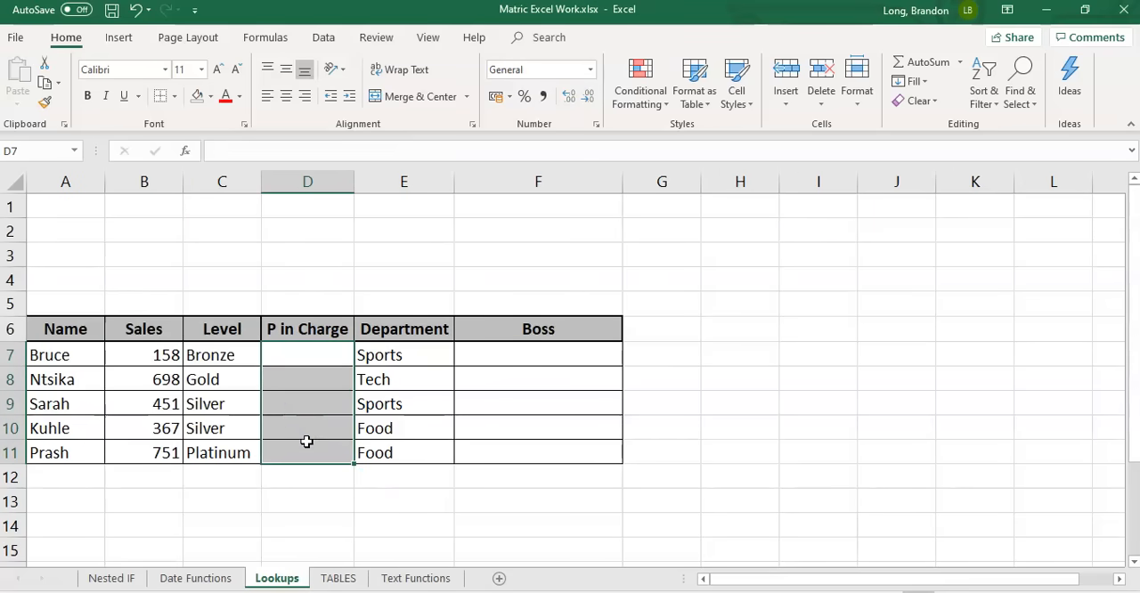
# Enter =HLOOKUP(B7,TABLES!$G$1:$J$3,3) in the first P in Charge cell, D7, on the Lookups sheet
pyautogui.click(316, 354)
pyautogui.write('=')
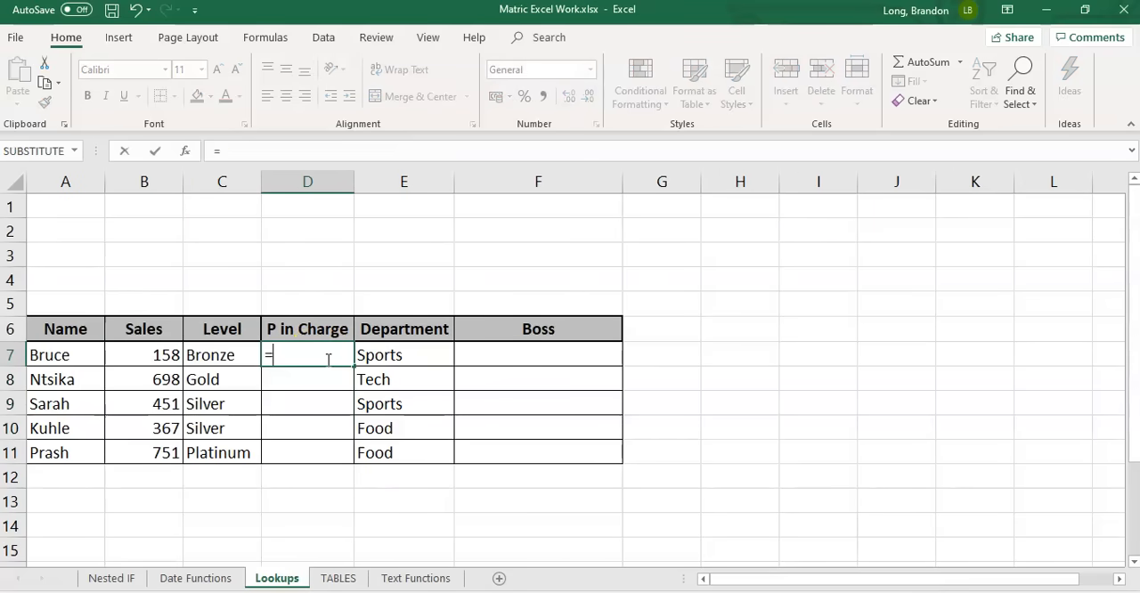
pyautogui.write('HLOOKUP')
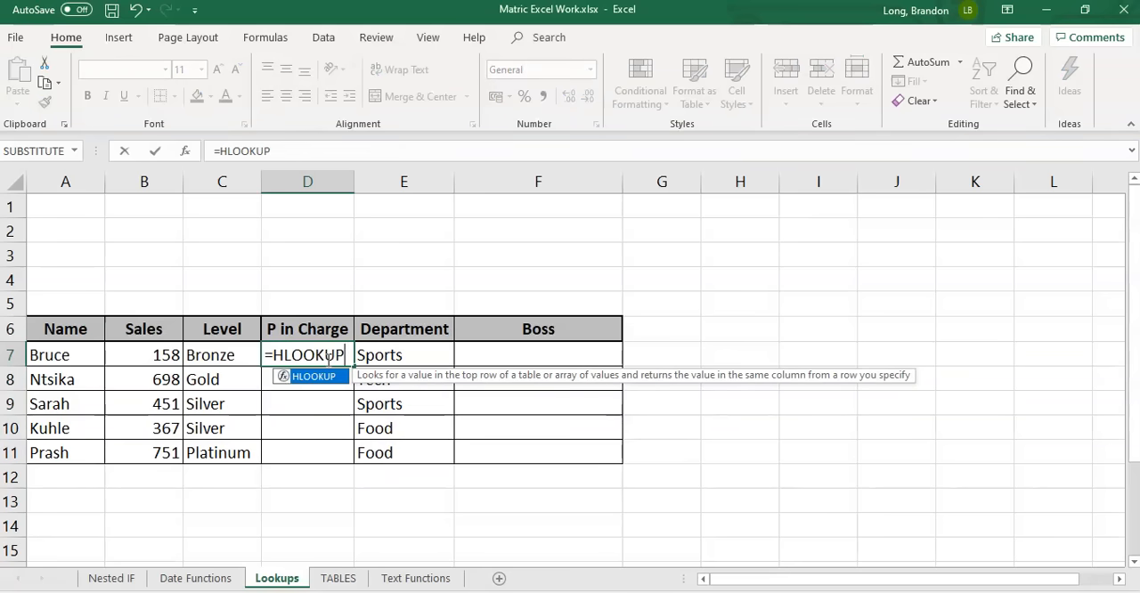
pyautogui.write('(')
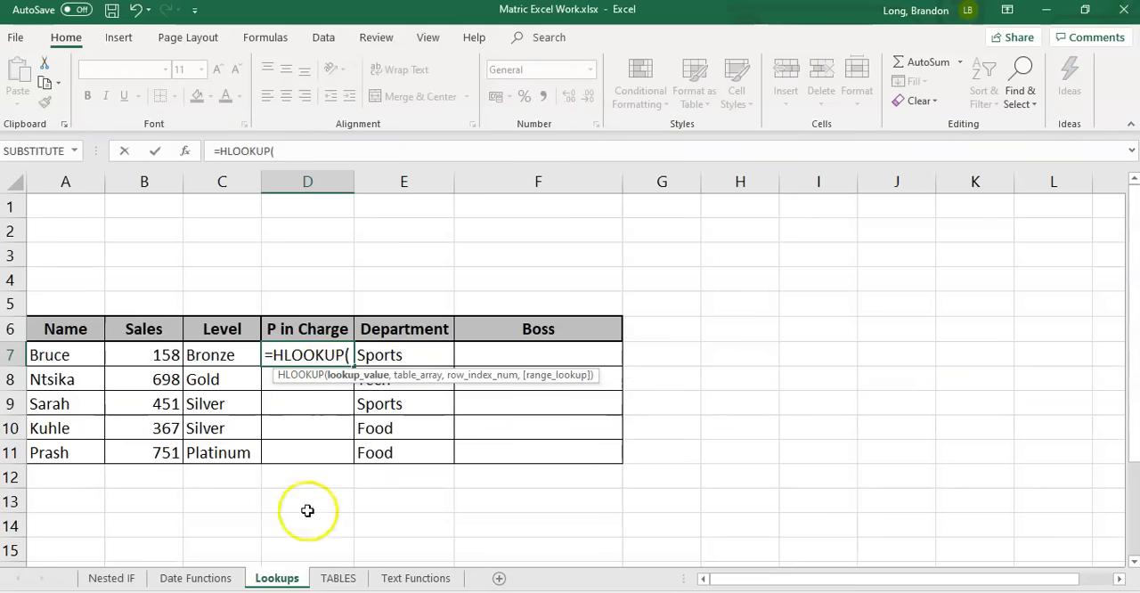
pyautogui.click(151, 355)
pyautogui.write(',')
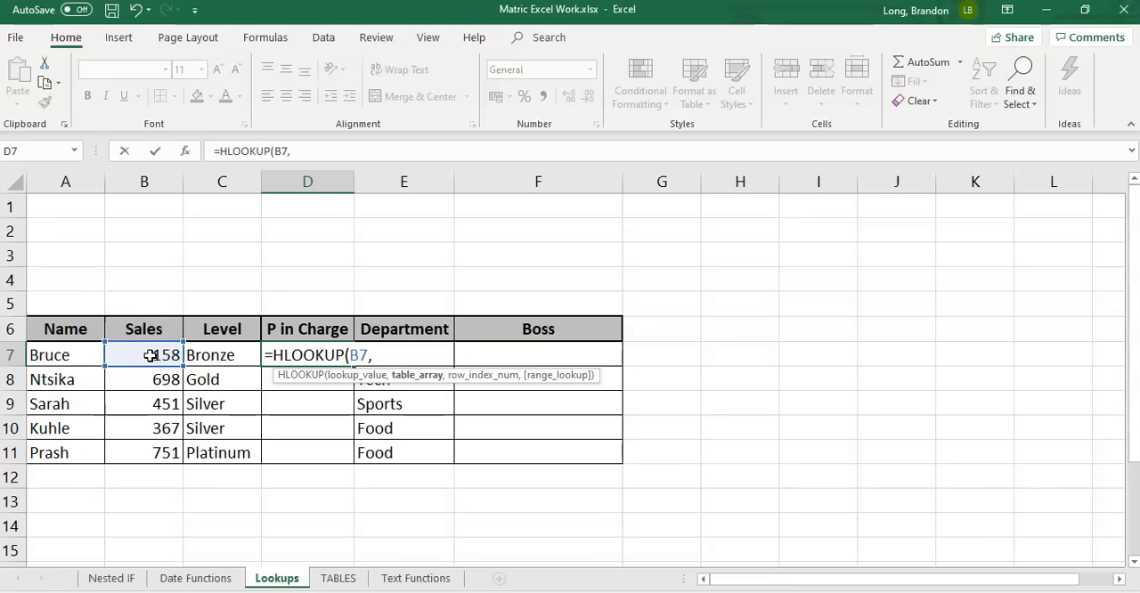
pyautogui.click(338, 578)
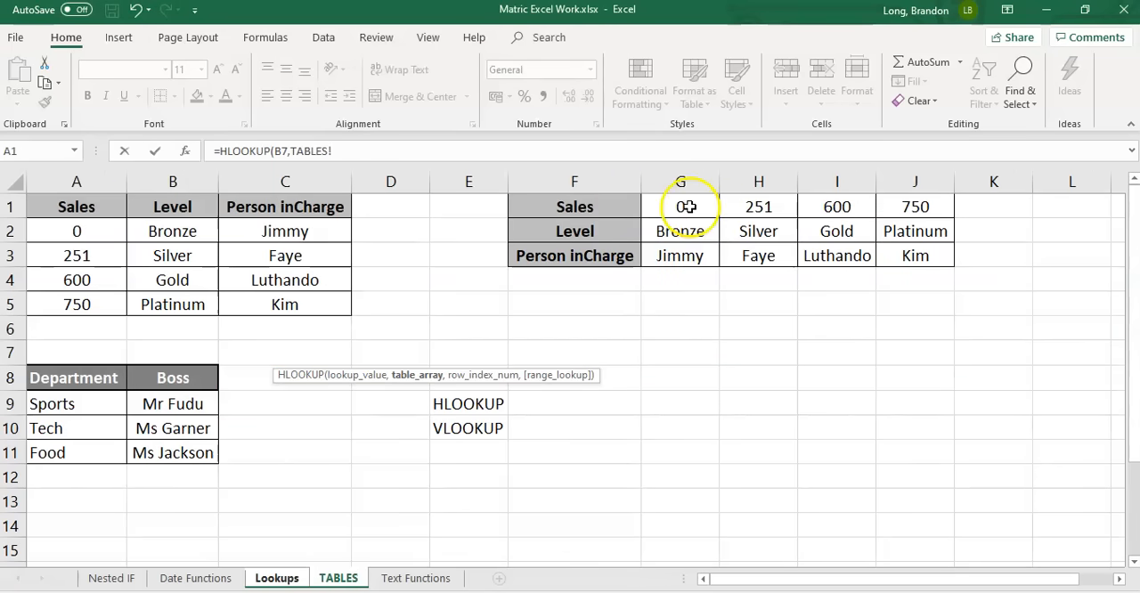
pyautogui.moveTo(692, 207); pyautogui.dragTo(760, 231)
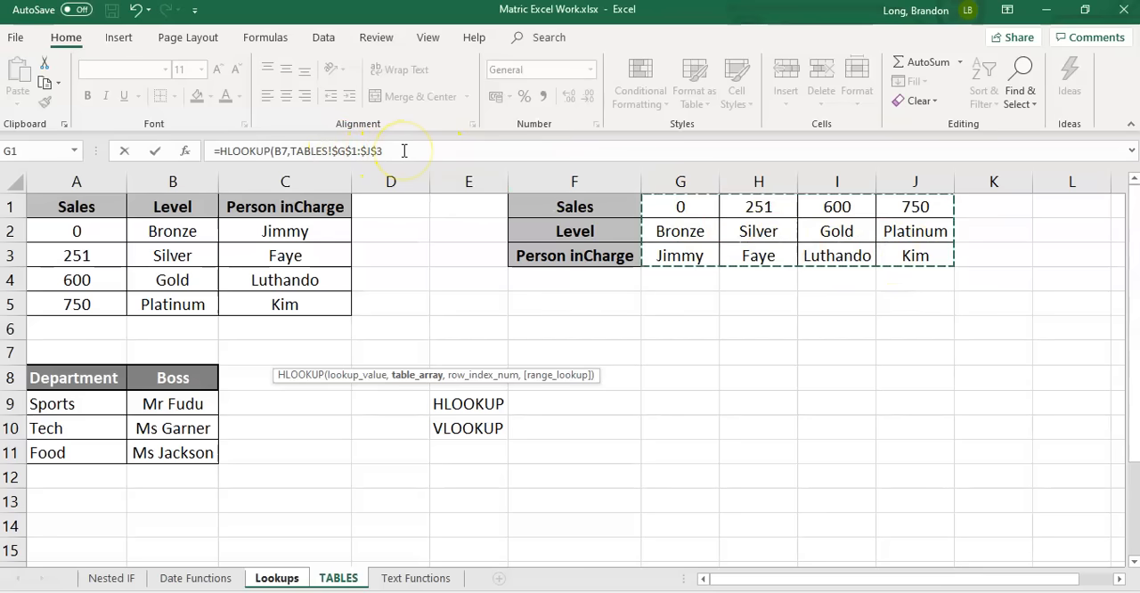
pyautogui.write(',3')
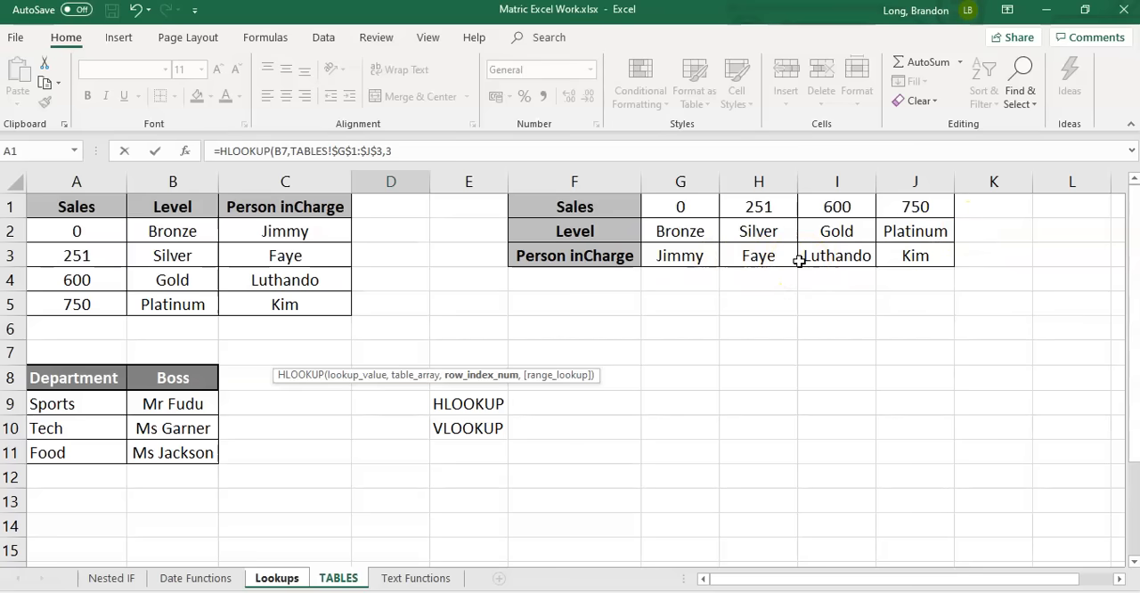
pyautogui.write(')')
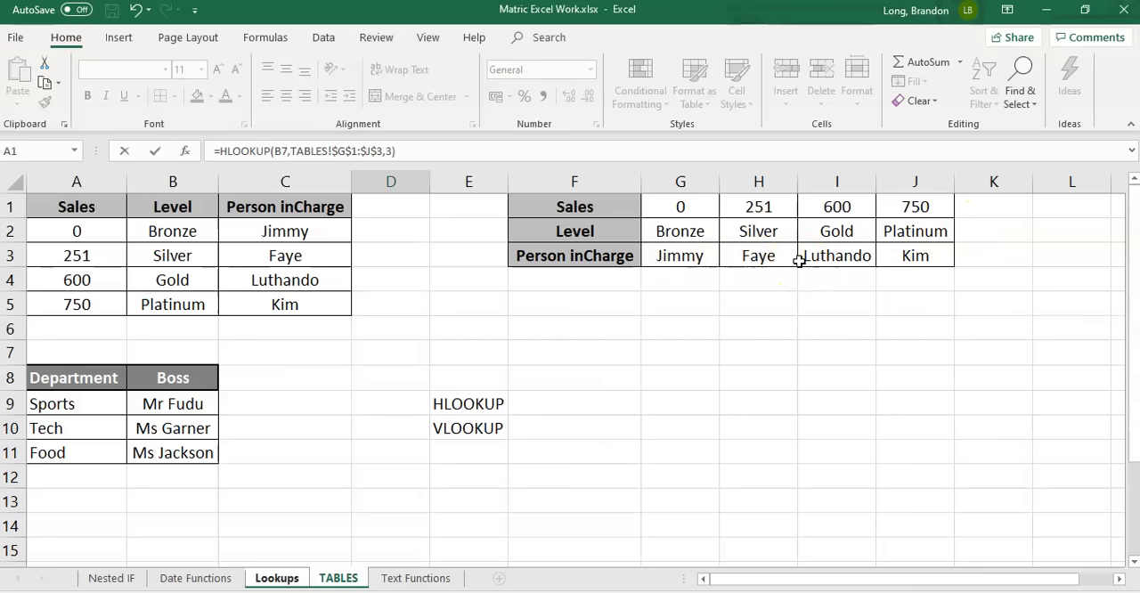
pyautogui.press('Return')
# Copy the HLOOKUP formula from D7 down the P in Charge column to D11
pyautogui.press('Up')
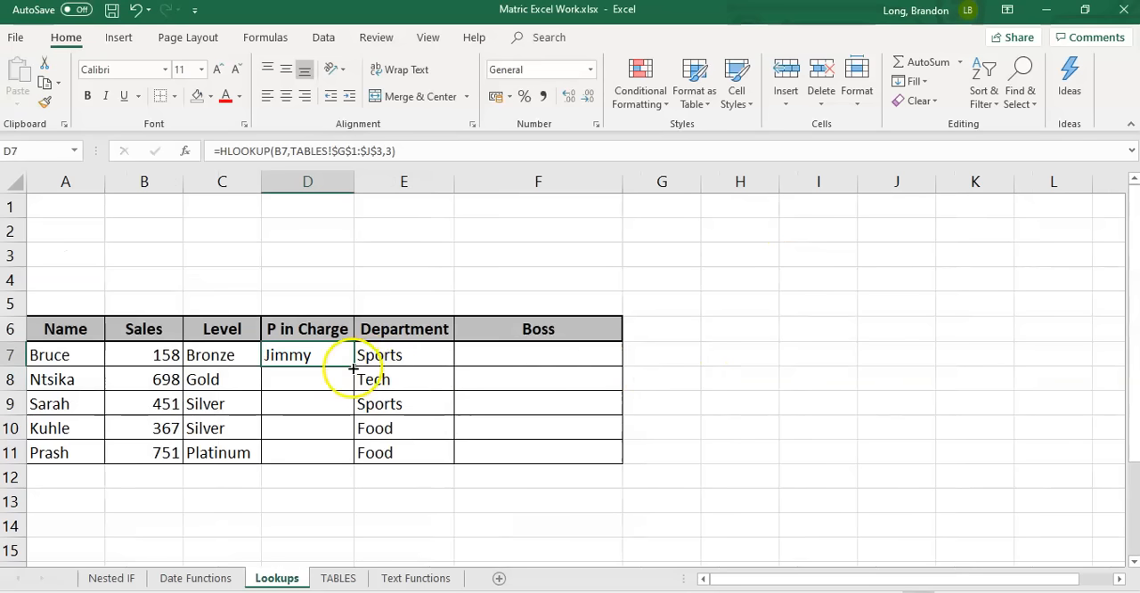
pyautogui.moveTo(353, 367); pyautogui.dragTo(342, 453)
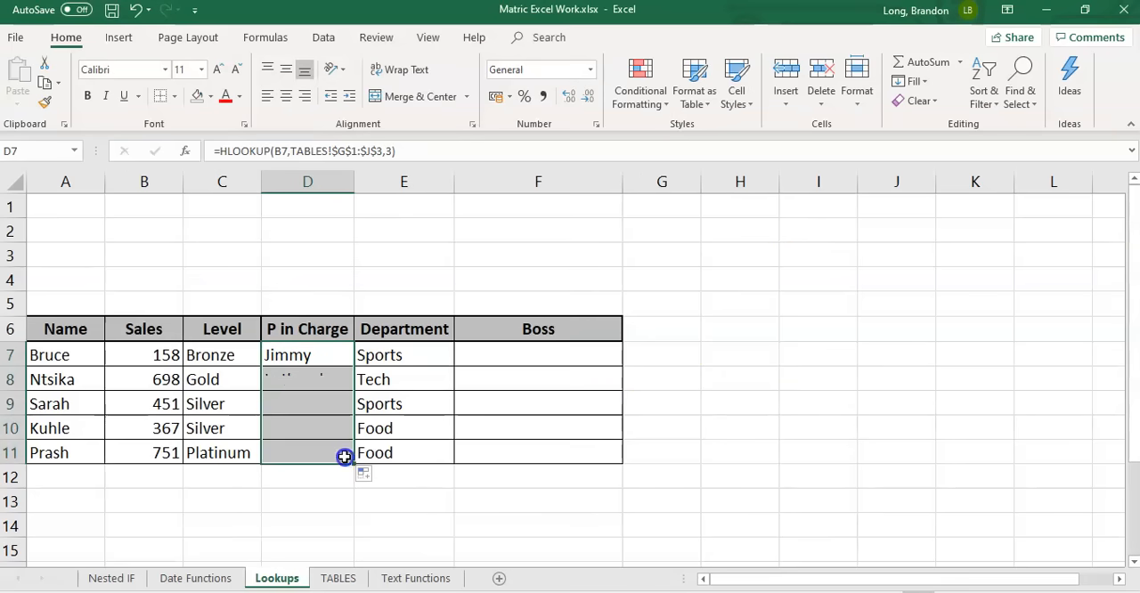
pyautogui.click(305, 356)
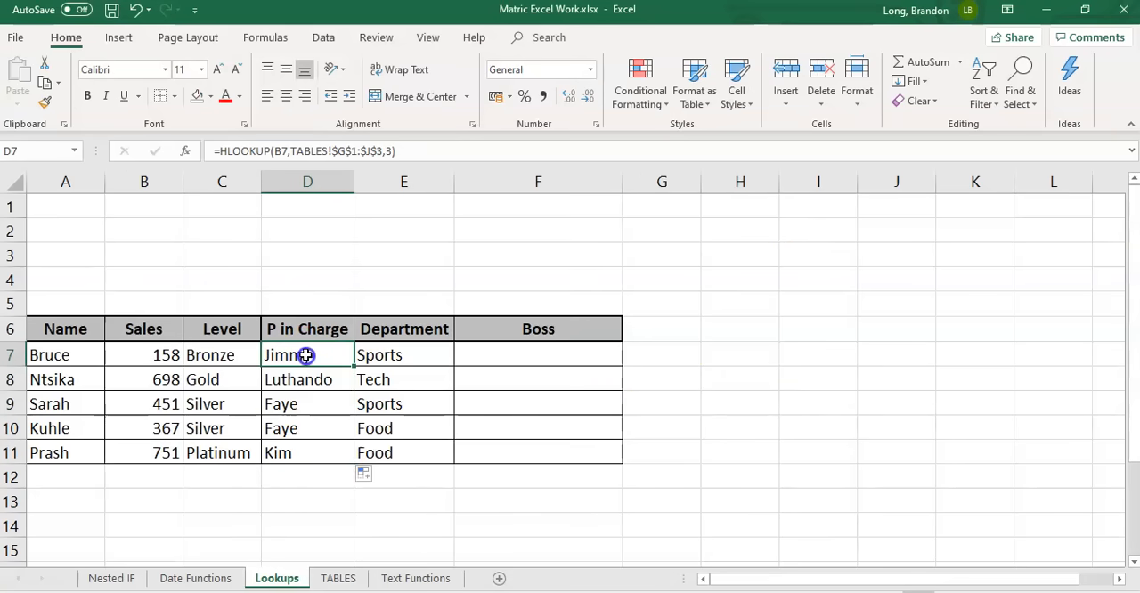
# Compare the Sales row F1:J1 of the horizontal table with the Sales column A1:A5 on the TABLES sheet
pyautogui.click(338, 578)
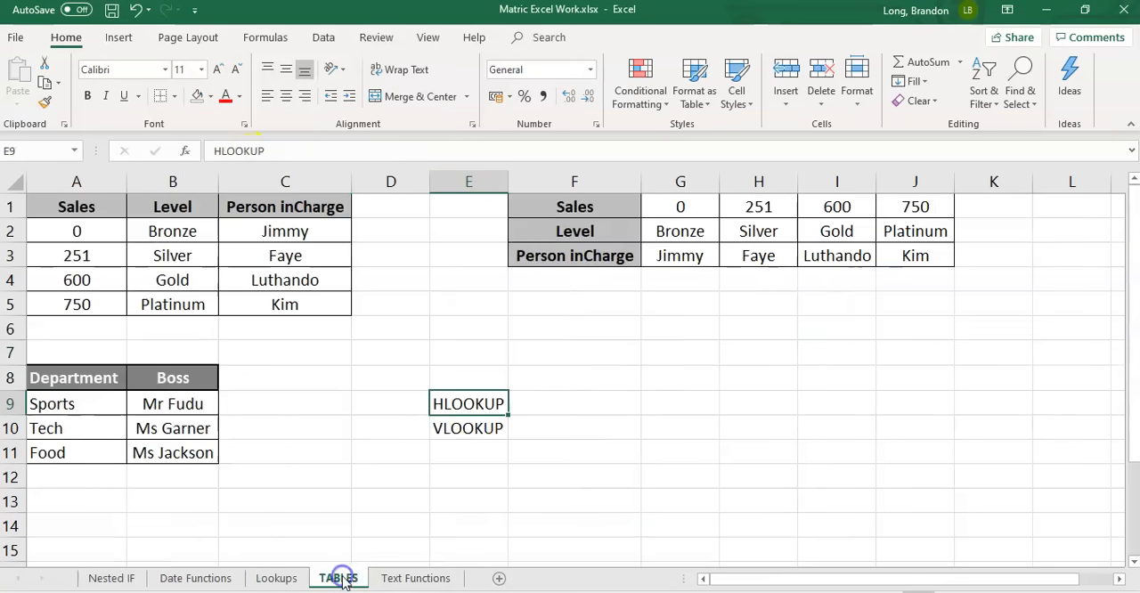
pyautogui.moveTo(581, 206); pyautogui.dragTo(918, 207)
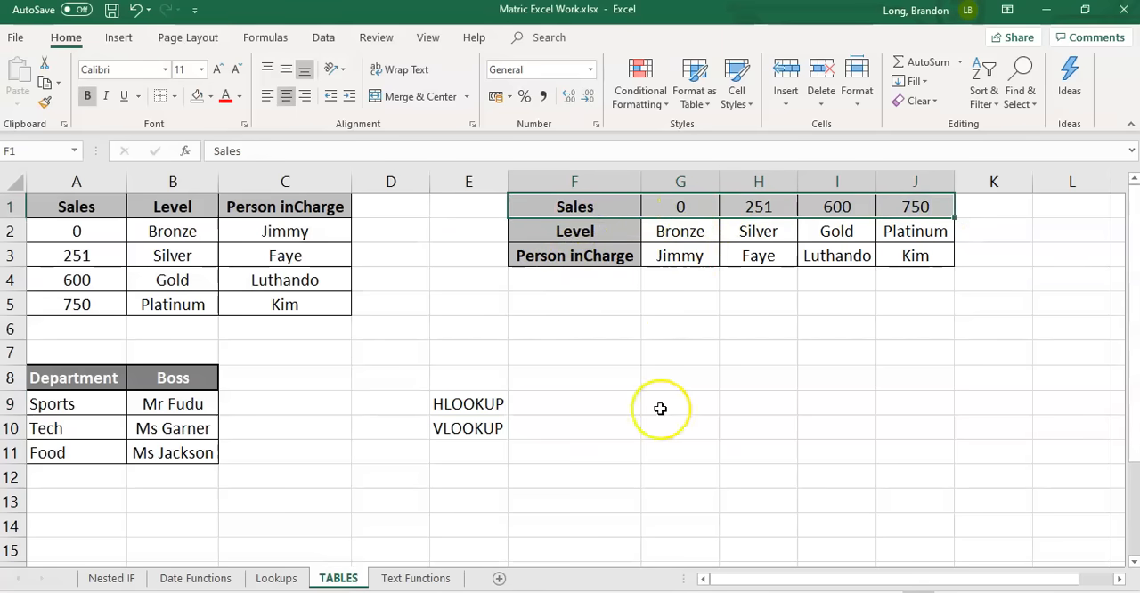
pyautogui.moveTo(76, 262); pyautogui.dragTo(84, 305)
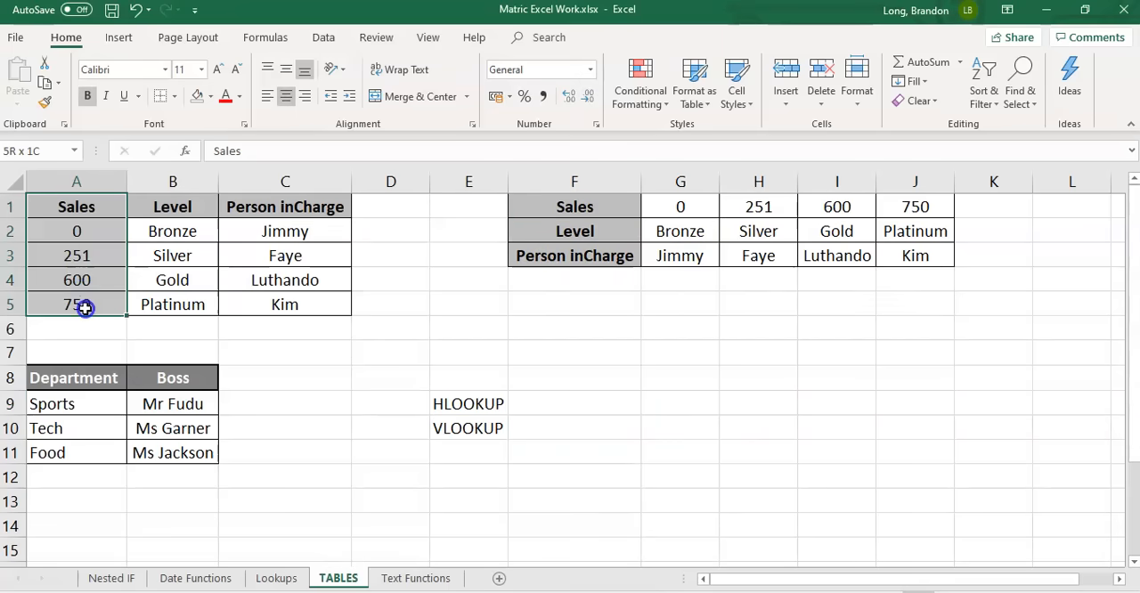
pyautogui.moveTo(580, 208); pyautogui.dragTo(914, 206)
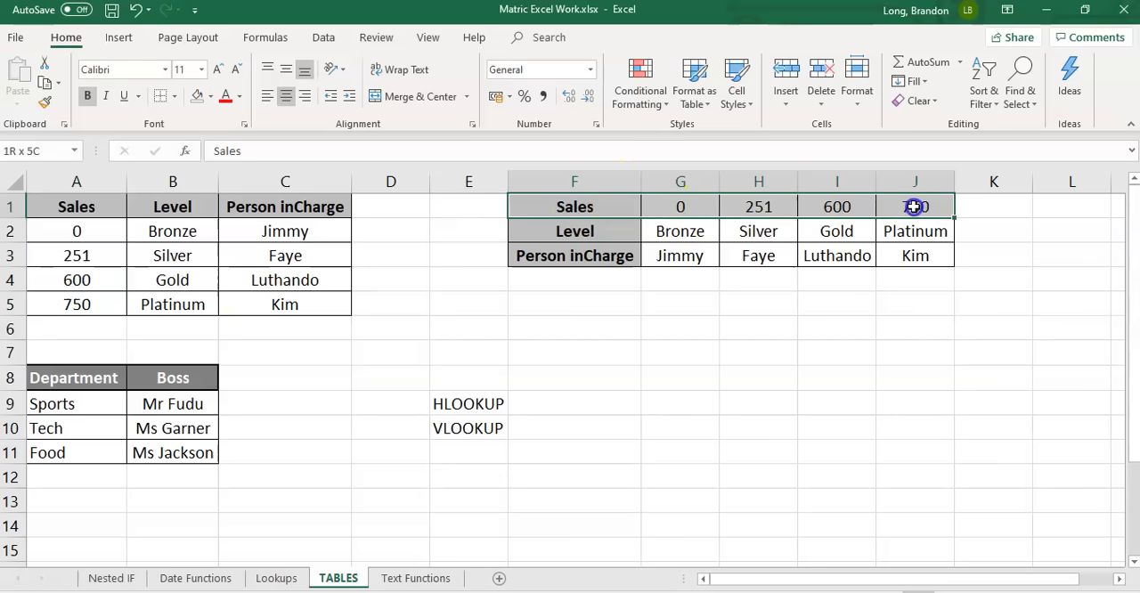
pyautogui.click(774, 339)
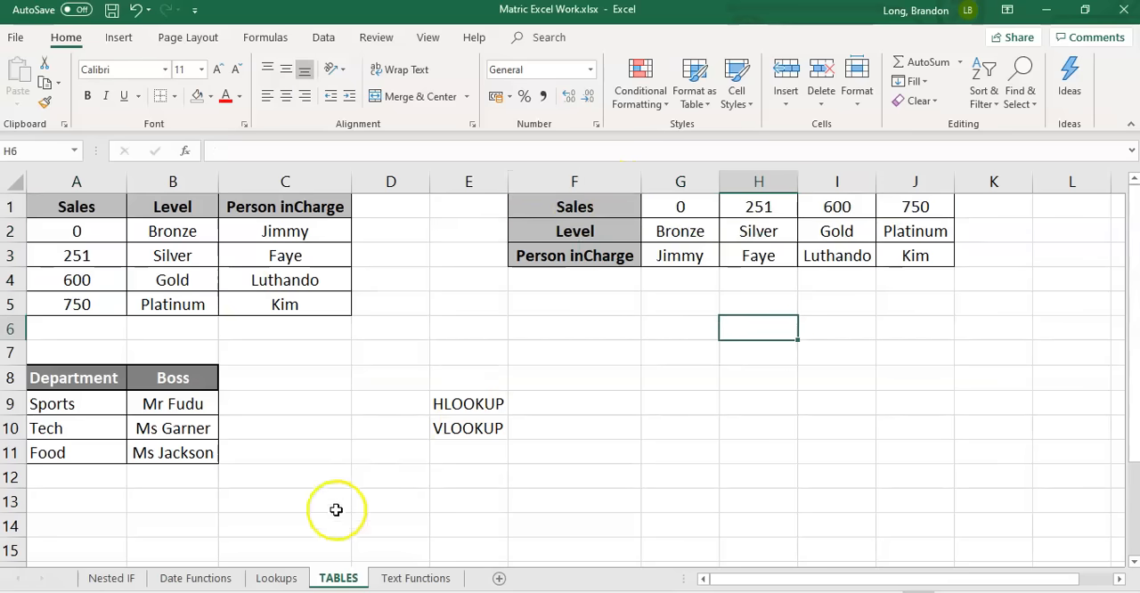
pyautogui.click(276, 578)
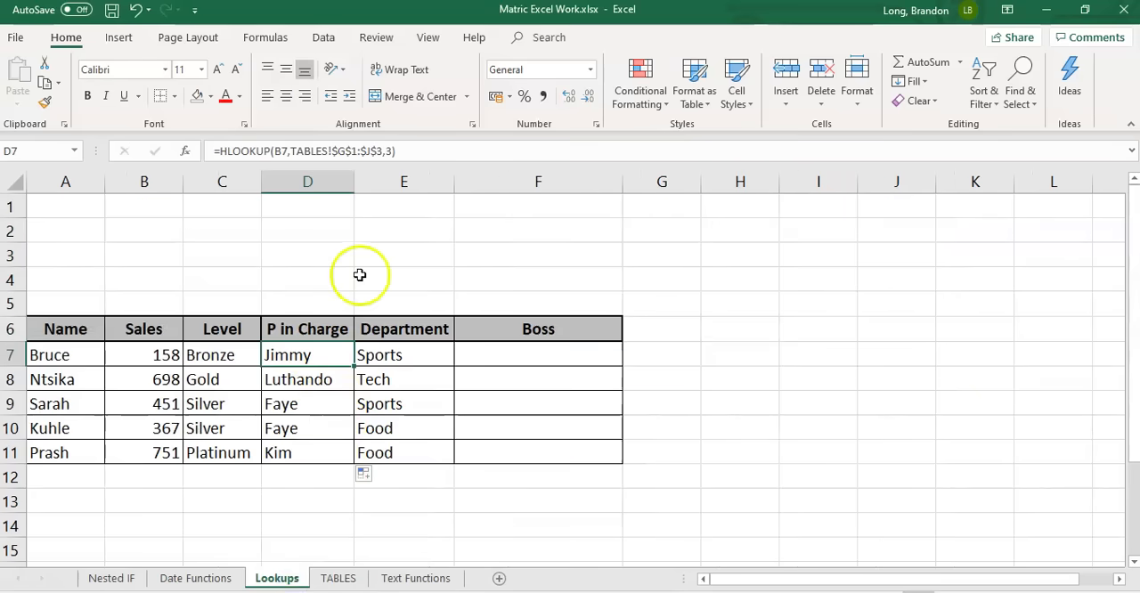
# Check the Department entries on the Lookups sheet against the Department and Boss table in A8:B11 on TABLES
pyautogui.click(523, 355)
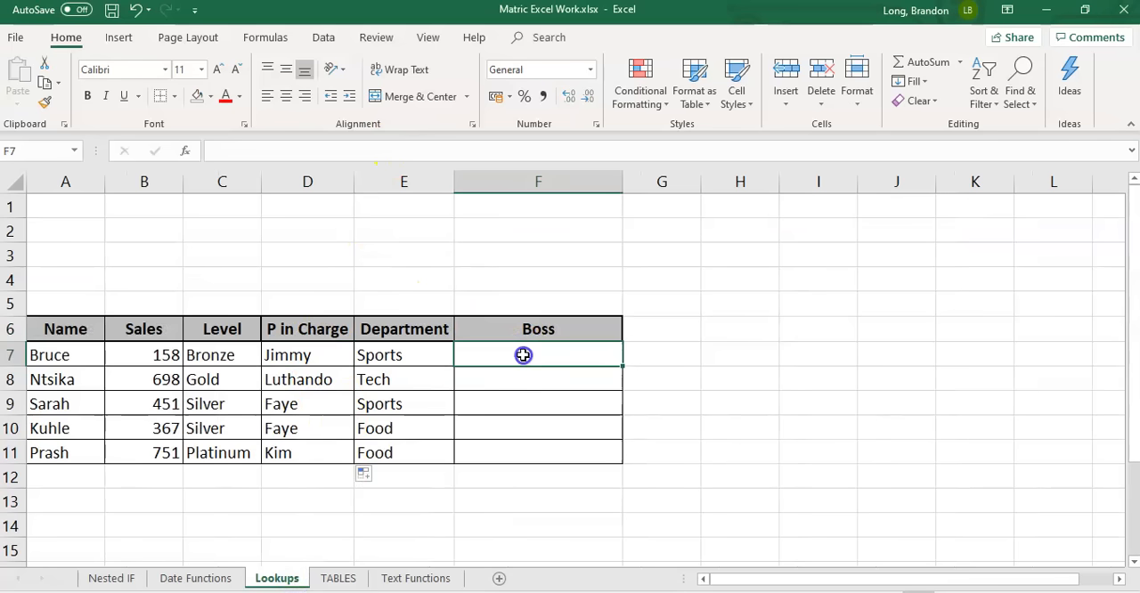
pyautogui.click(393, 355)
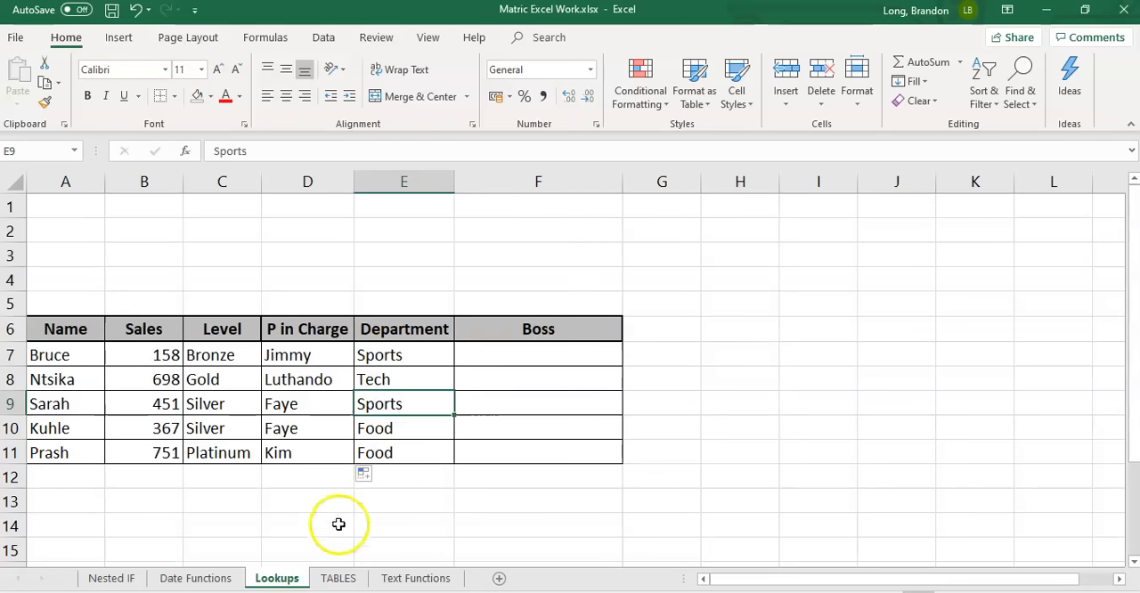
pyautogui.click(338, 578)
pyautogui.click(158, 398)
pyautogui.click(158, 427)
pyautogui.click(160, 448)
pyautogui.click(82, 405)
pyautogui.click(157, 403)
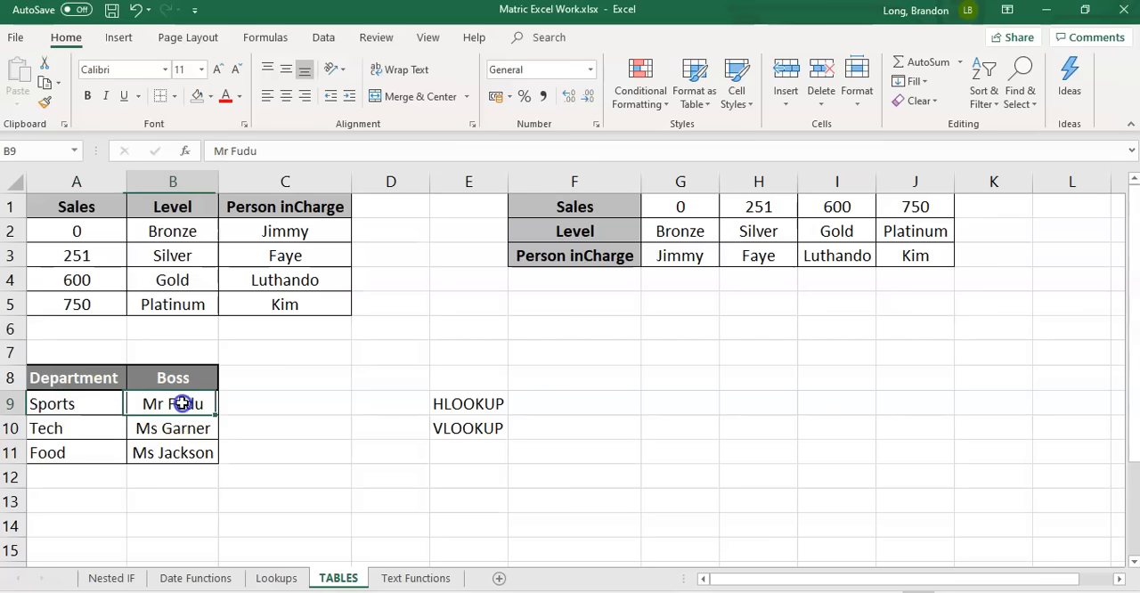
pyautogui.click(80, 424)
pyautogui.click(173, 428)
pyautogui.click(69, 448)
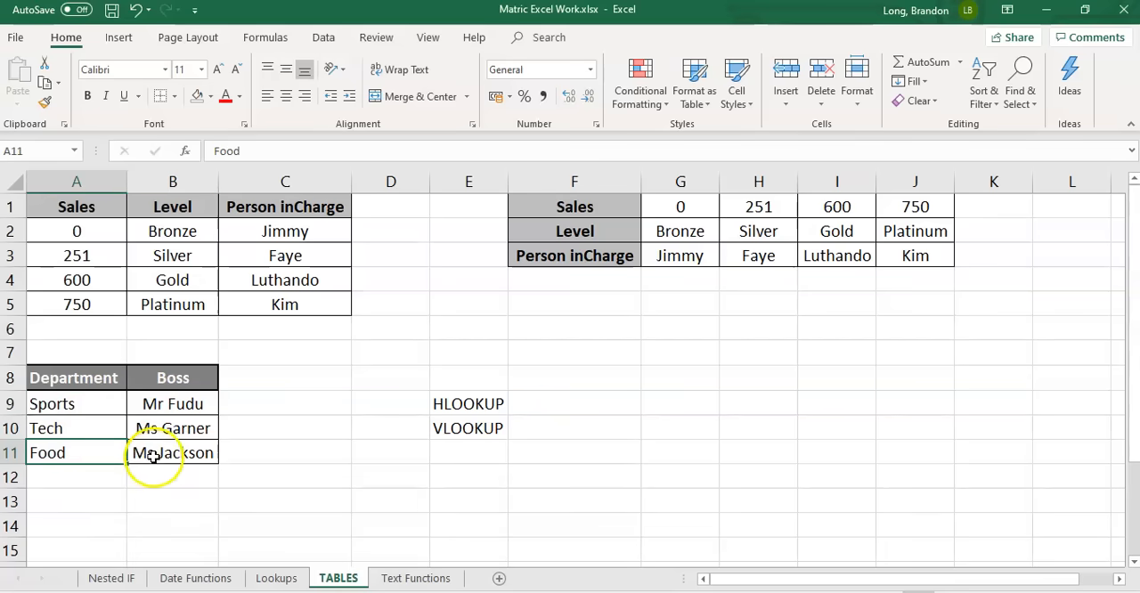
# Examine the vertical layout of the departments in A9:A11 on TABLES and the VLOOKUP label in E10 for the Boss column
pyautogui.click(277, 578)
pyautogui.click(474, 358)
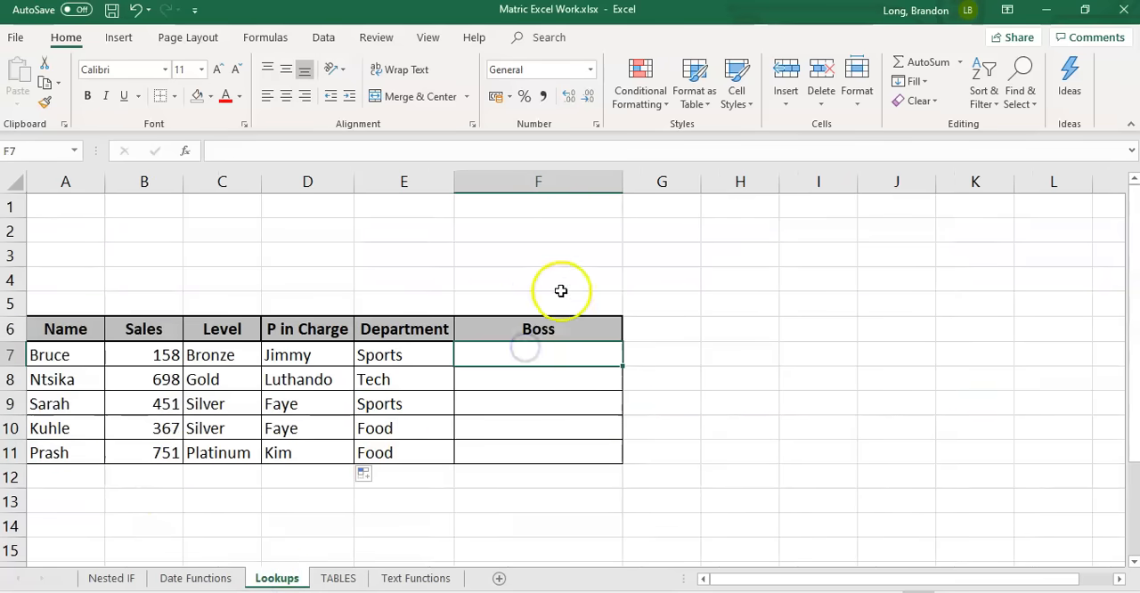
pyautogui.click(339, 579)
pyautogui.moveTo(69, 405); pyautogui.dragTo(87, 457)
pyautogui.click(463, 428)
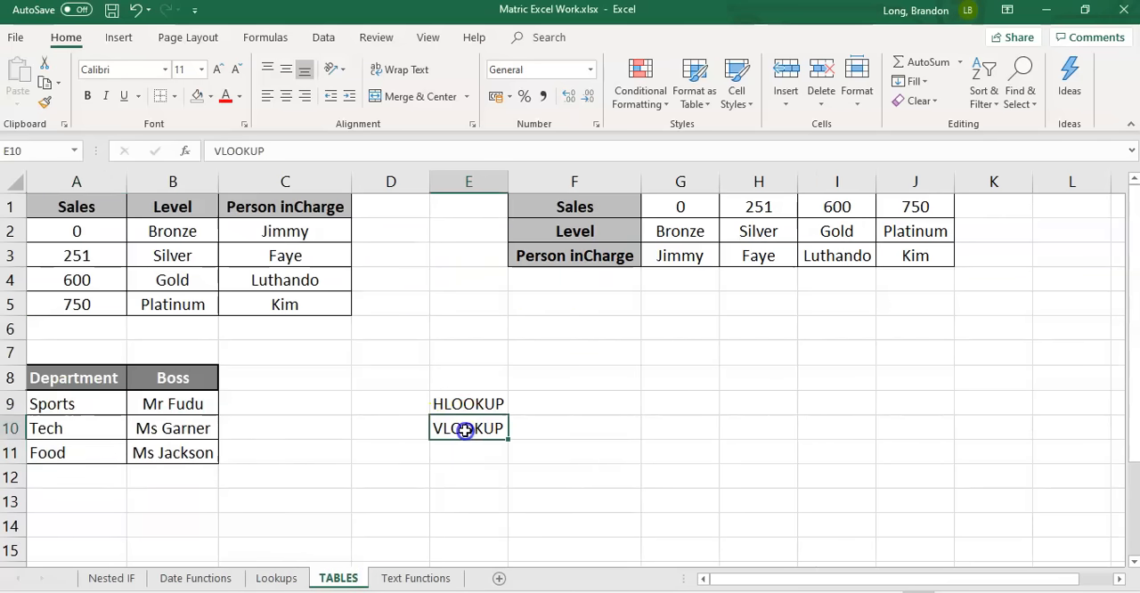
# Enter =VLOOKUP(E7,TABLES!$A$9:$B$11,2) in the first Boss cell, F7, on the Lookups sheet
pyautogui.click(277, 578)
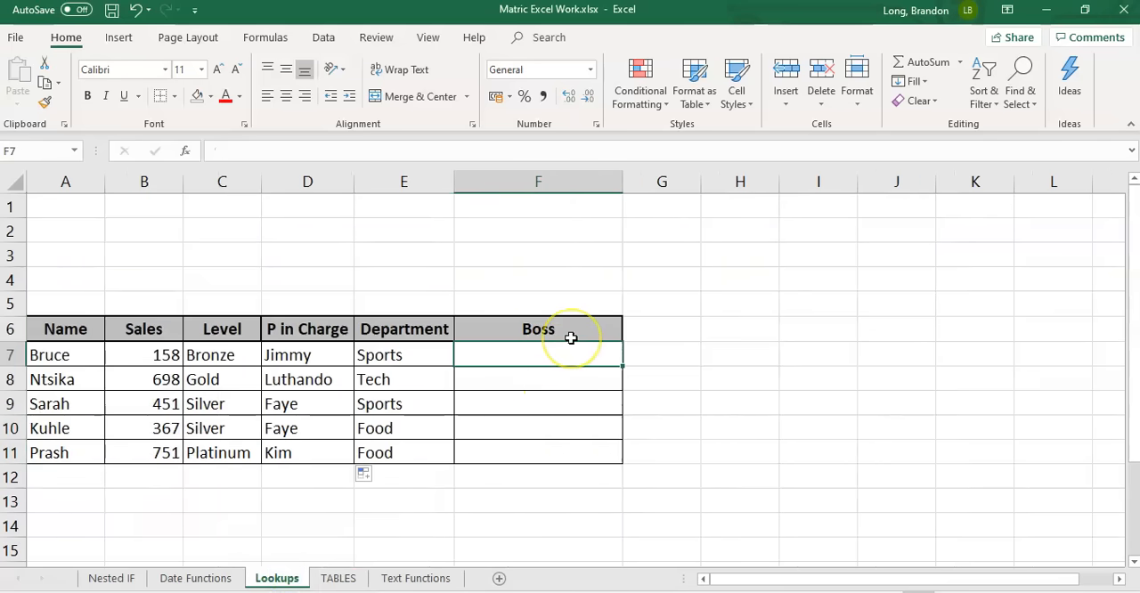
pyautogui.write('=vlookup')
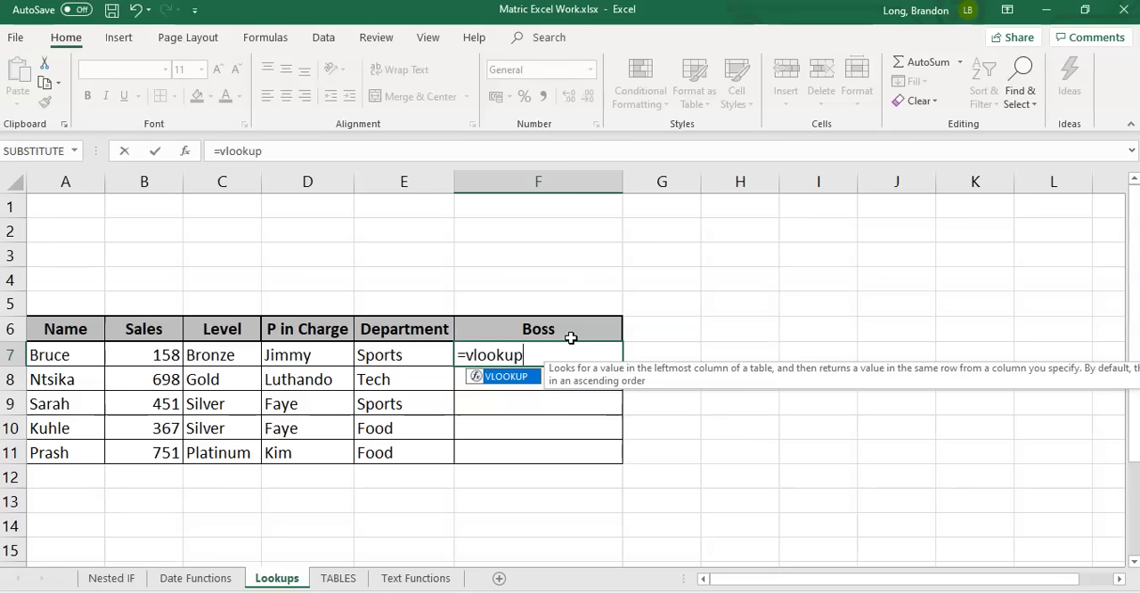
pyautogui.write('(')
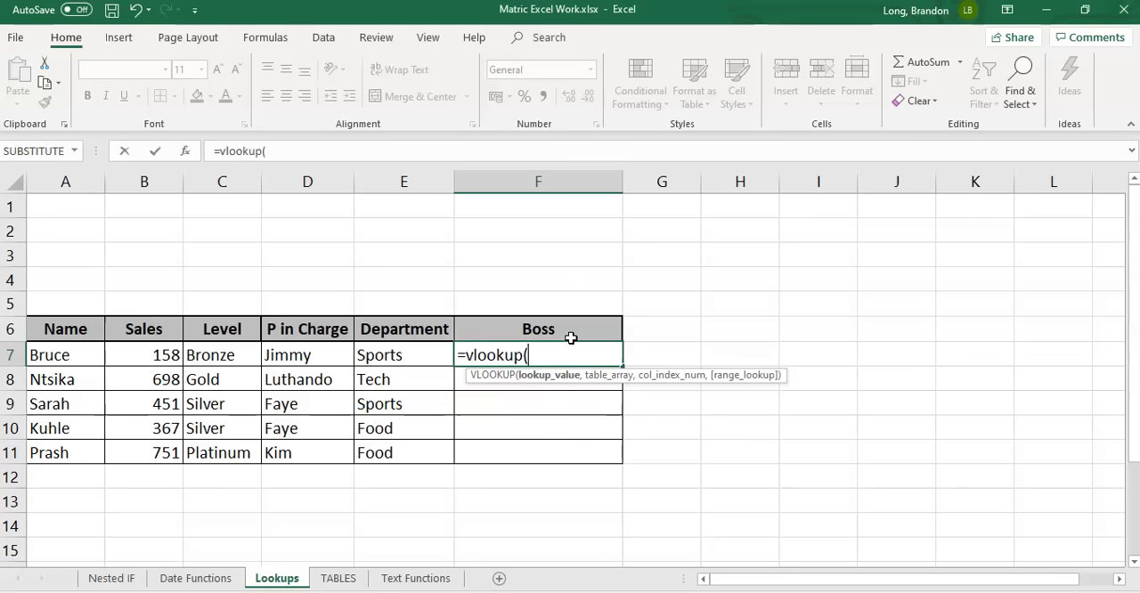
pyautogui.click(390, 355)
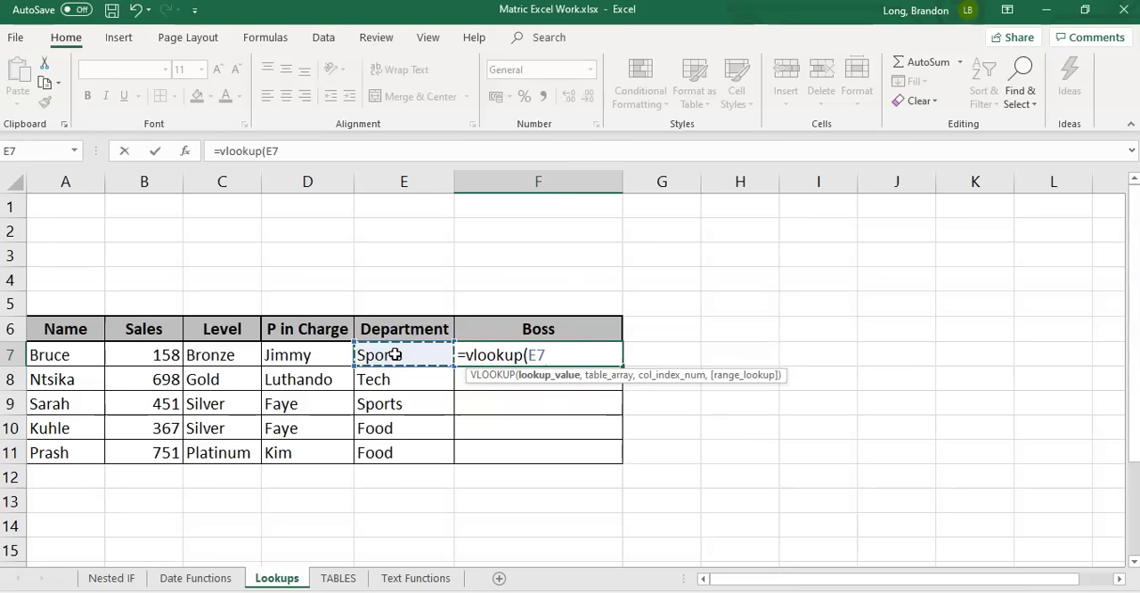
pyautogui.write(',')
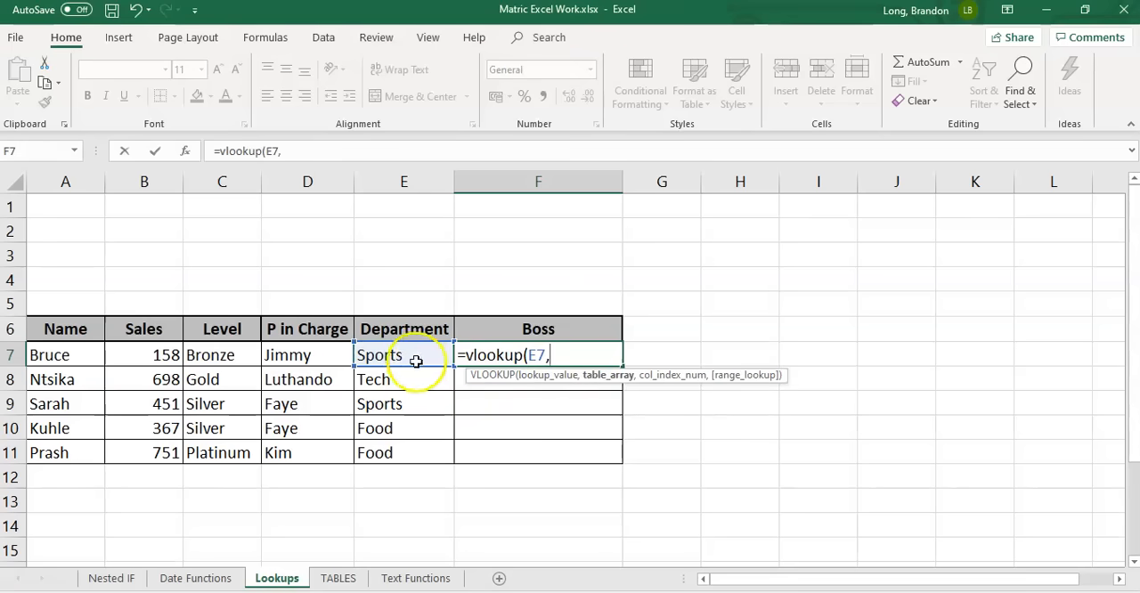
pyautogui.click(339, 575)
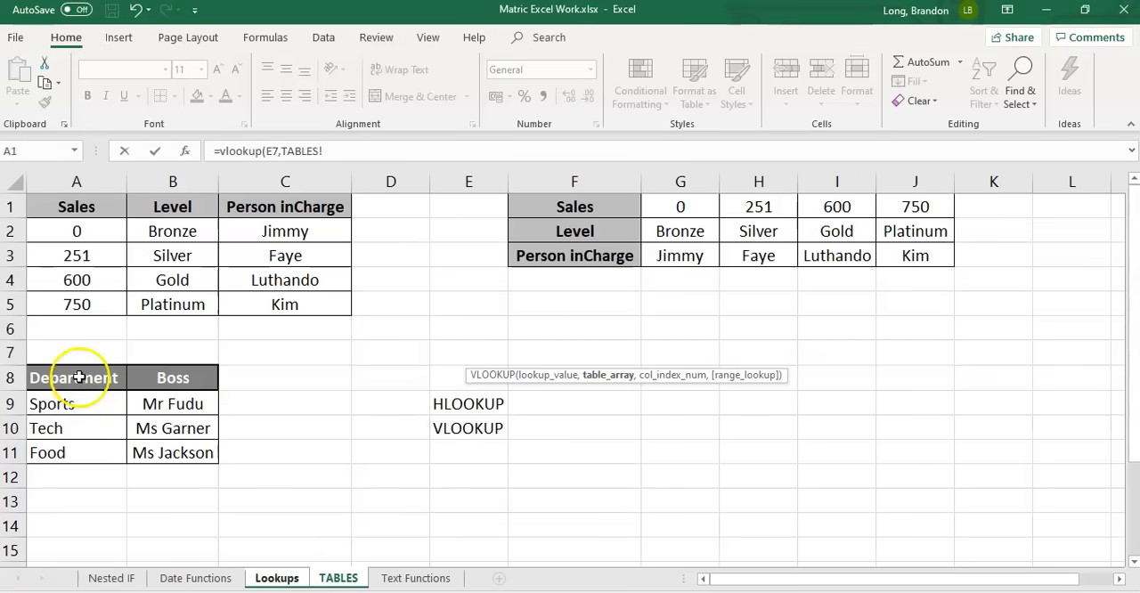
pyautogui.moveTo(71, 400); pyautogui.dragTo(168, 455)
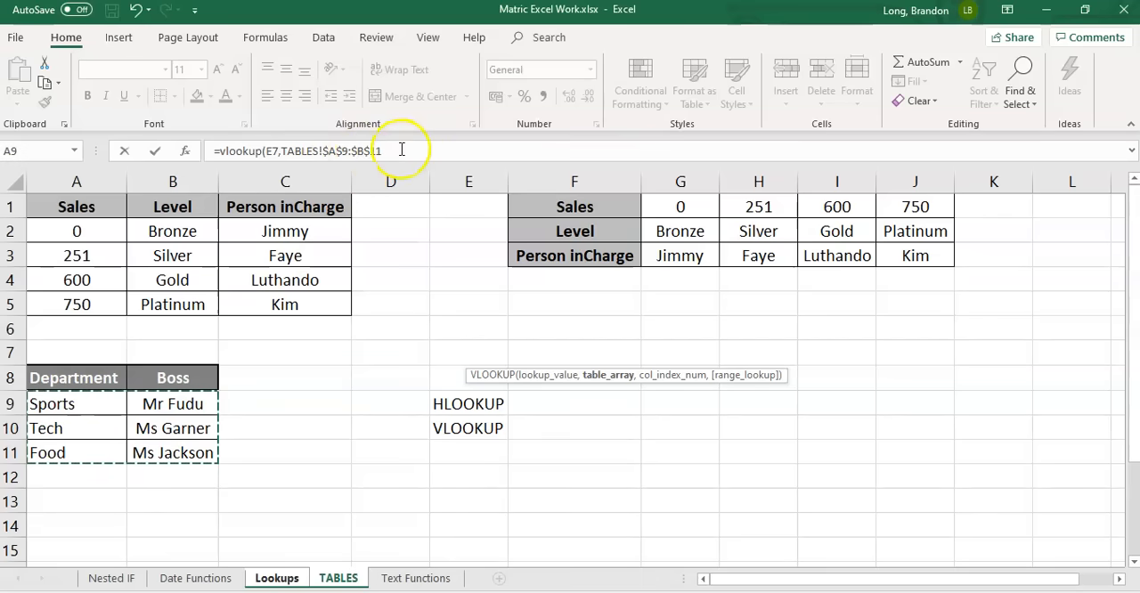
pyautogui.click(402, 150)
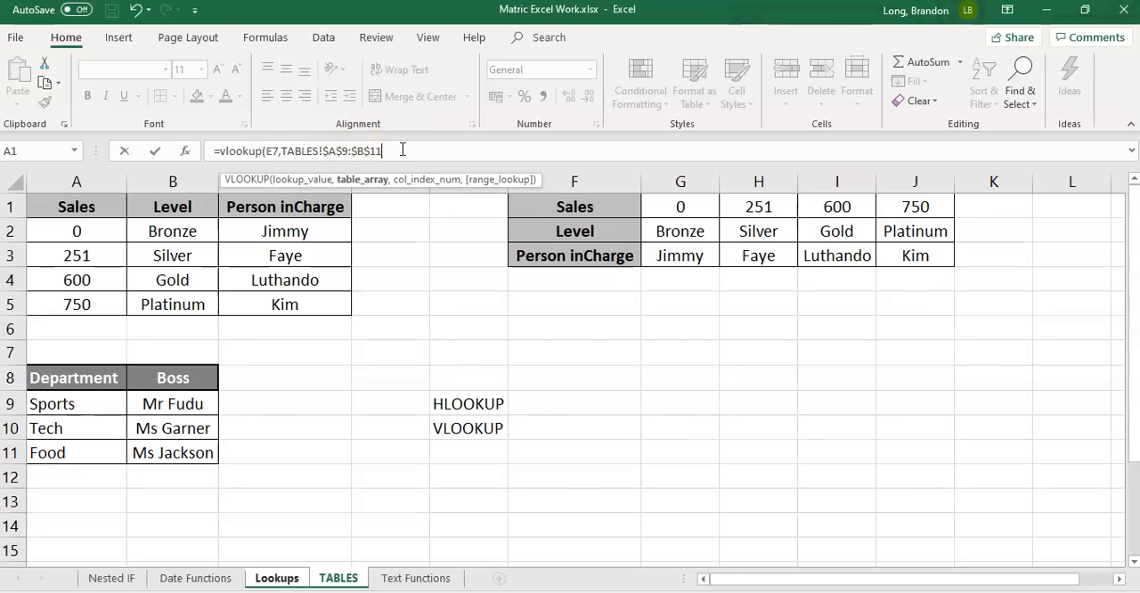
pyautogui.write(',2')
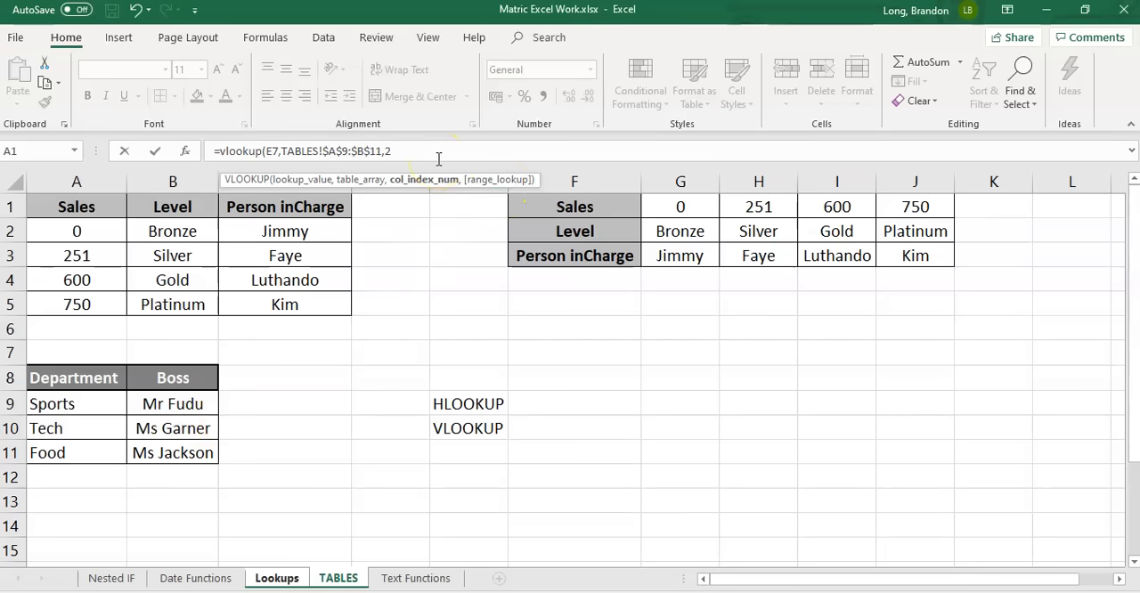
pyautogui.write(')')
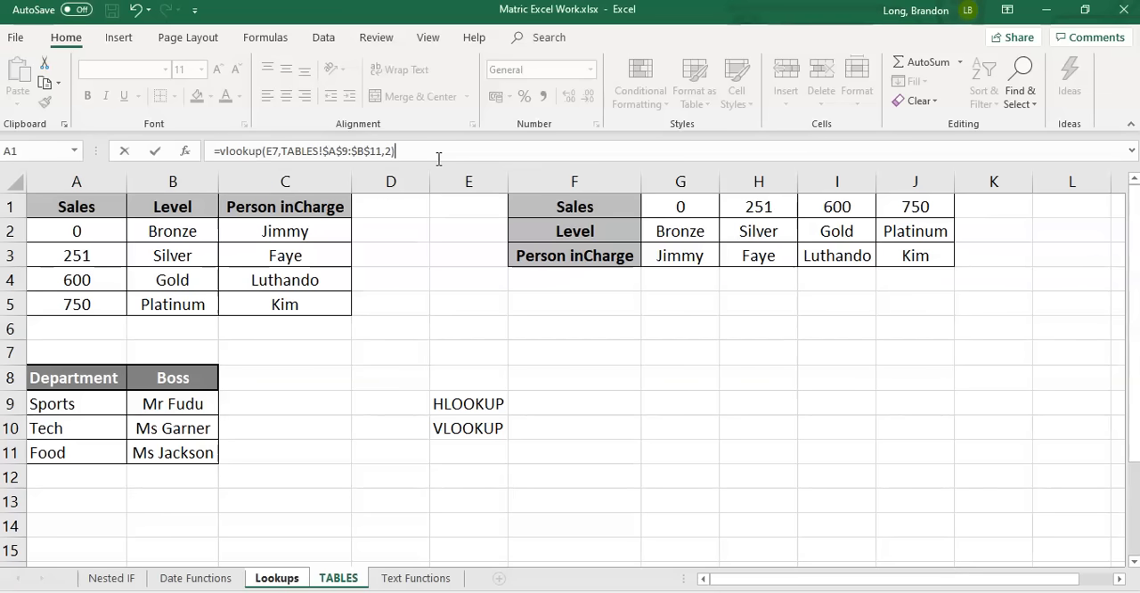
pyautogui.press('Return')
# Copy the VLOOKUP formula from F7 down the Boss column to F11
pyautogui.press('Up')
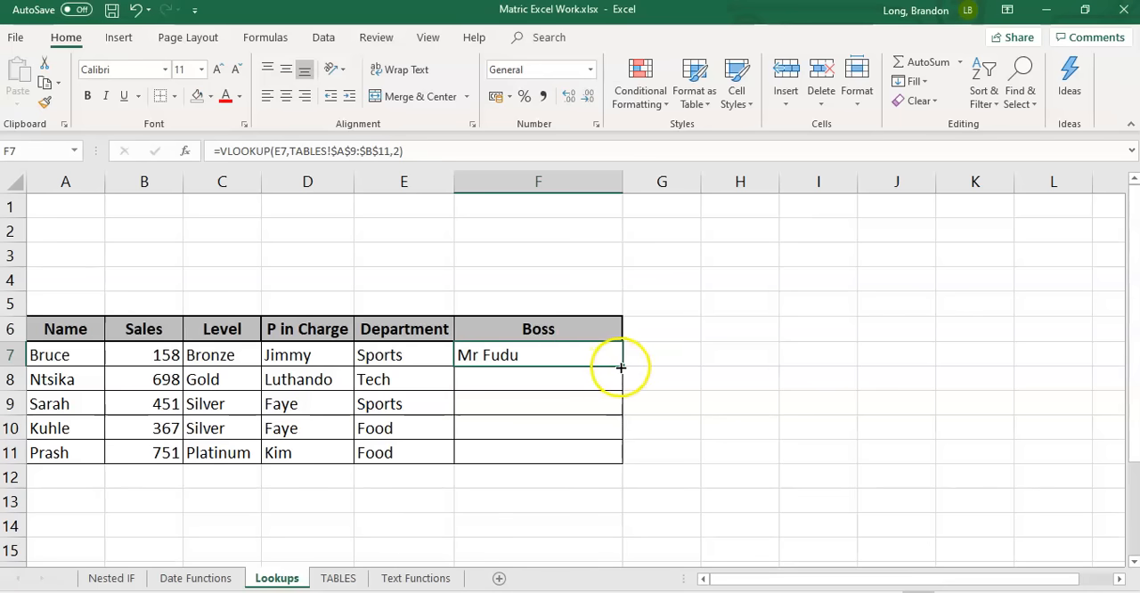
pyautogui.moveTo(622, 366); pyautogui.dragTo(617, 458)
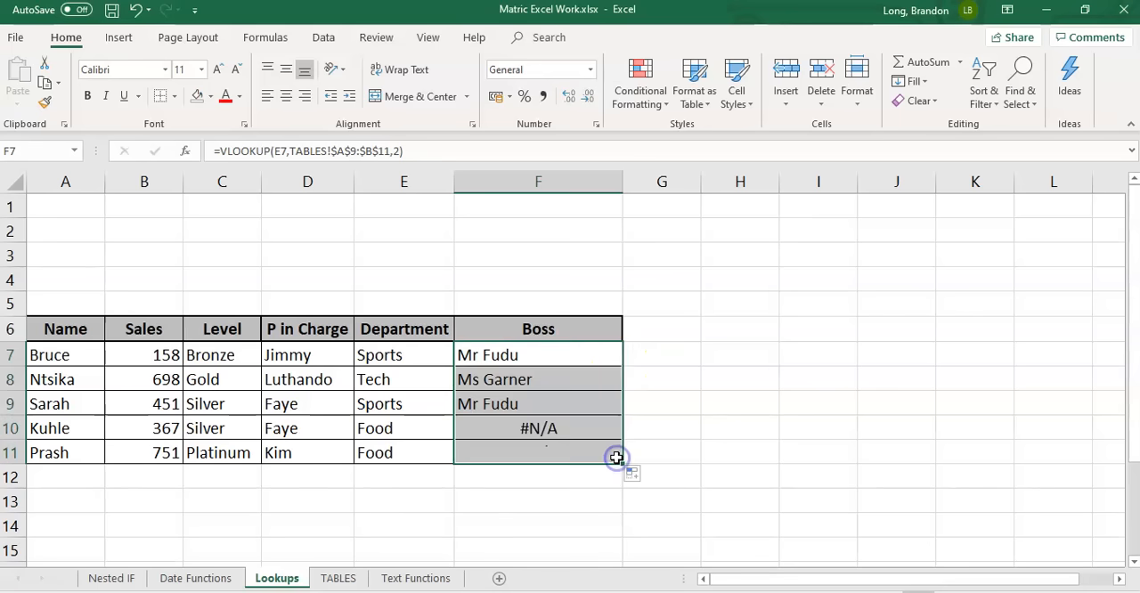
# Check the Boss formula in F7 on the Lookups sheet against the Department and Boss table on TABLES
pyautogui.click(512, 354)
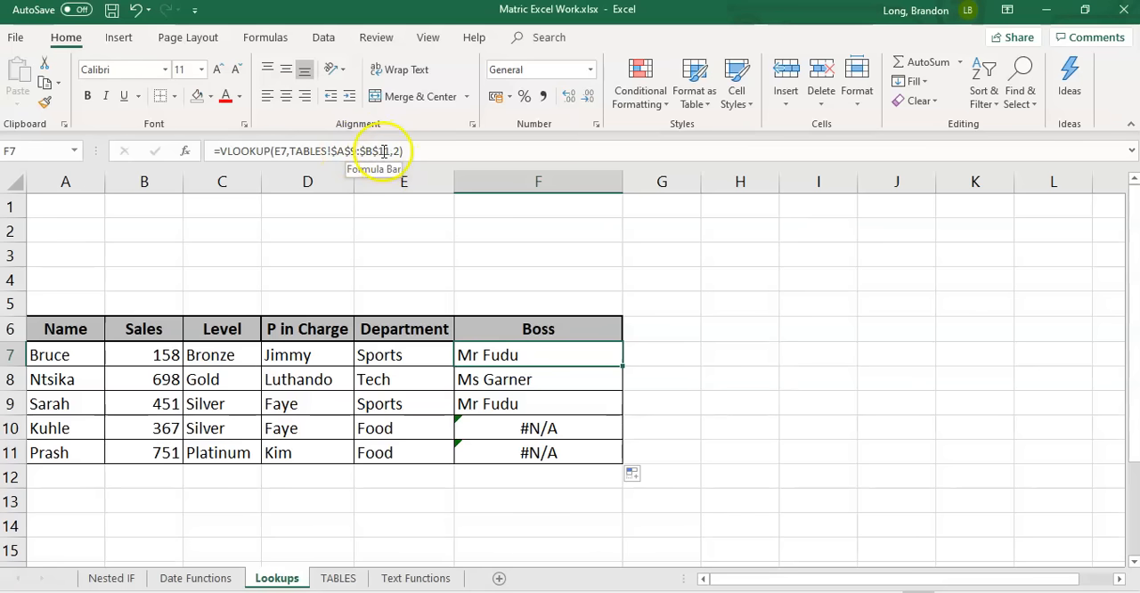
pyautogui.click(339, 579)
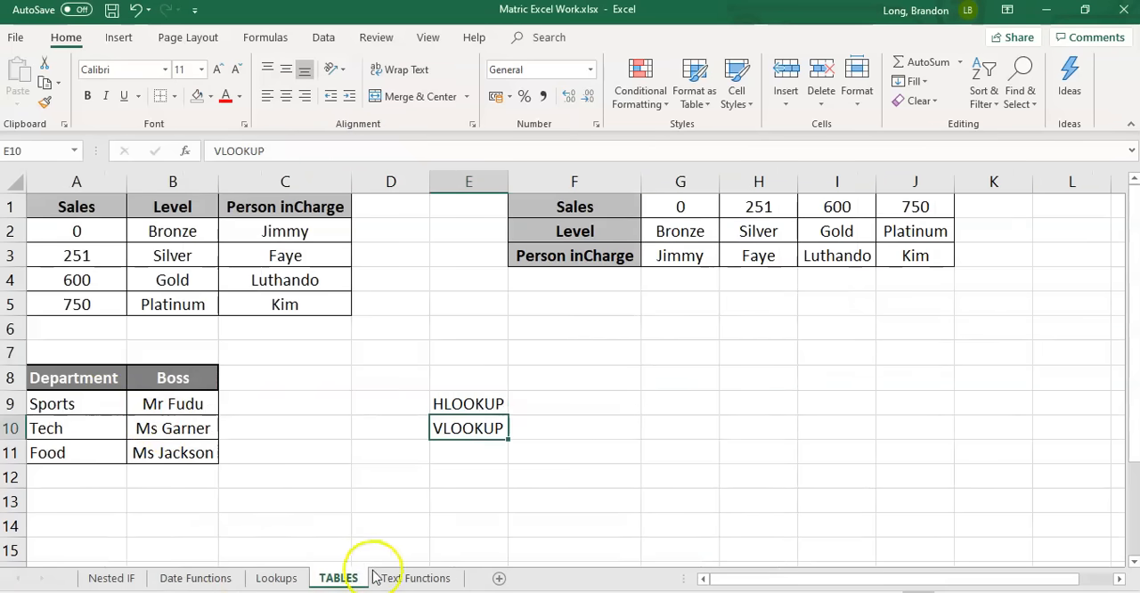
pyautogui.click(277, 579)
pyautogui.click(523, 354)
pyautogui.click(418, 152)
pyautogui.press('BackSpace')
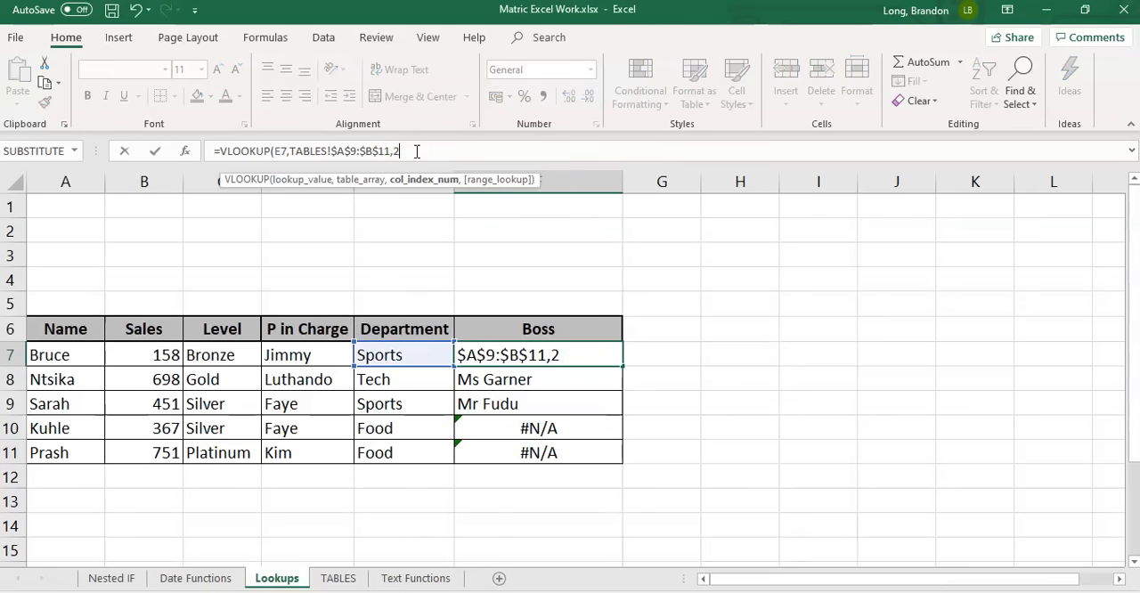
pyautogui.write(',')
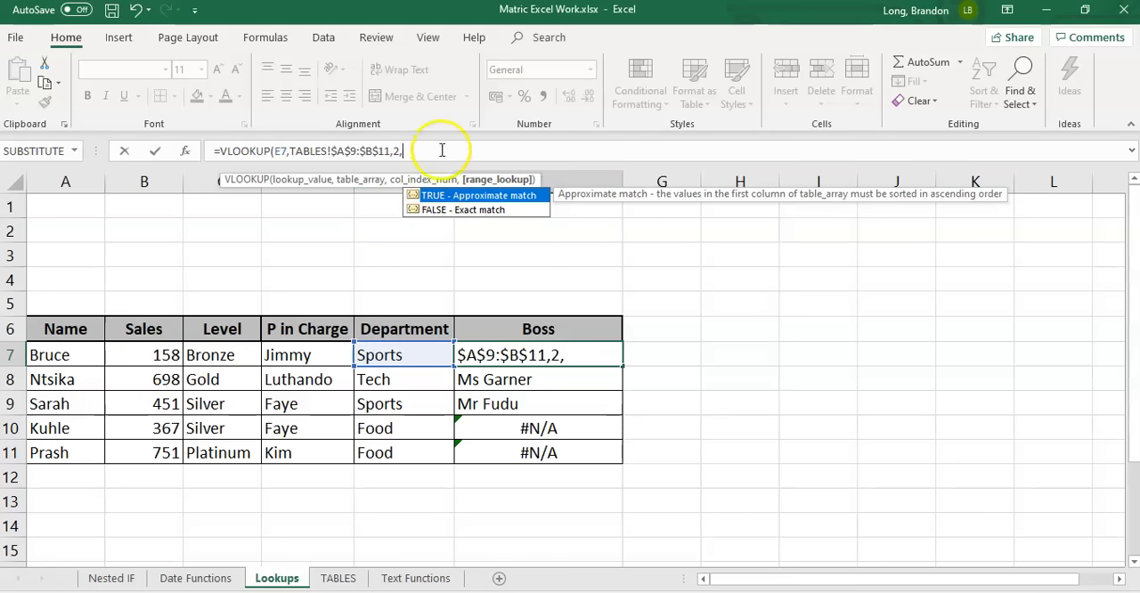
pyautogui.press('BackSpace')
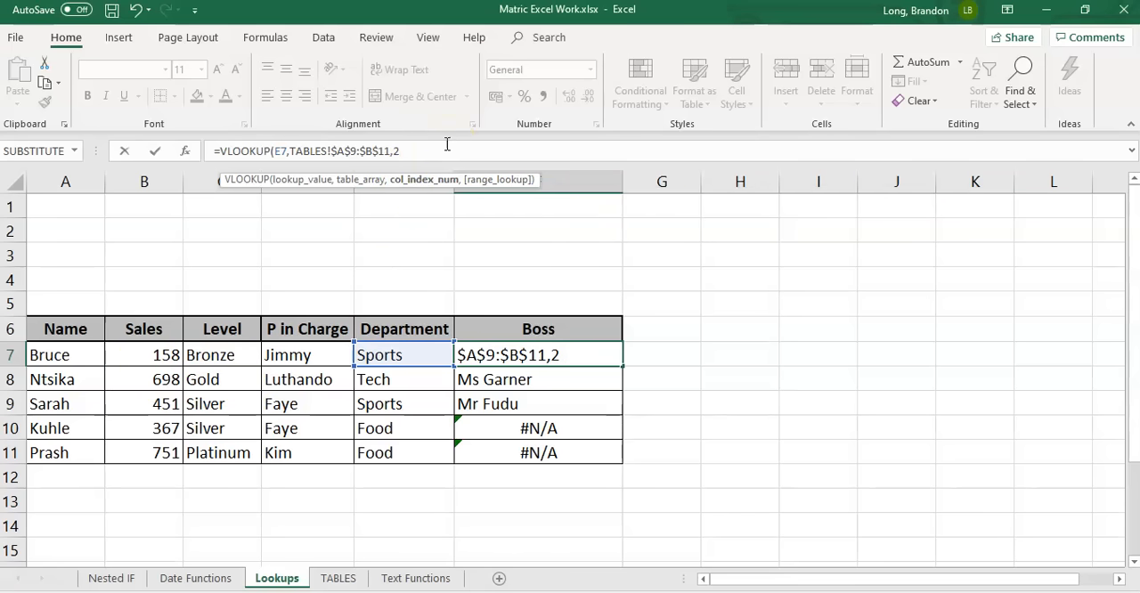
pyautogui.press('Return')
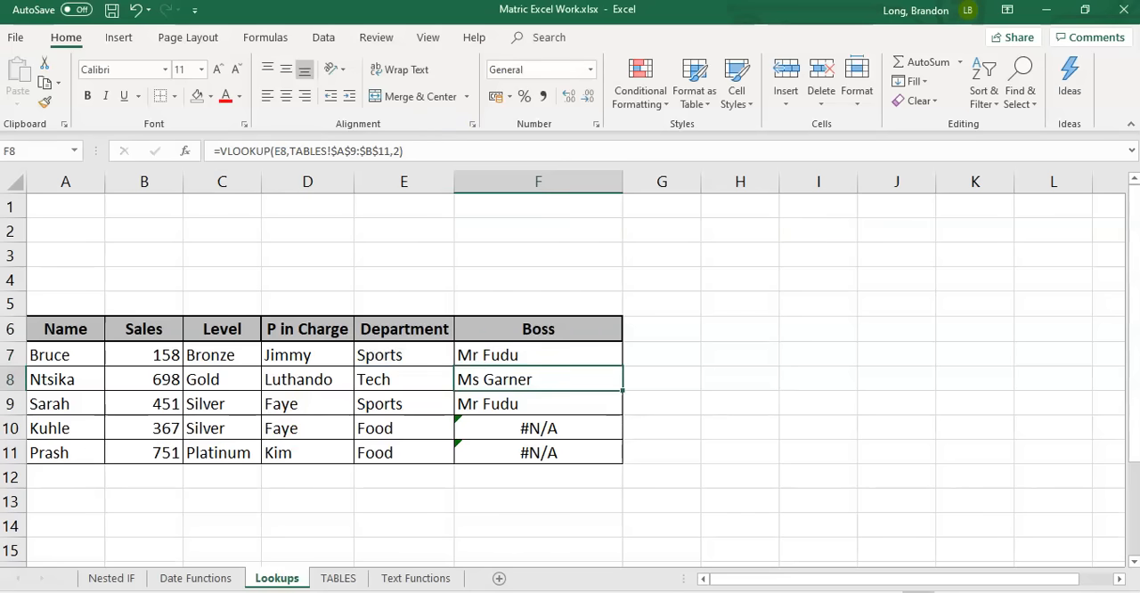
# Examine the order of the department names in A9:A11 of the Department and Boss table on TABLES
pyautogui.click(338, 578)
pyautogui.moveTo(77, 404); pyautogui.dragTo(183, 449)
pyautogui.moveTo(77, 401); pyautogui.dragTo(65, 457)
pyautogui.click(51, 403)
pyautogui.click(55, 428)
pyautogui.click(56, 452)
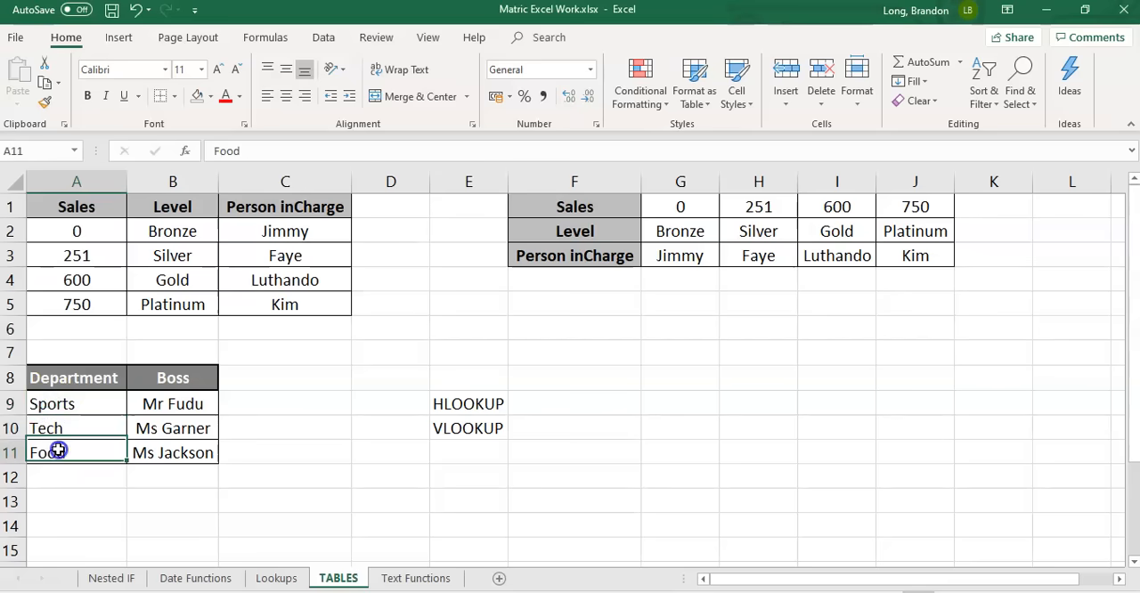
pyautogui.click(69, 403)
pyautogui.click(68, 421)
pyautogui.click(73, 450)
pyautogui.click(76, 403)
pyautogui.click(77, 426)
pyautogui.click(76, 450)
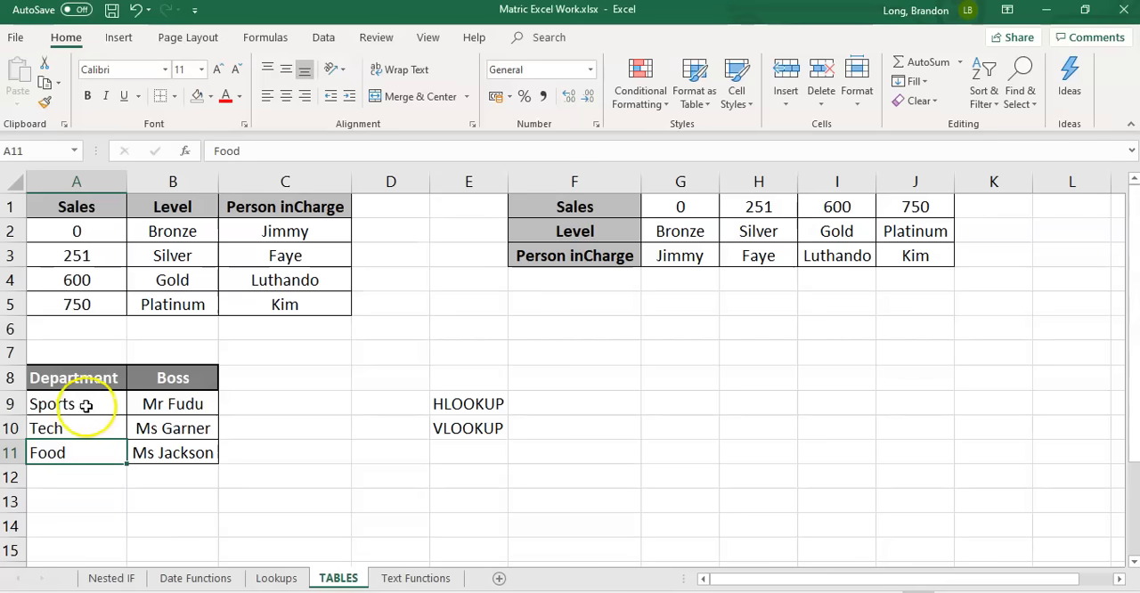
pyautogui.click(82, 405)
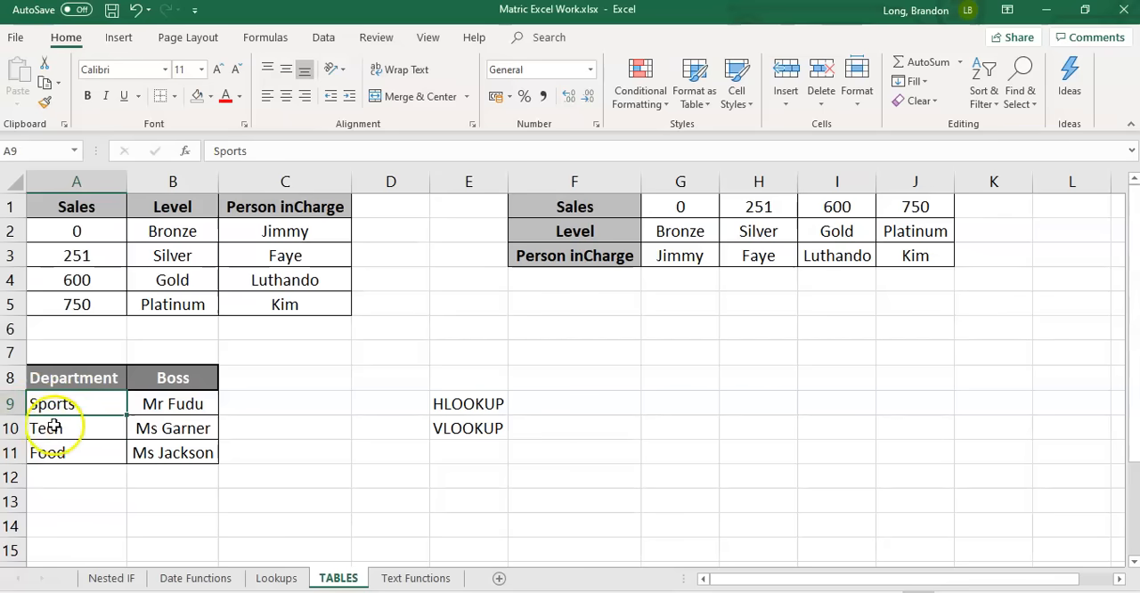
pyautogui.click(55, 432)
pyautogui.click(51, 455)
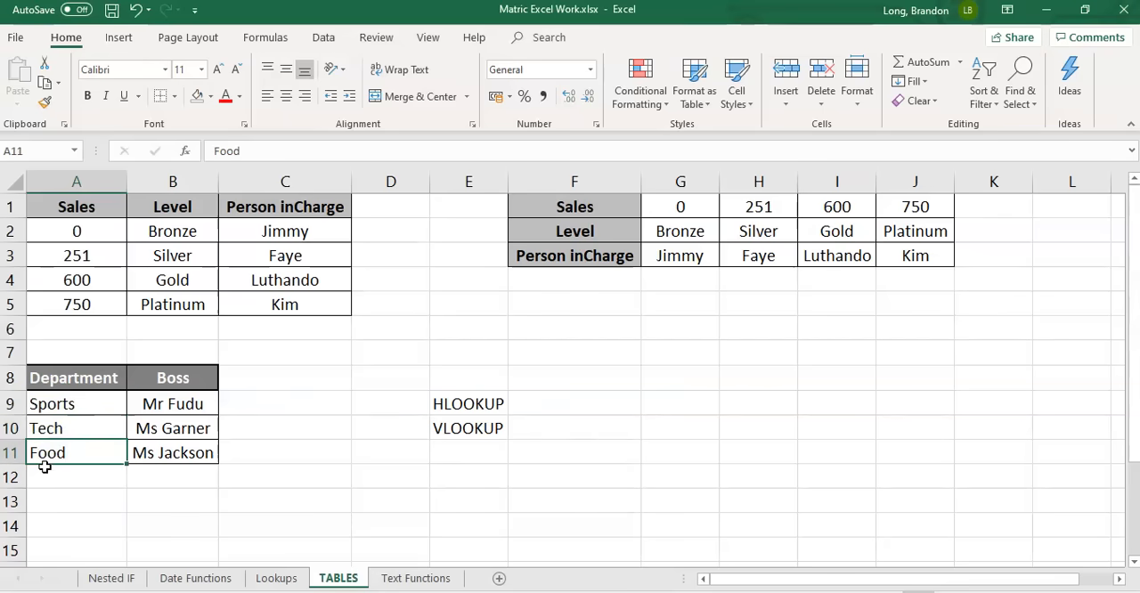
# Compare the Sales lookup tables in A2:C5 and F1:J1 with the text-based Department and Boss table in A9:B11
pyautogui.moveTo(78, 230); pyautogui.dragTo(277, 303)
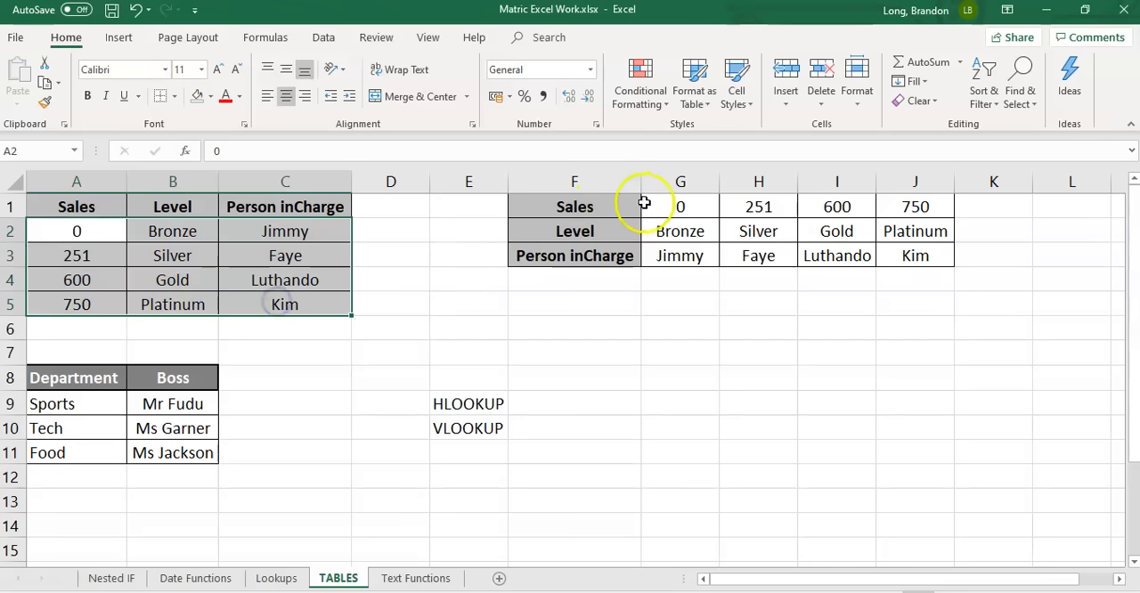
pyautogui.moveTo(608, 207); pyautogui.dragTo(909, 208)
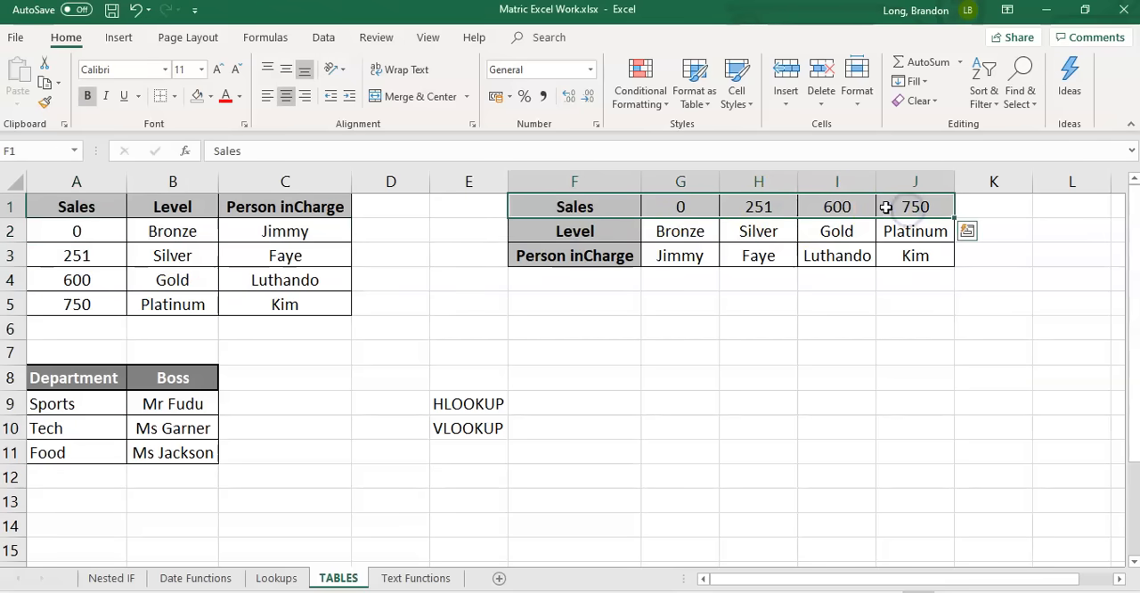
pyautogui.moveTo(50, 401); pyautogui.dragTo(181, 459)
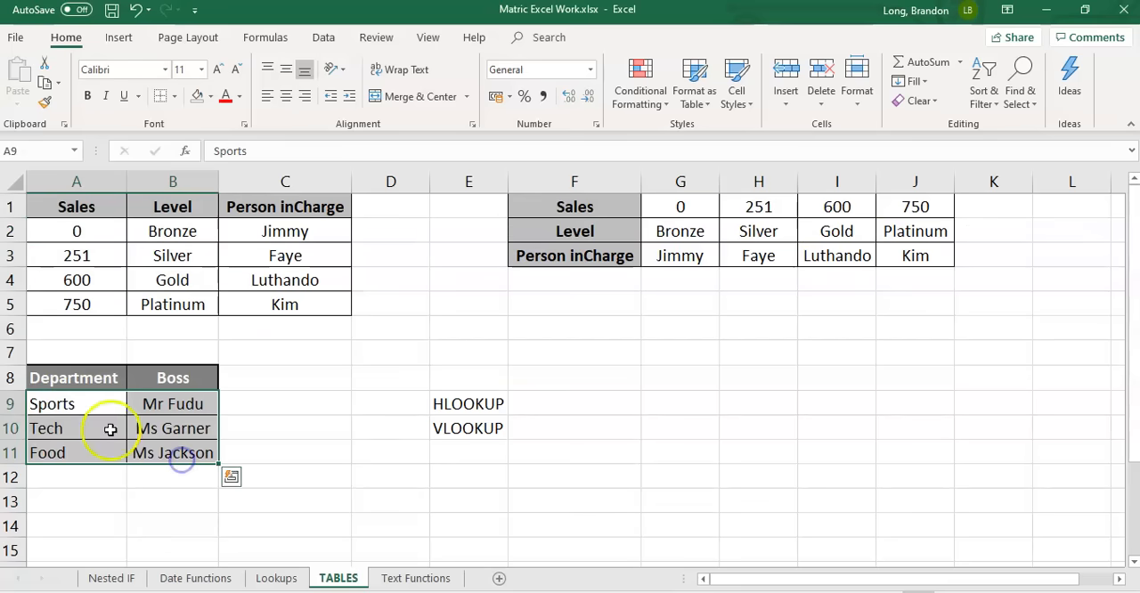
pyautogui.click(64, 404)
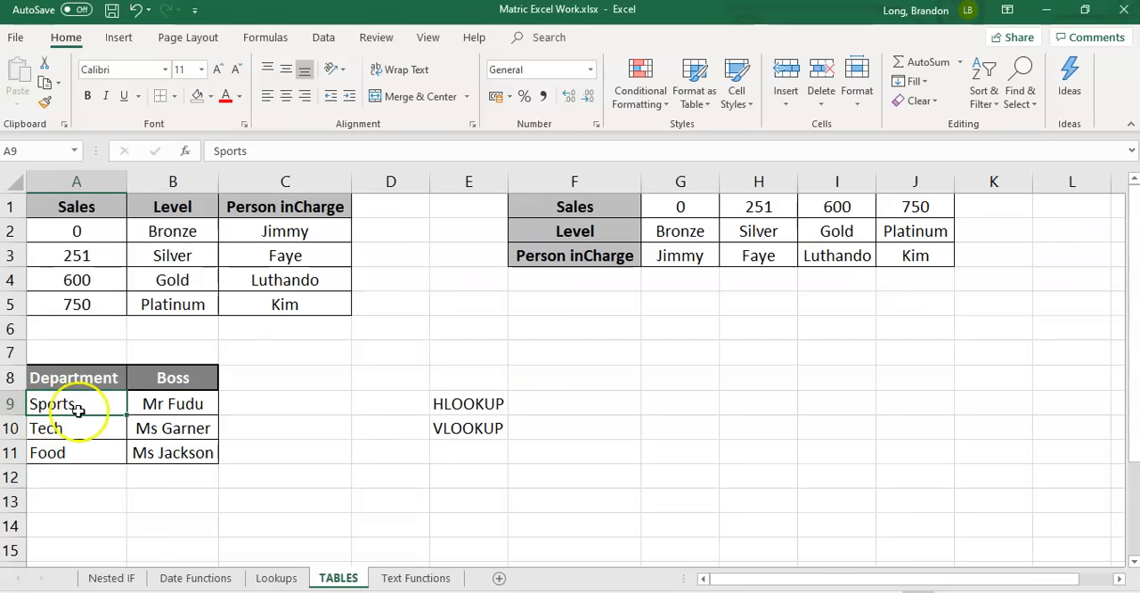
# Change F7 on the Lookups sheet to =VLOOKUP(E7,TABLES!$A$9:$B$11,2,FALSE) and copy it down the Boss column to F11
pyautogui.click(276, 579)
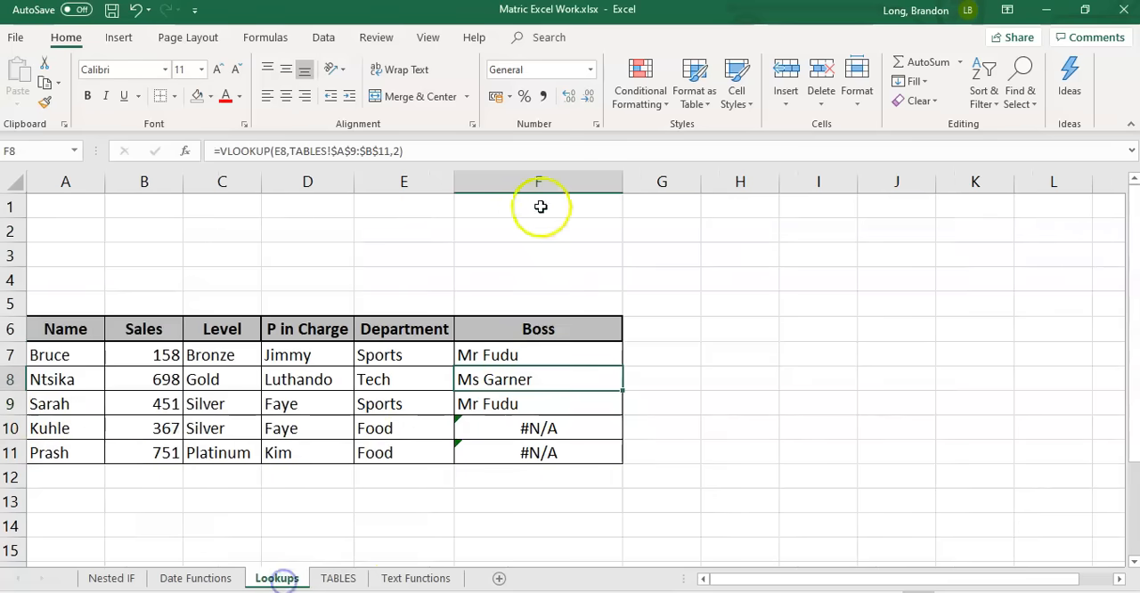
pyautogui.click(499, 358)
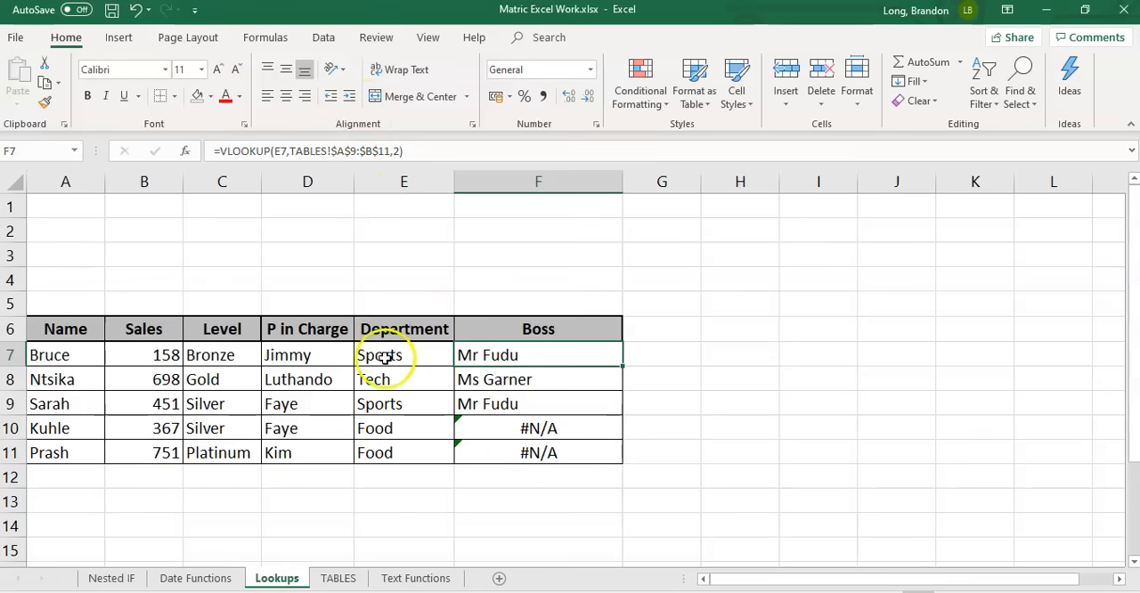
pyautogui.click(415, 151)
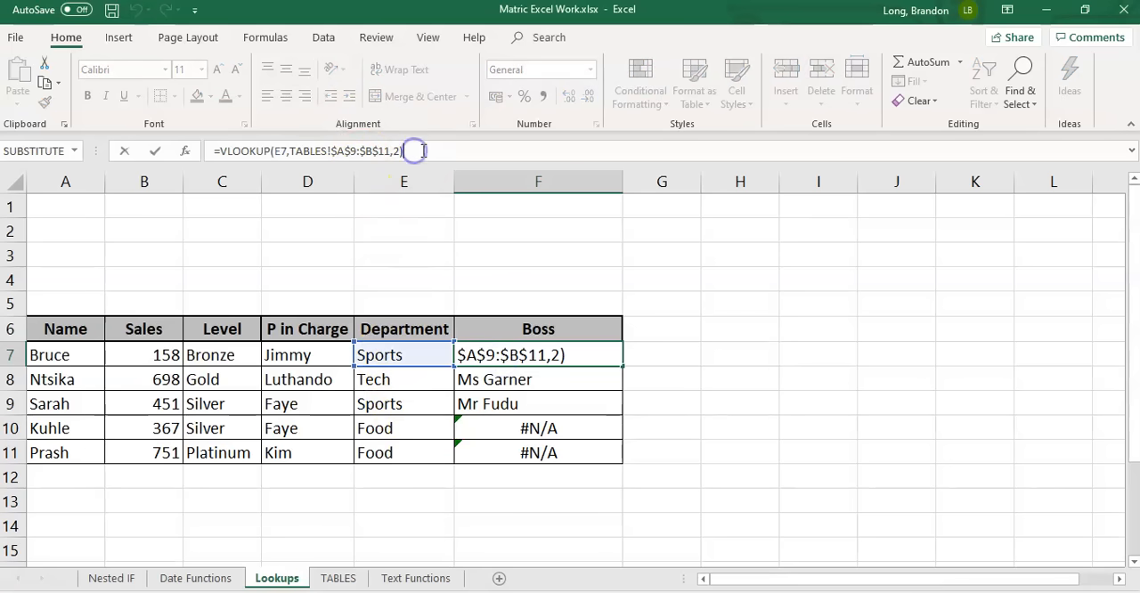
pyautogui.press('BackSpace')
pyautogui.write(',FALSE')
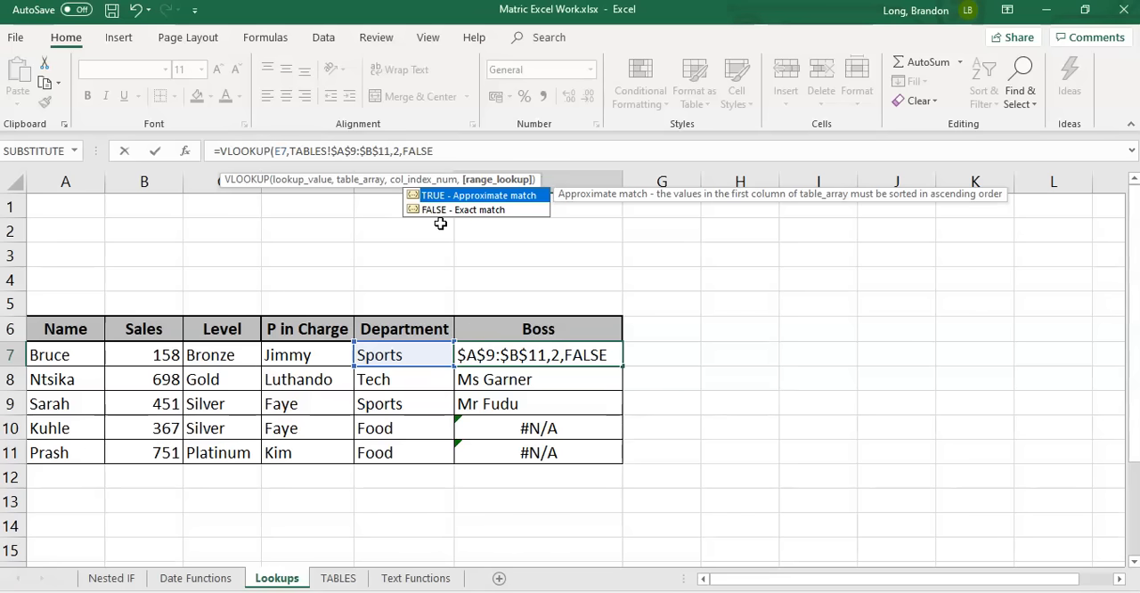
pyautogui.write(')')
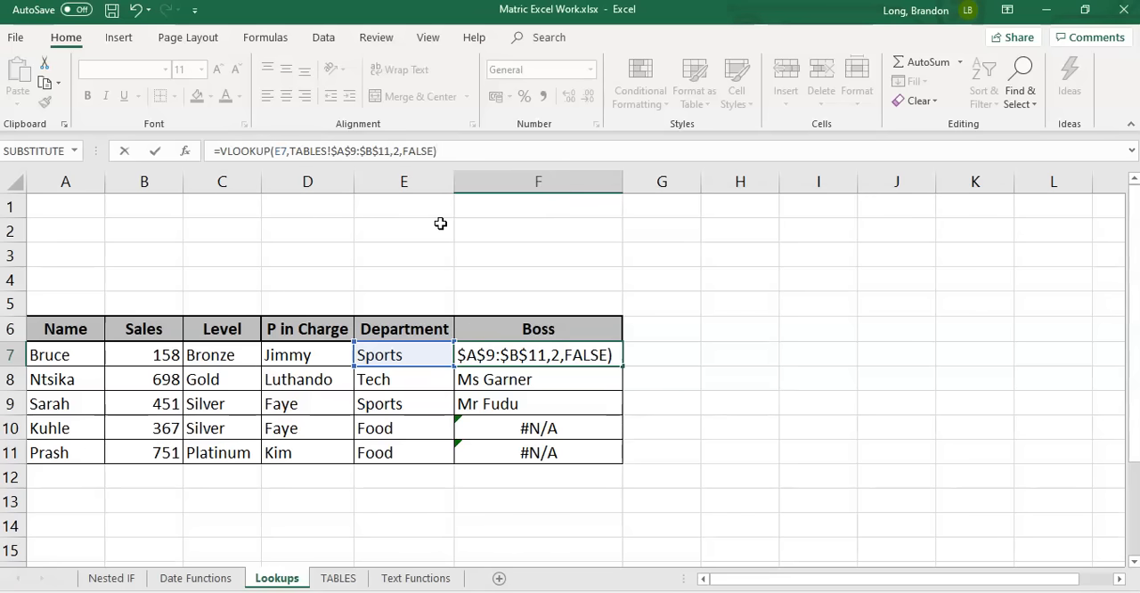
pyautogui.press('Return')
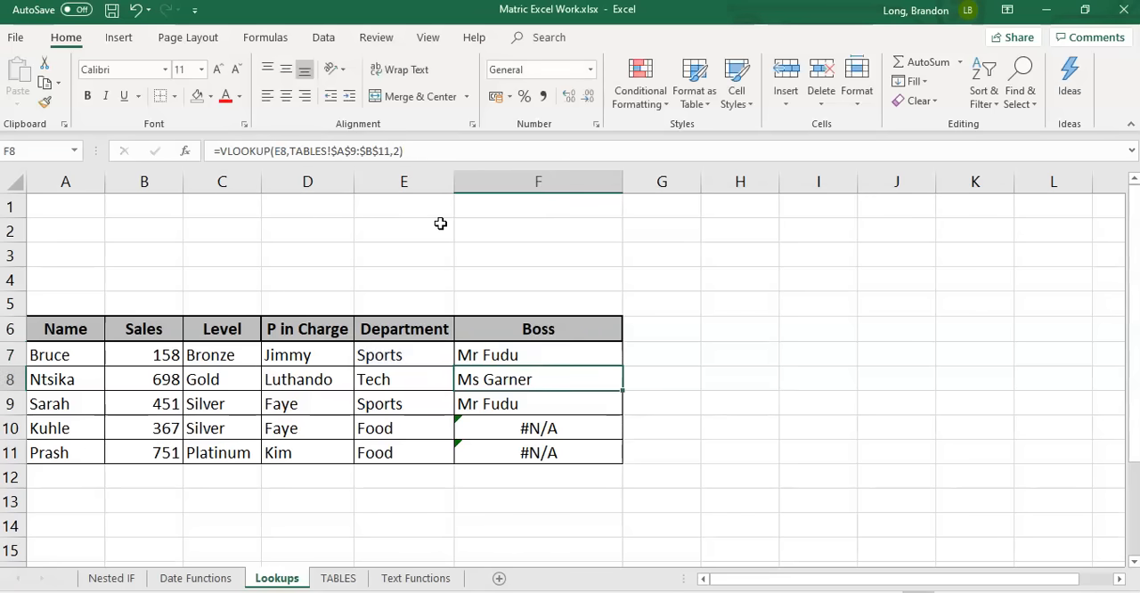
pyautogui.press('Up')
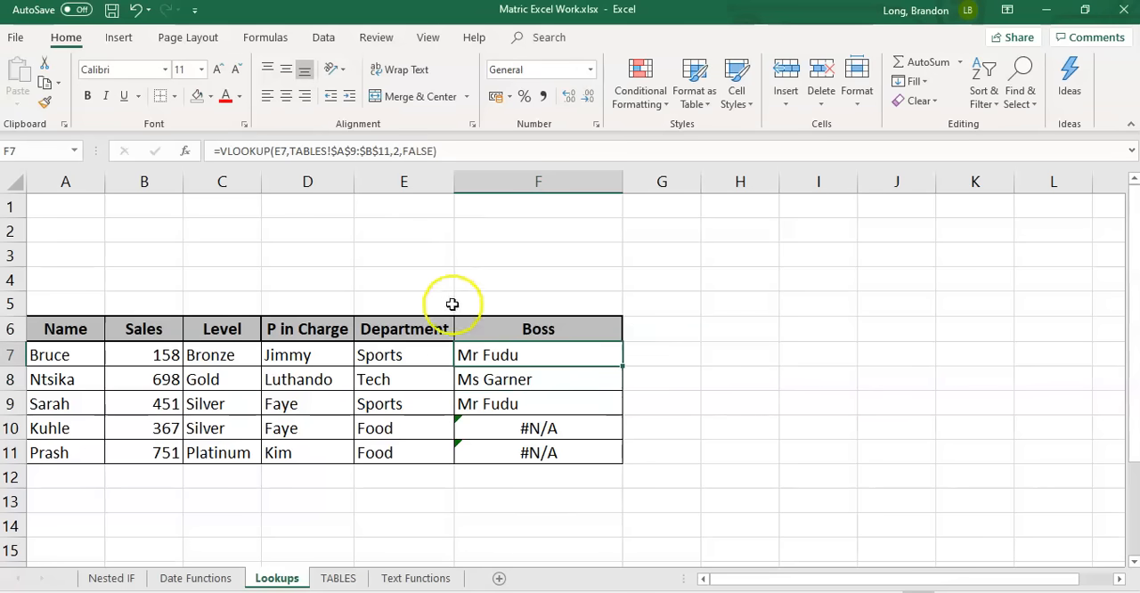
pyautogui.moveTo(623, 366); pyautogui.dragTo(623, 459)
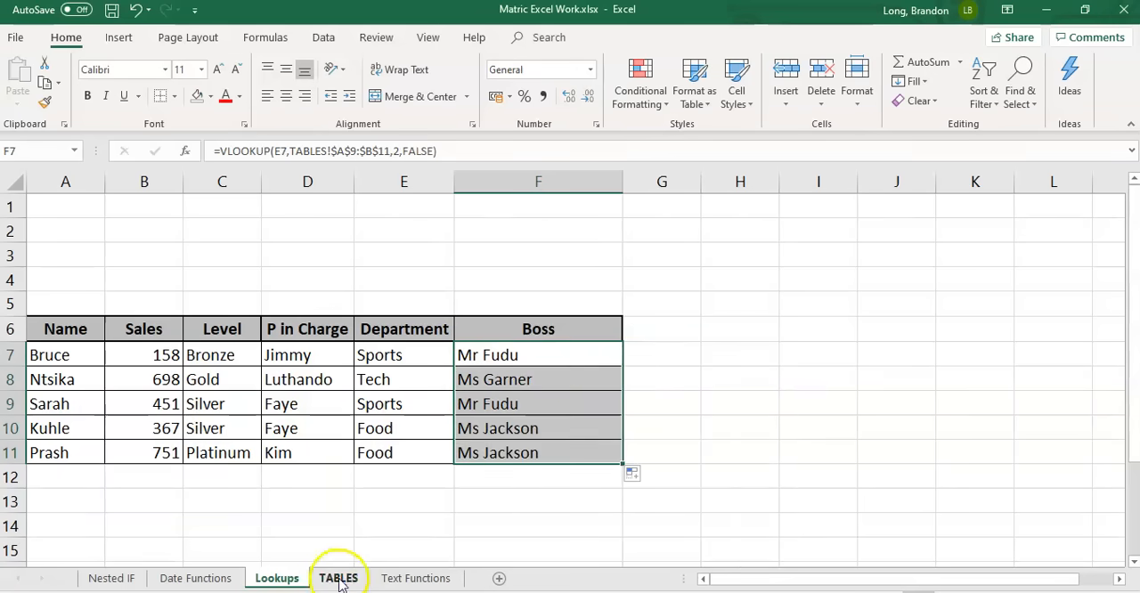
# Check the Boss entries in F7:F11 on the Lookups sheet against the Department and Boss table on TABLES
pyautogui.click(339, 578)
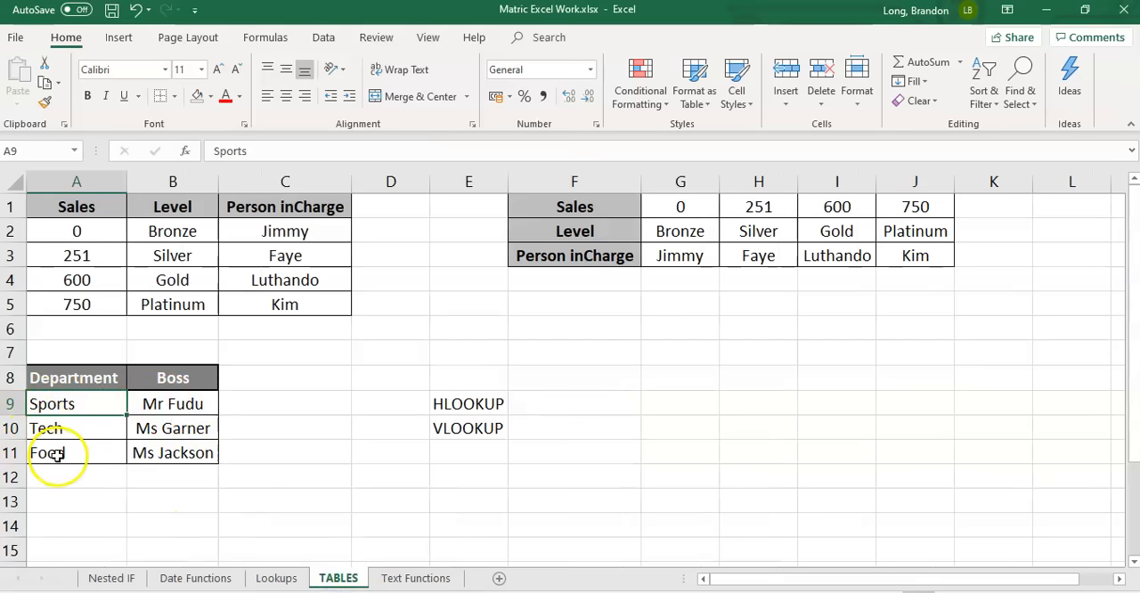
pyautogui.click(276, 579)
pyautogui.moveTo(526, 359); pyautogui.dragTo(526, 445)
pyautogui.click(510, 497)
pyautogui.moveTo(519, 375); pyautogui.dragTo(511, 439)
pyautogui.click(511, 433)
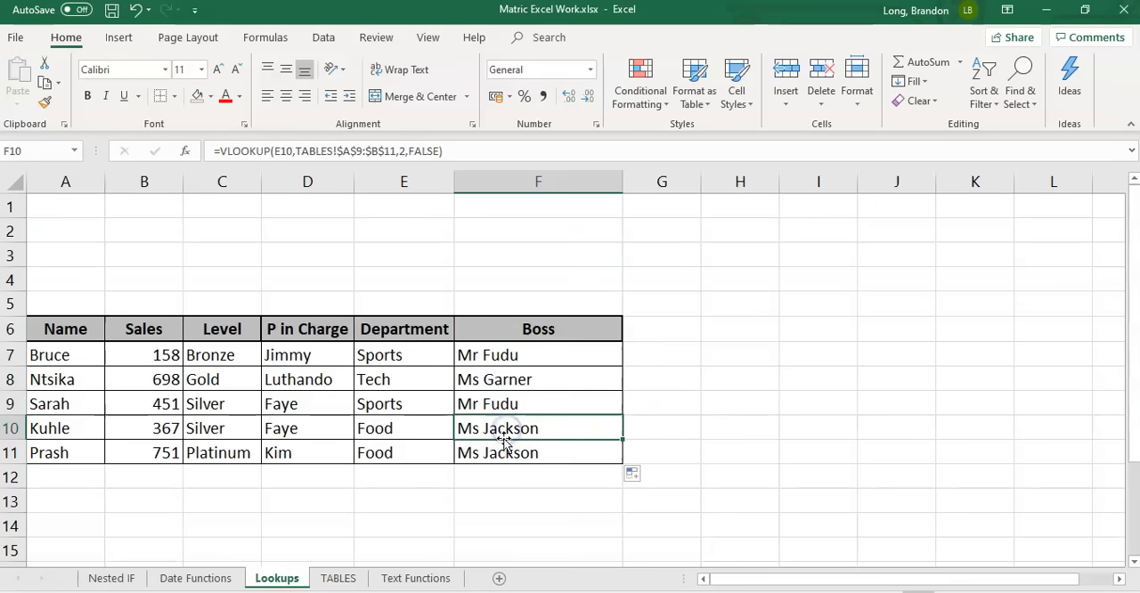
pyautogui.moveTo(532, 356); pyautogui.dragTo(519, 454)
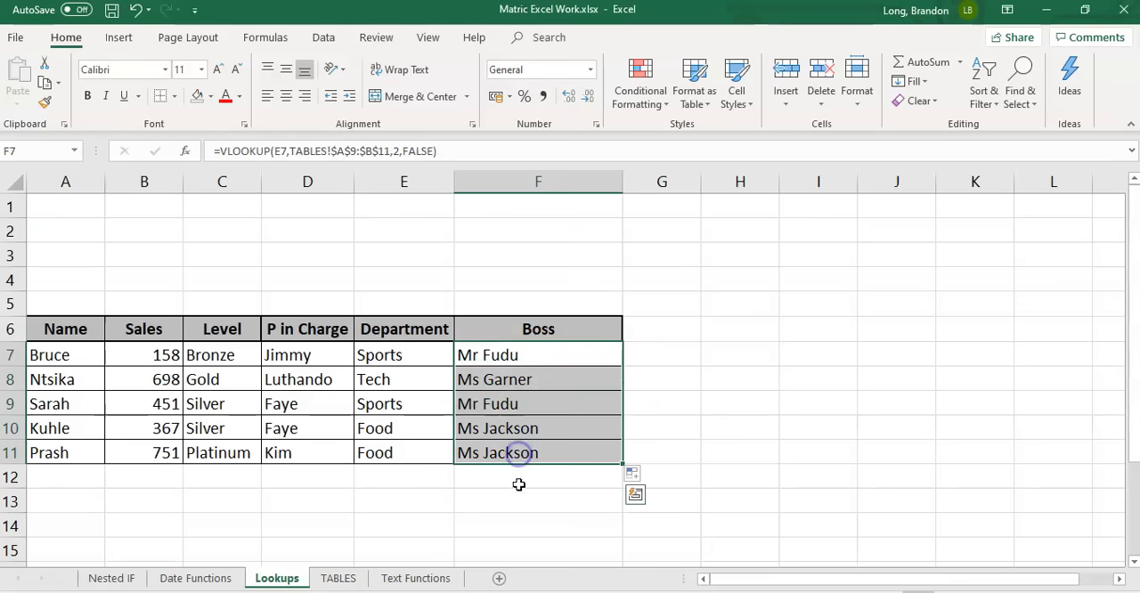
pyautogui.click(519, 484)
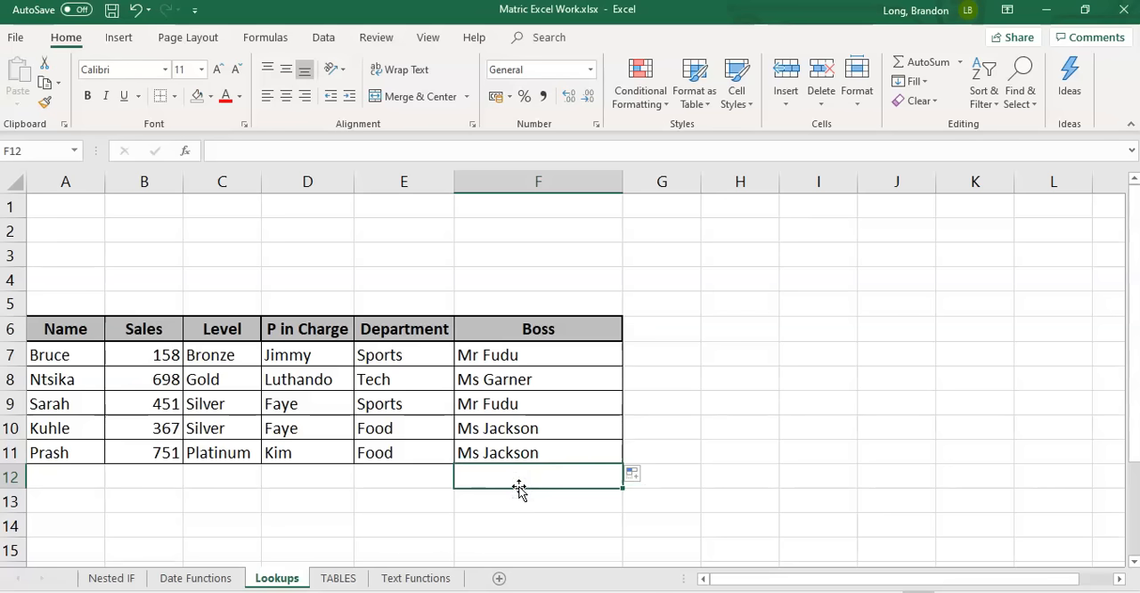
# Review the HLOOKUP and VLOOKUP labels in E9:E10 on the TABLES sheet
pyautogui.click(334, 578)
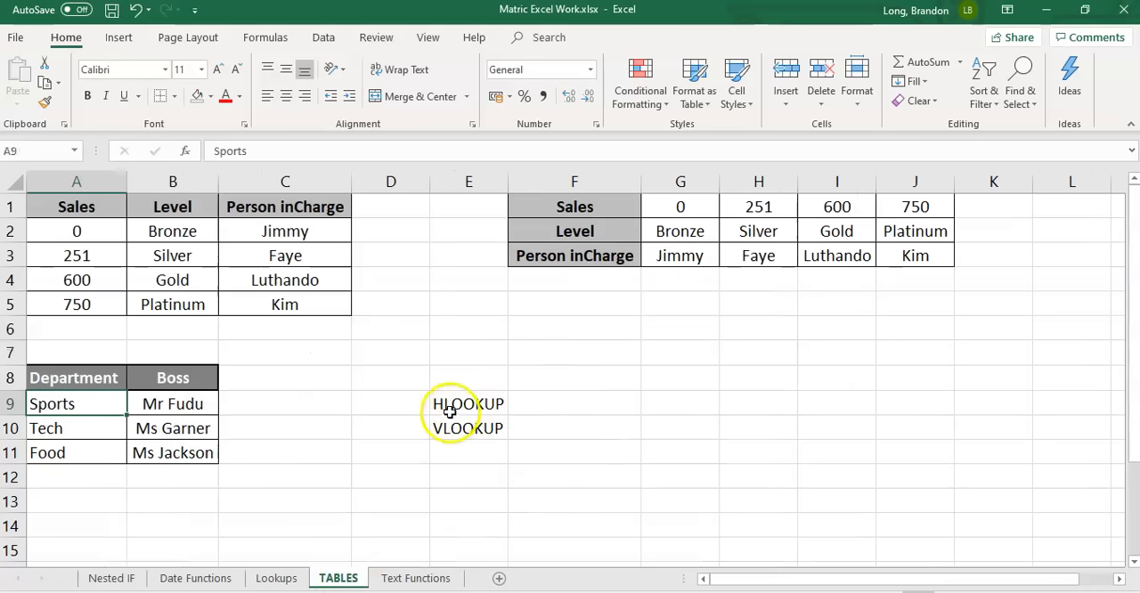
pyautogui.click(450, 412)
pyautogui.click(452, 431)
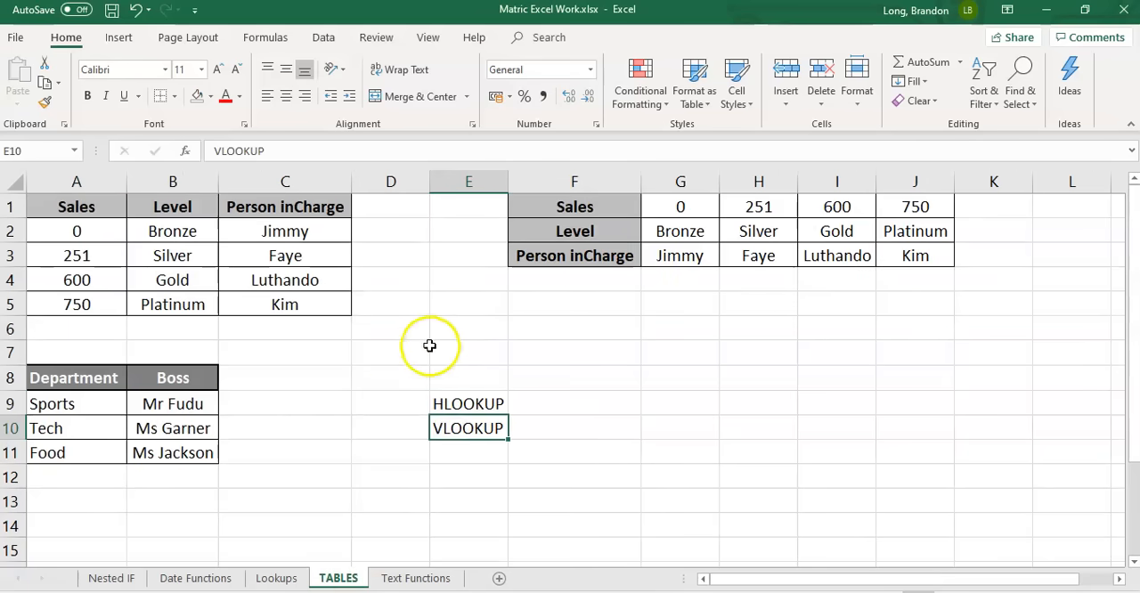
pyautogui.moveTo(394, 348); pyautogui.dragTo(552, 449)
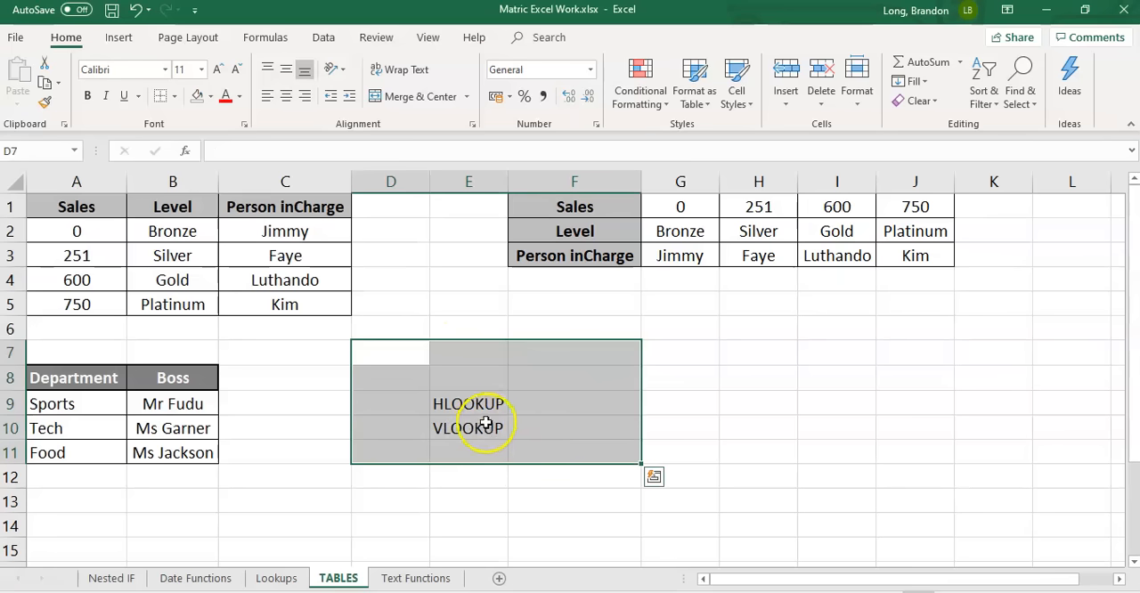
pyautogui.moveTo(400, 374); pyautogui.dragTo(563, 446)
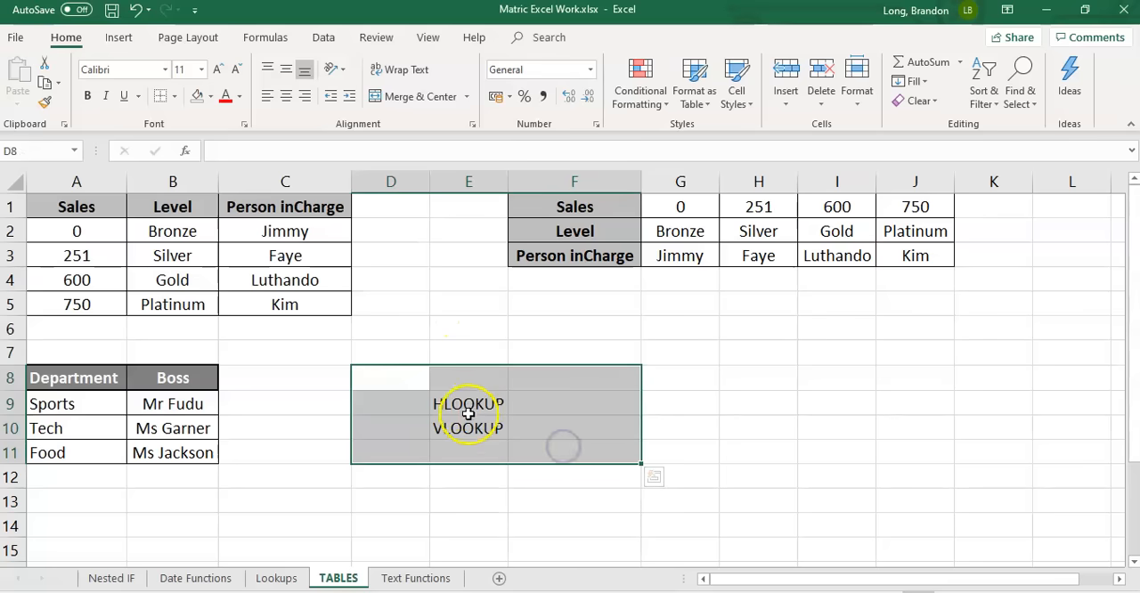